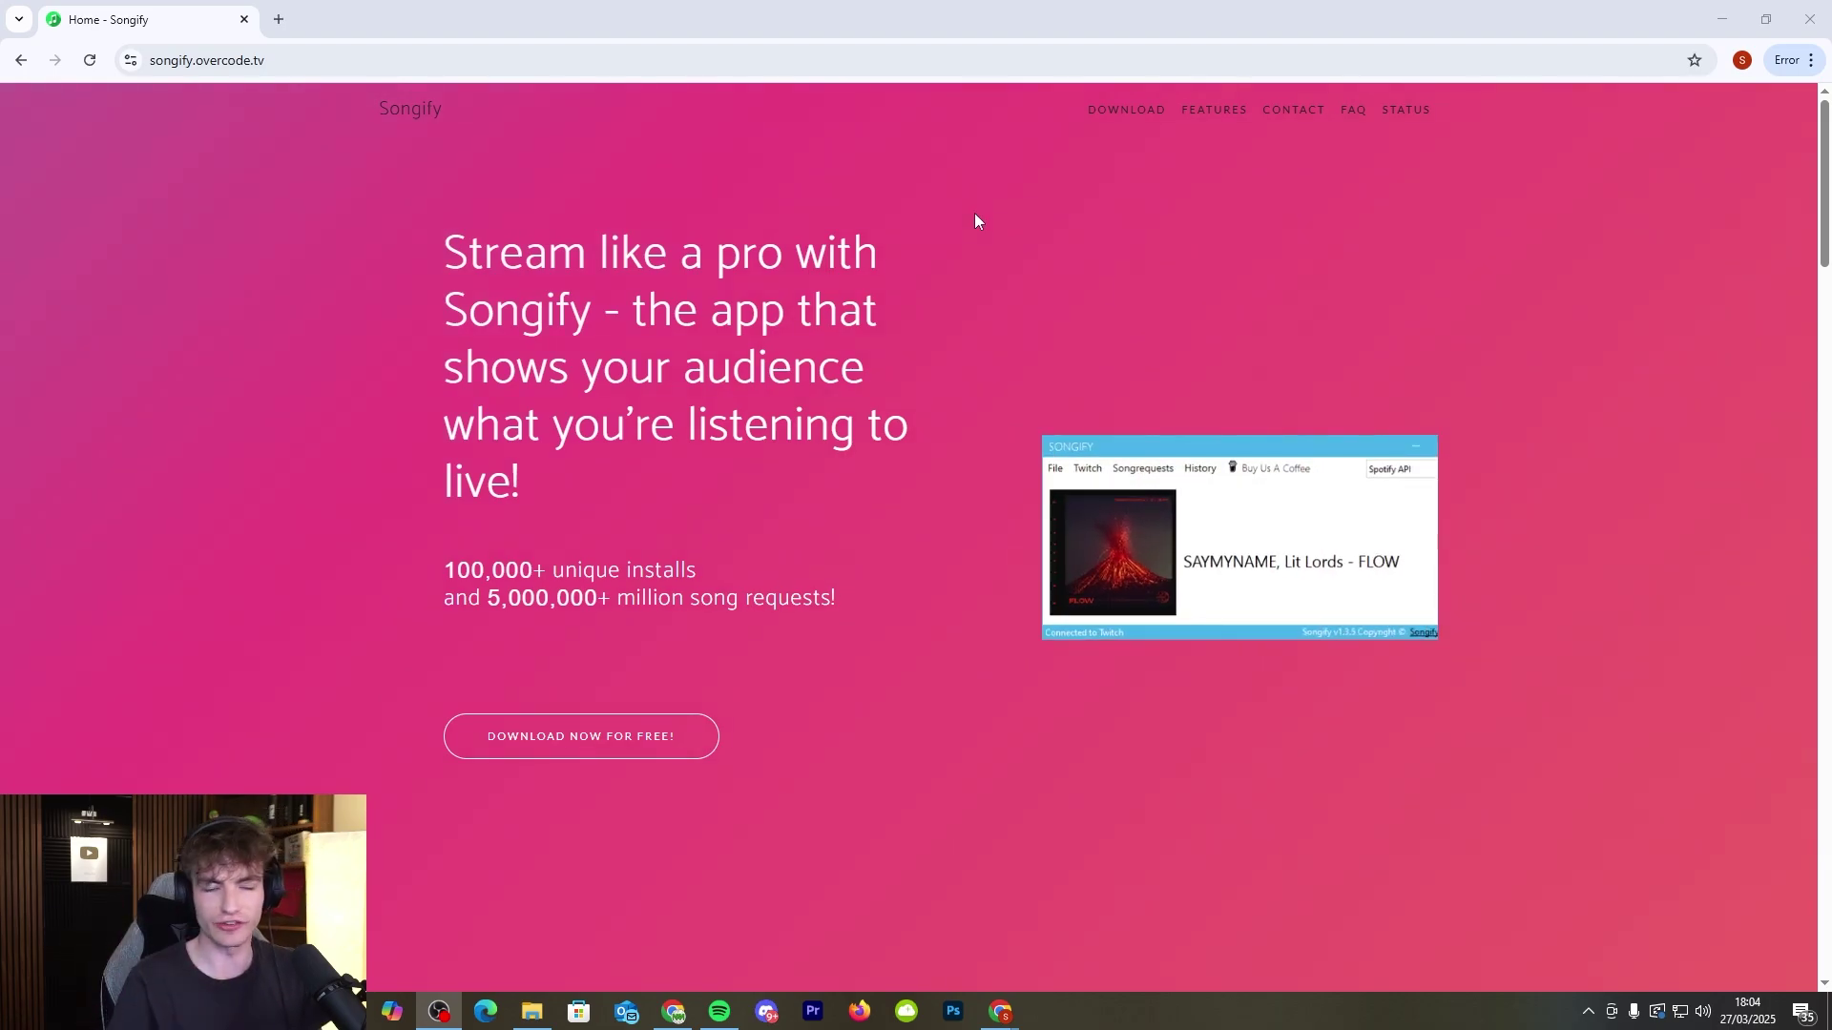
# Step: Open Songify's GitHub releases from its website and bring up the v1.6.7.2 download assets
pyautogui.click(1121, 119)
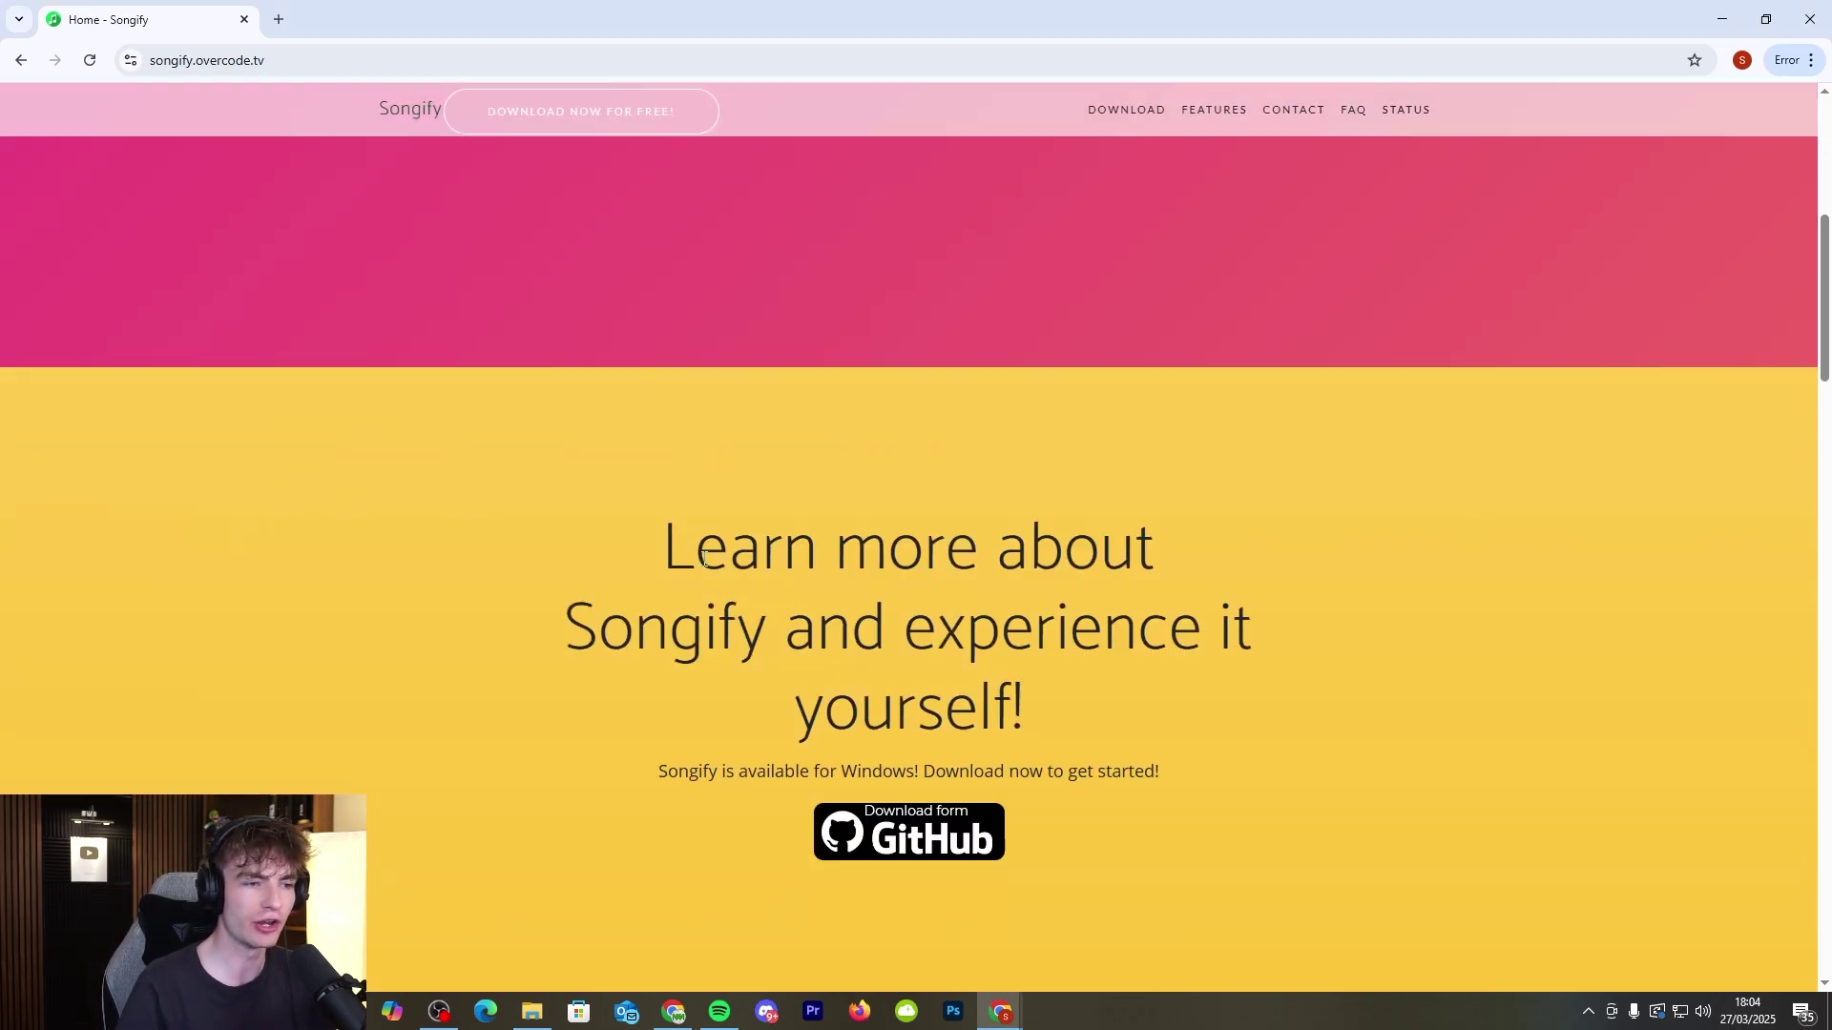
pyautogui.click(906, 593)
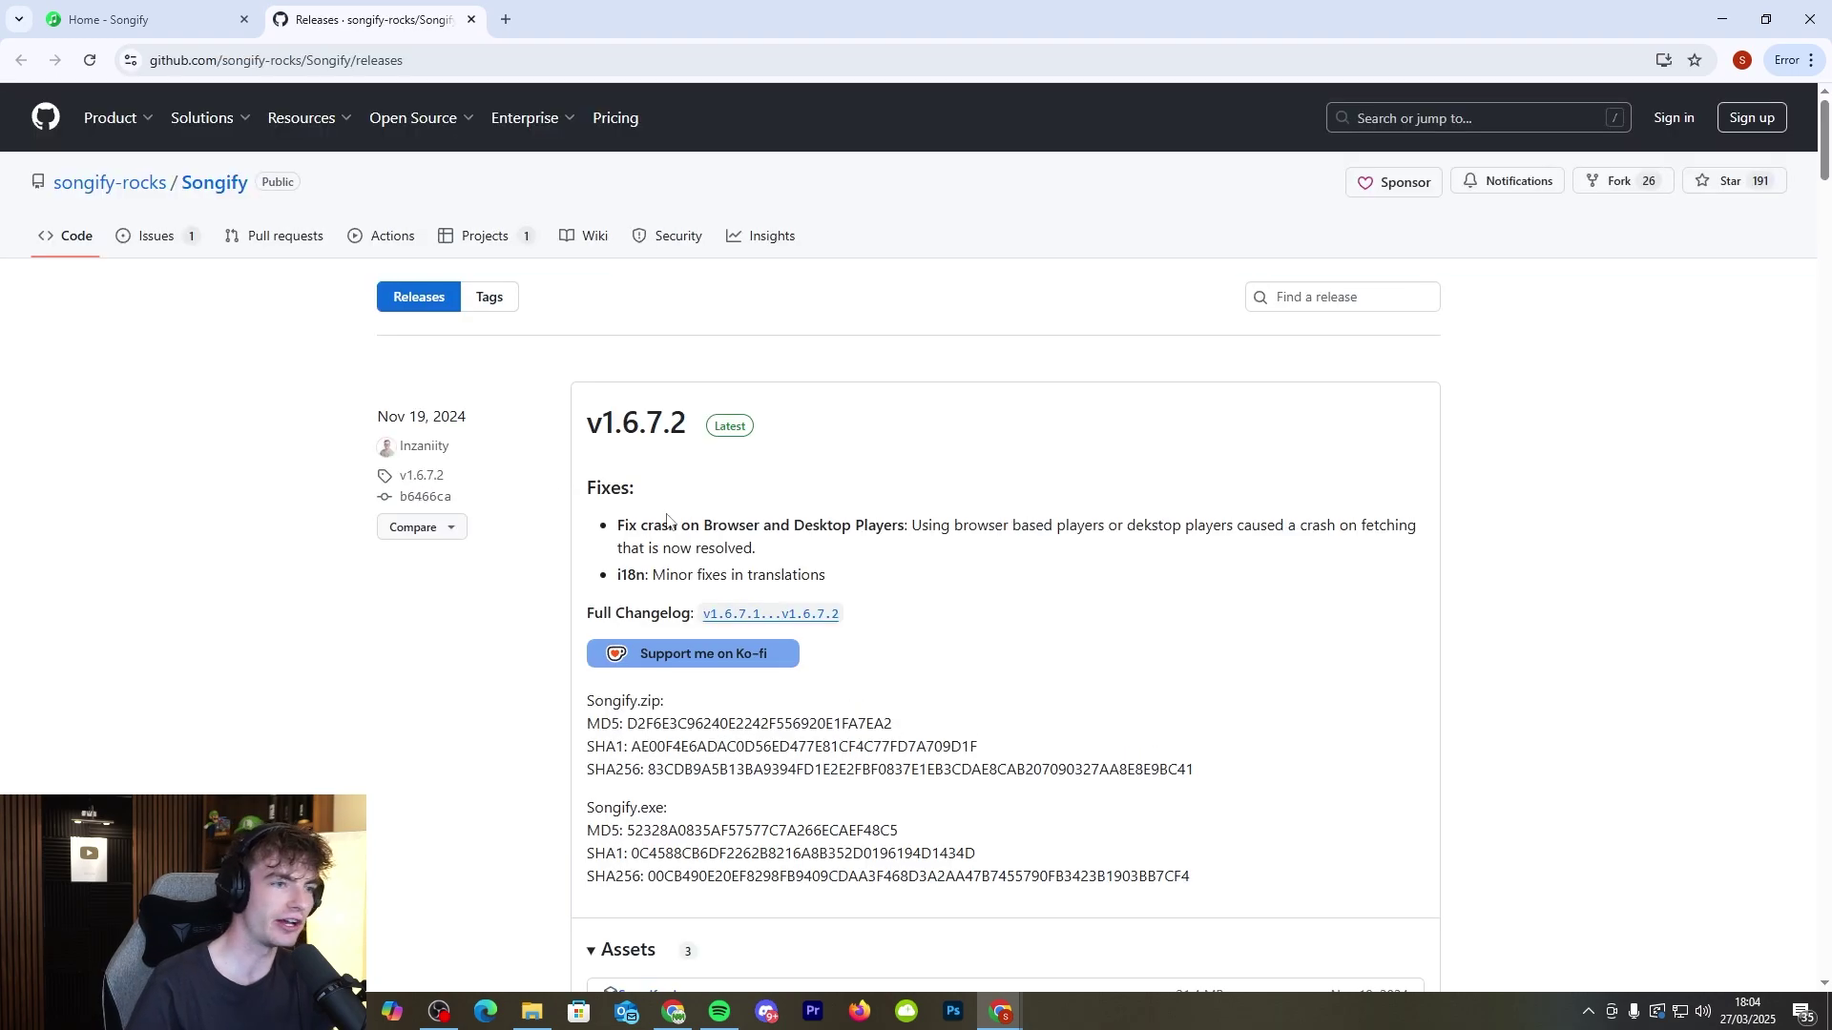
pyautogui.scroll(-2, 803, 550)
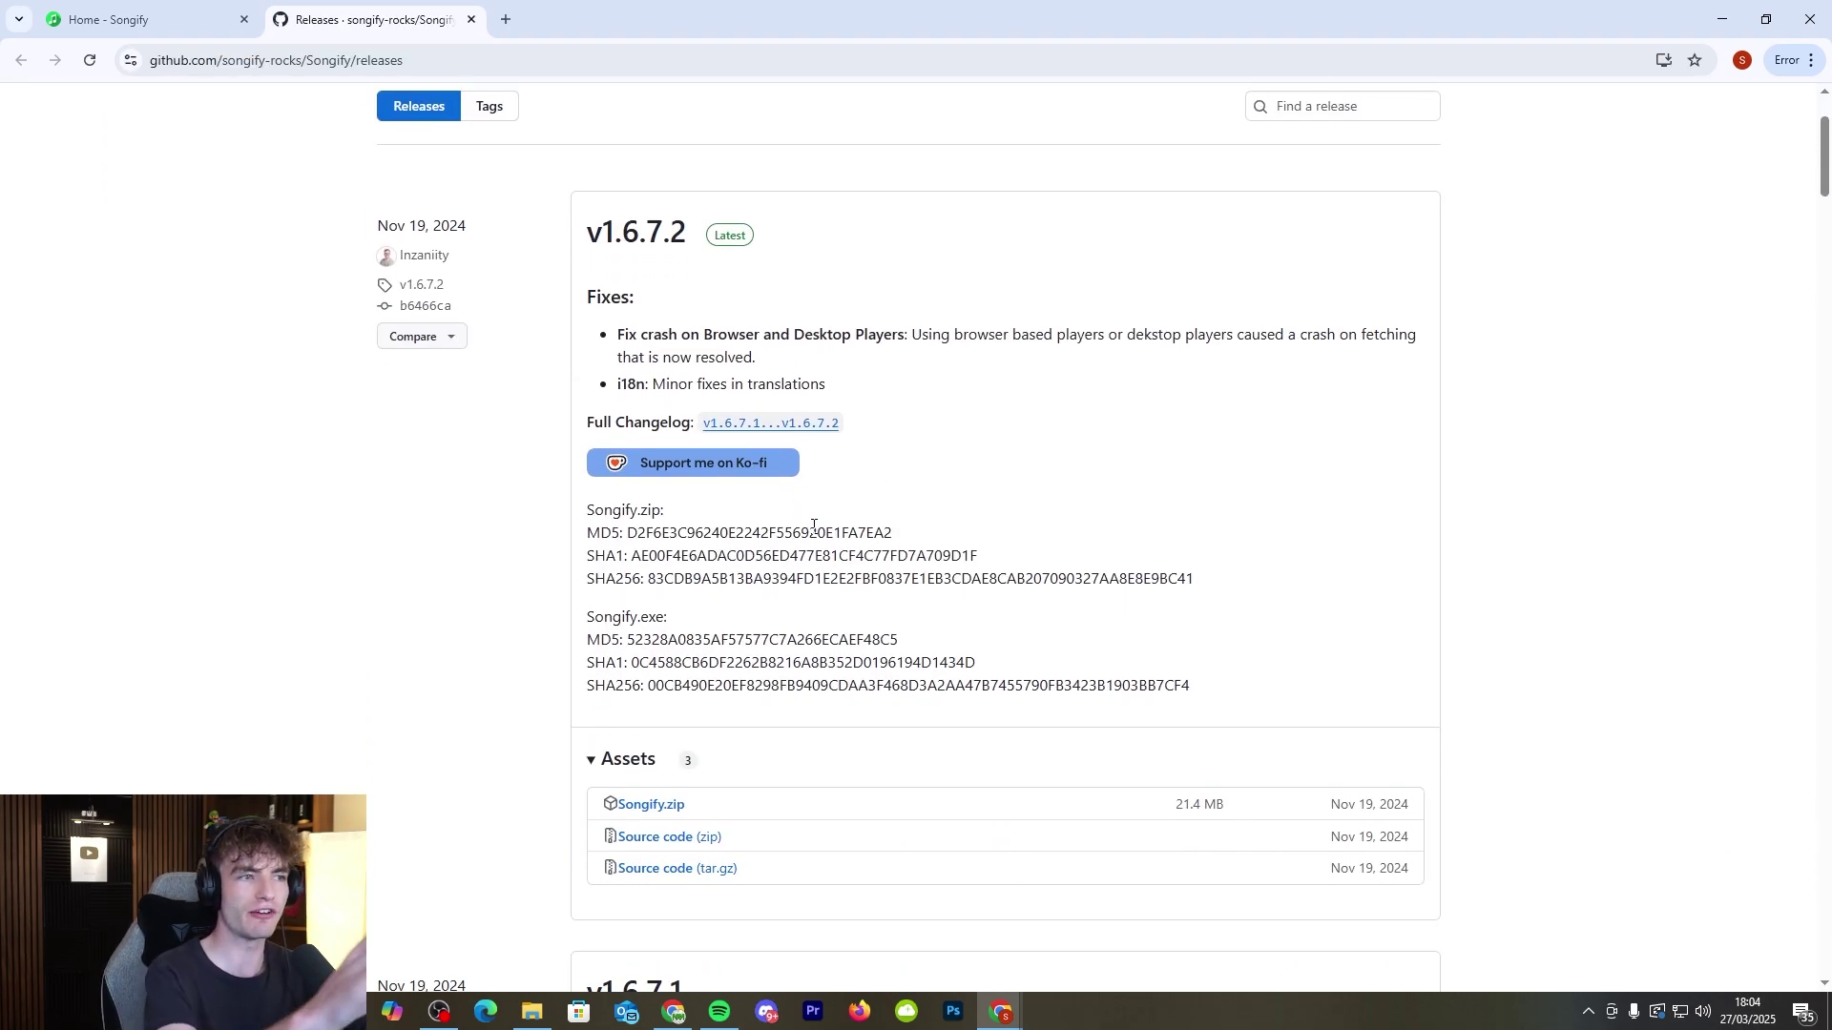
pyautogui.scroll(-1, 757, 506)
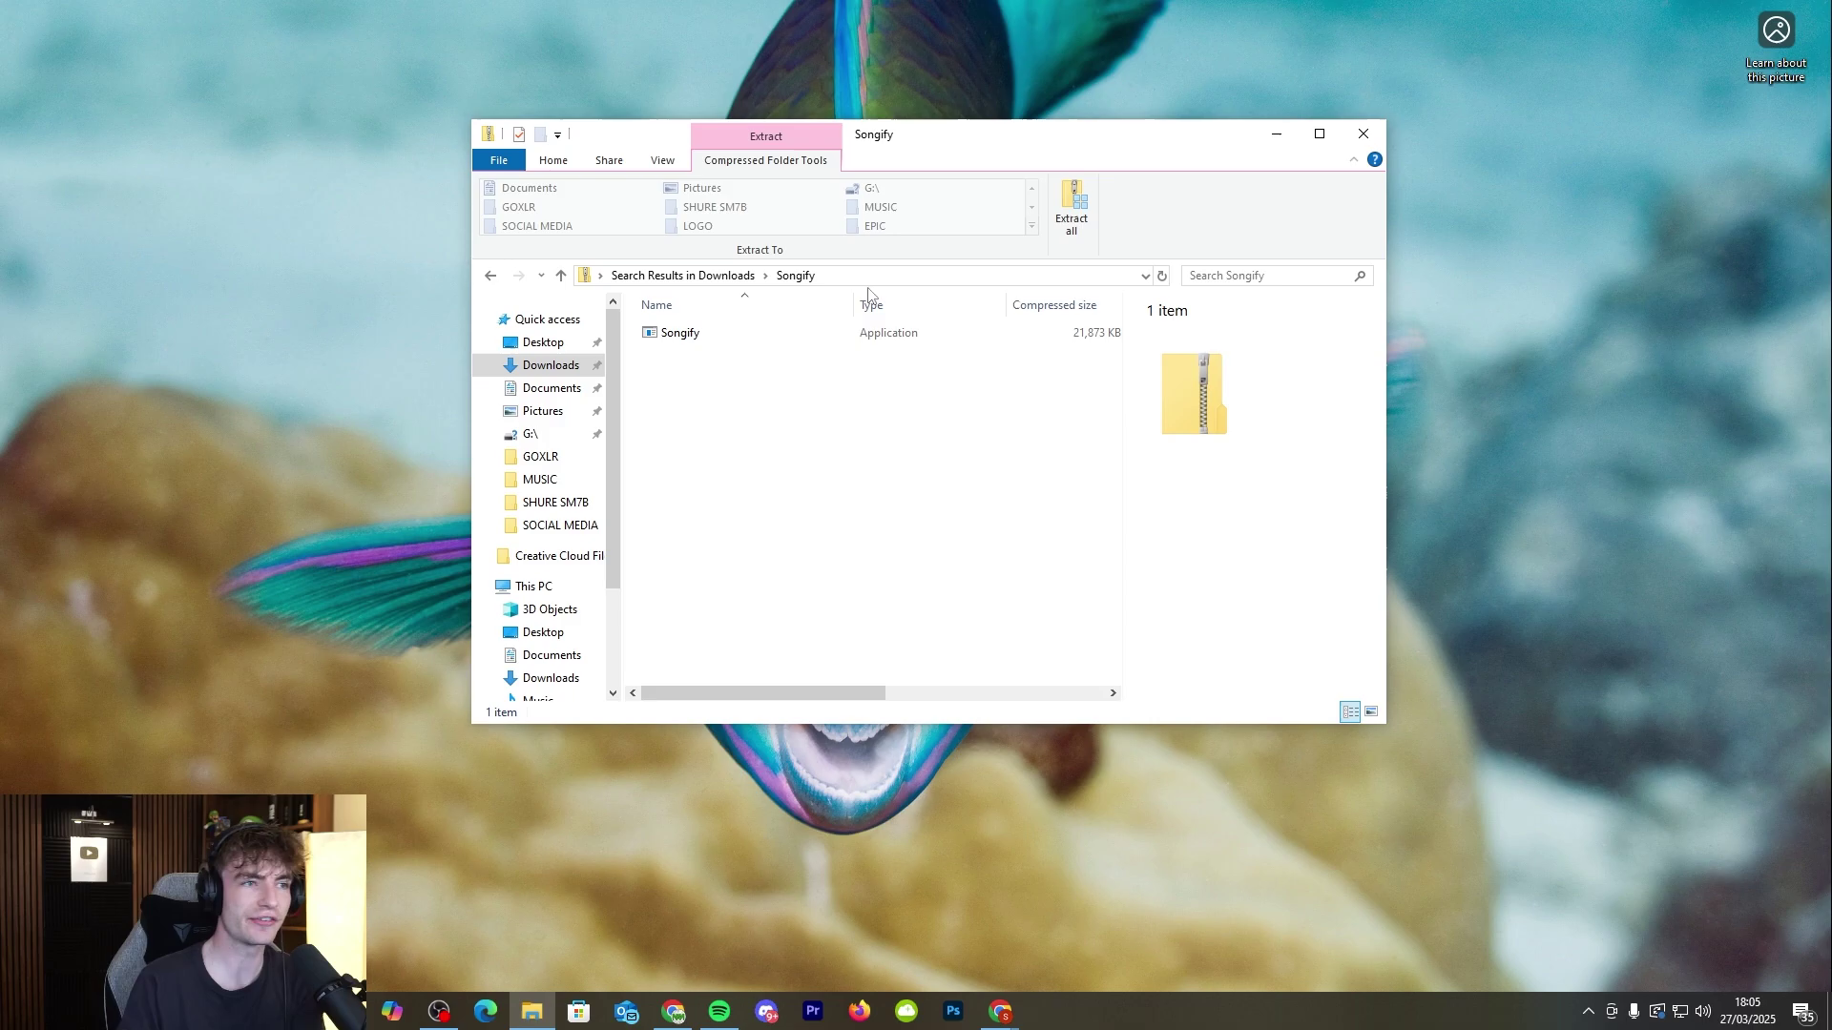
# Step: Extract the Songify archive to the Desktop folder and close the archive's window
pyautogui.click(1082, 222)
pyautogui.click(1114, 423)
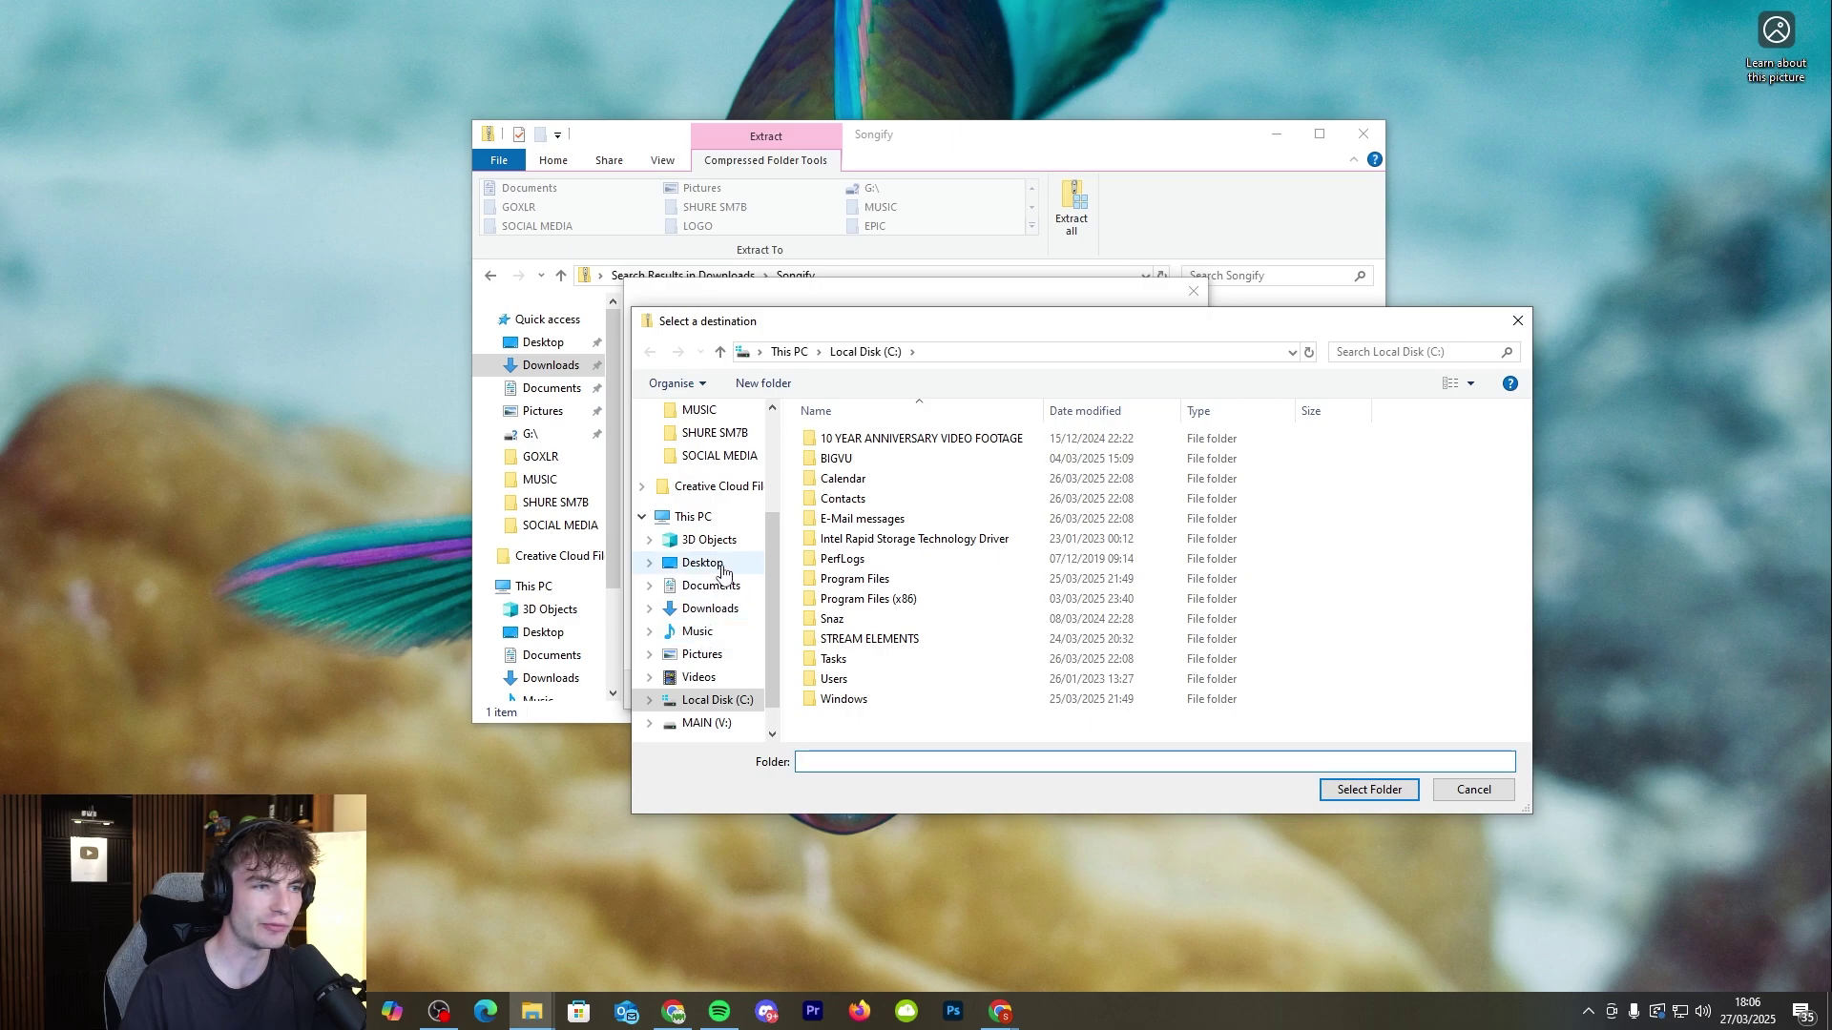
pyautogui.click(722, 572)
pyautogui.click(1367, 789)
pyautogui.click(1087, 689)
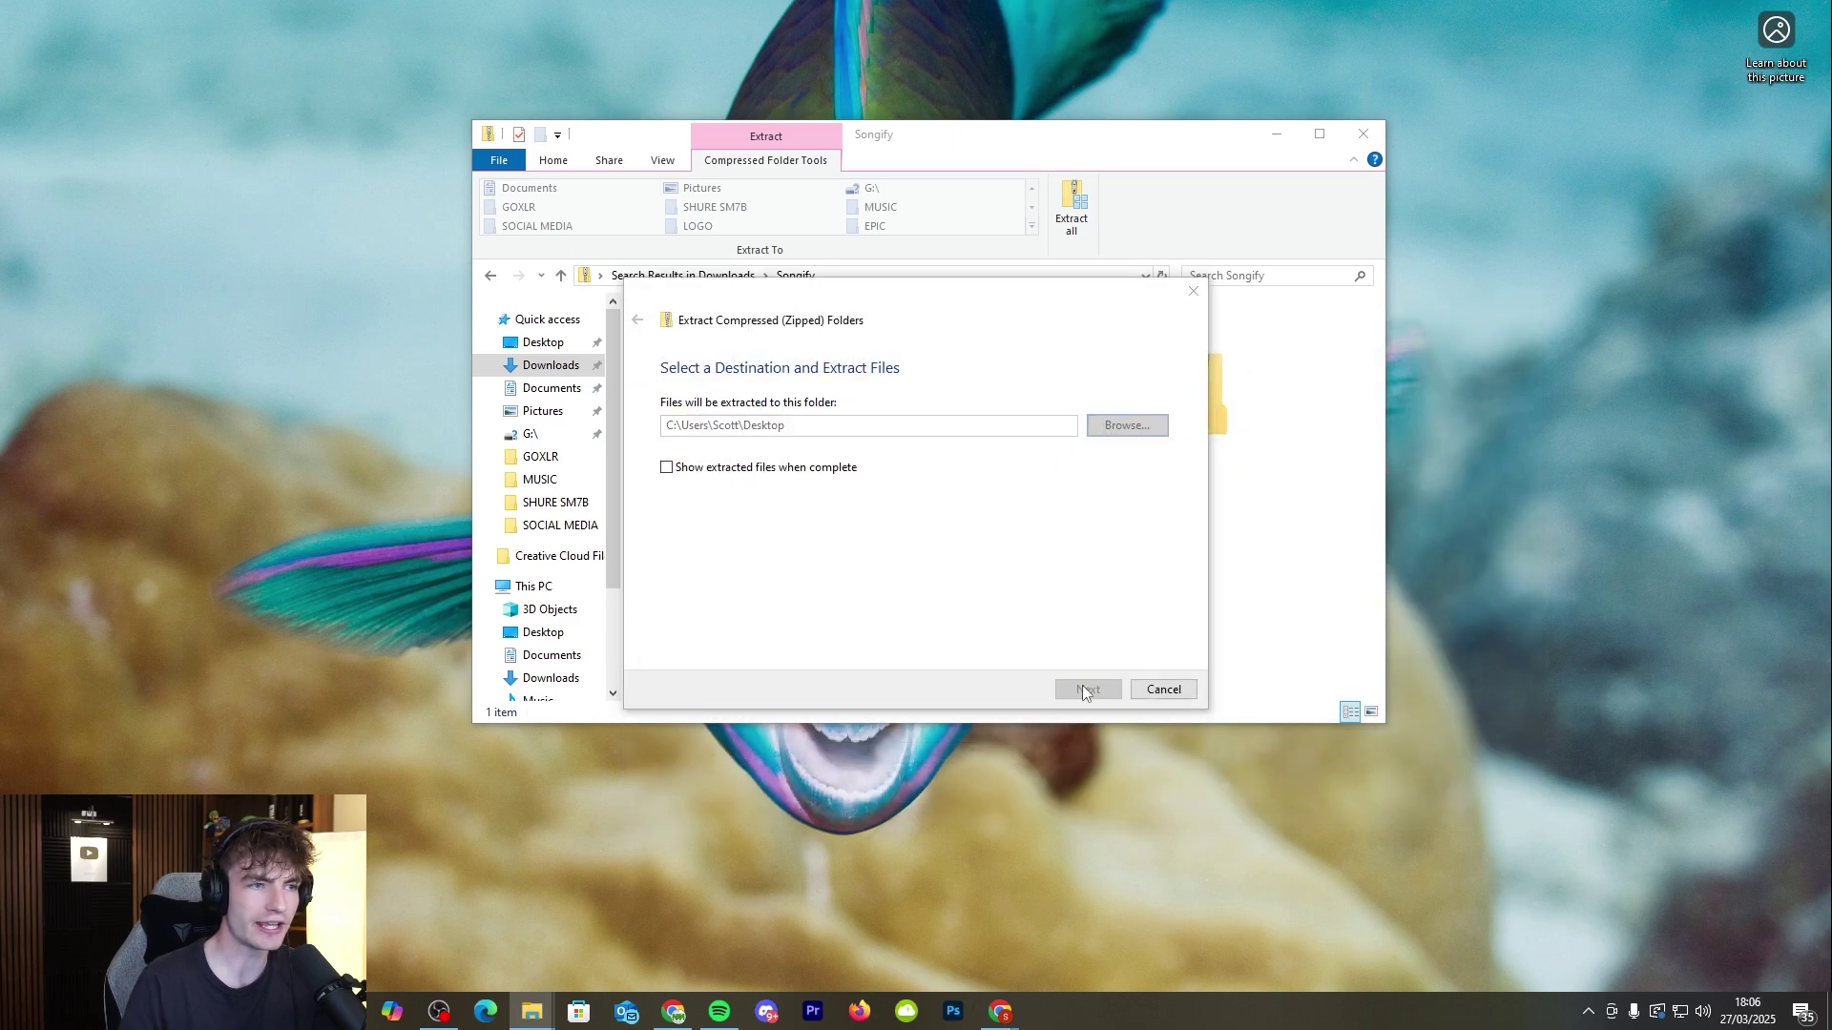
pyautogui.click(1368, 135)
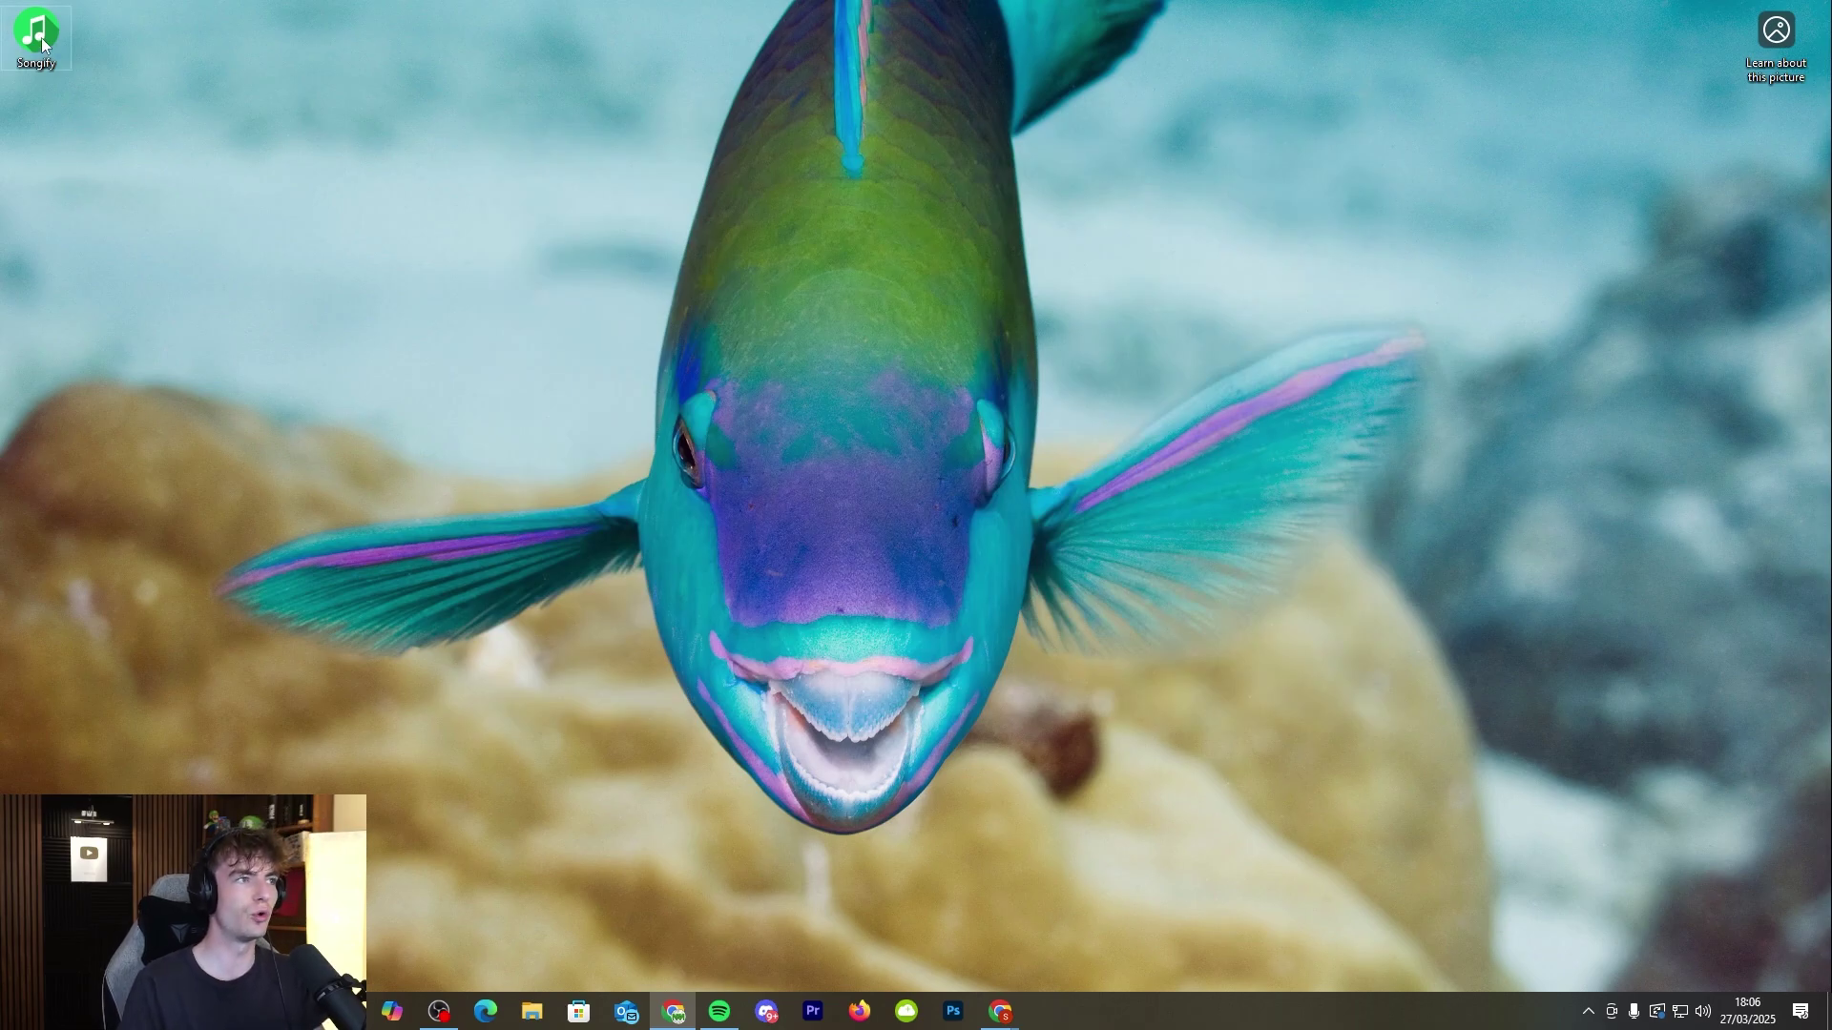
# Step: Launch Songify from the desktop and let it run anyway despite the Windows SmartScreen block
pyautogui.doubleClick(42, 37)
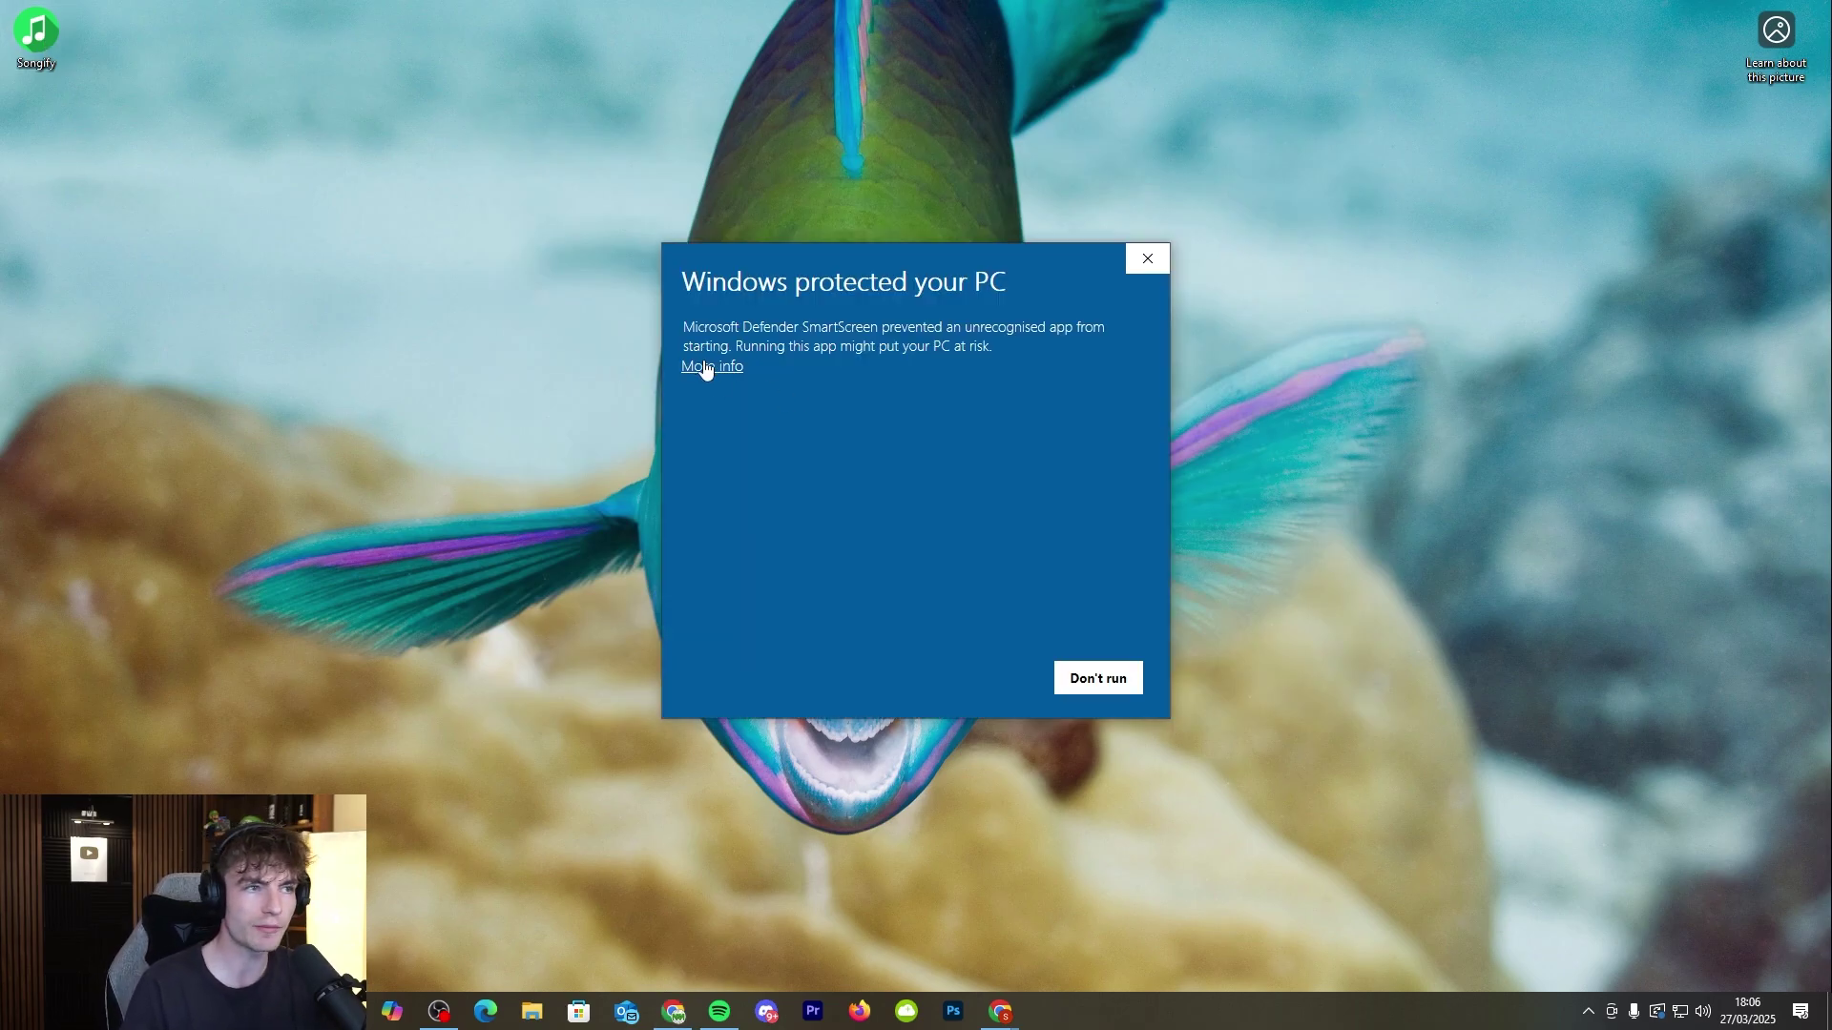
pyautogui.click(706, 368)
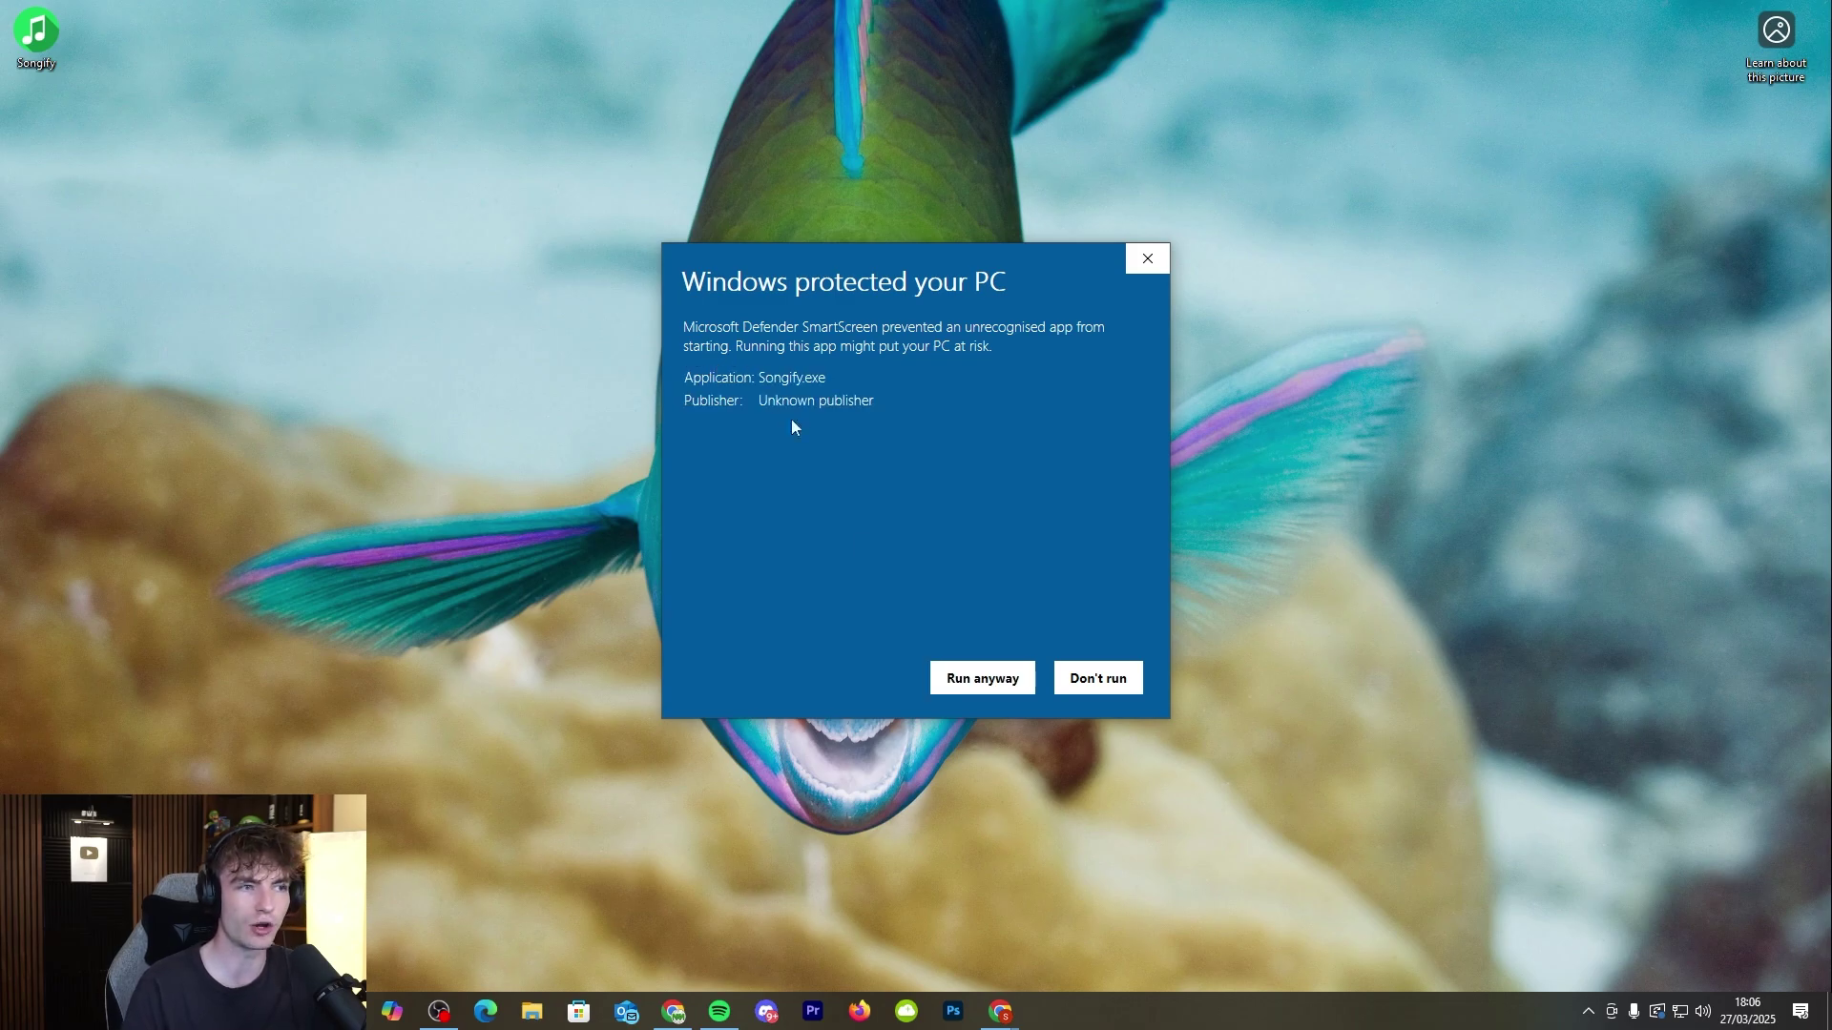
pyautogui.click(971, 682)
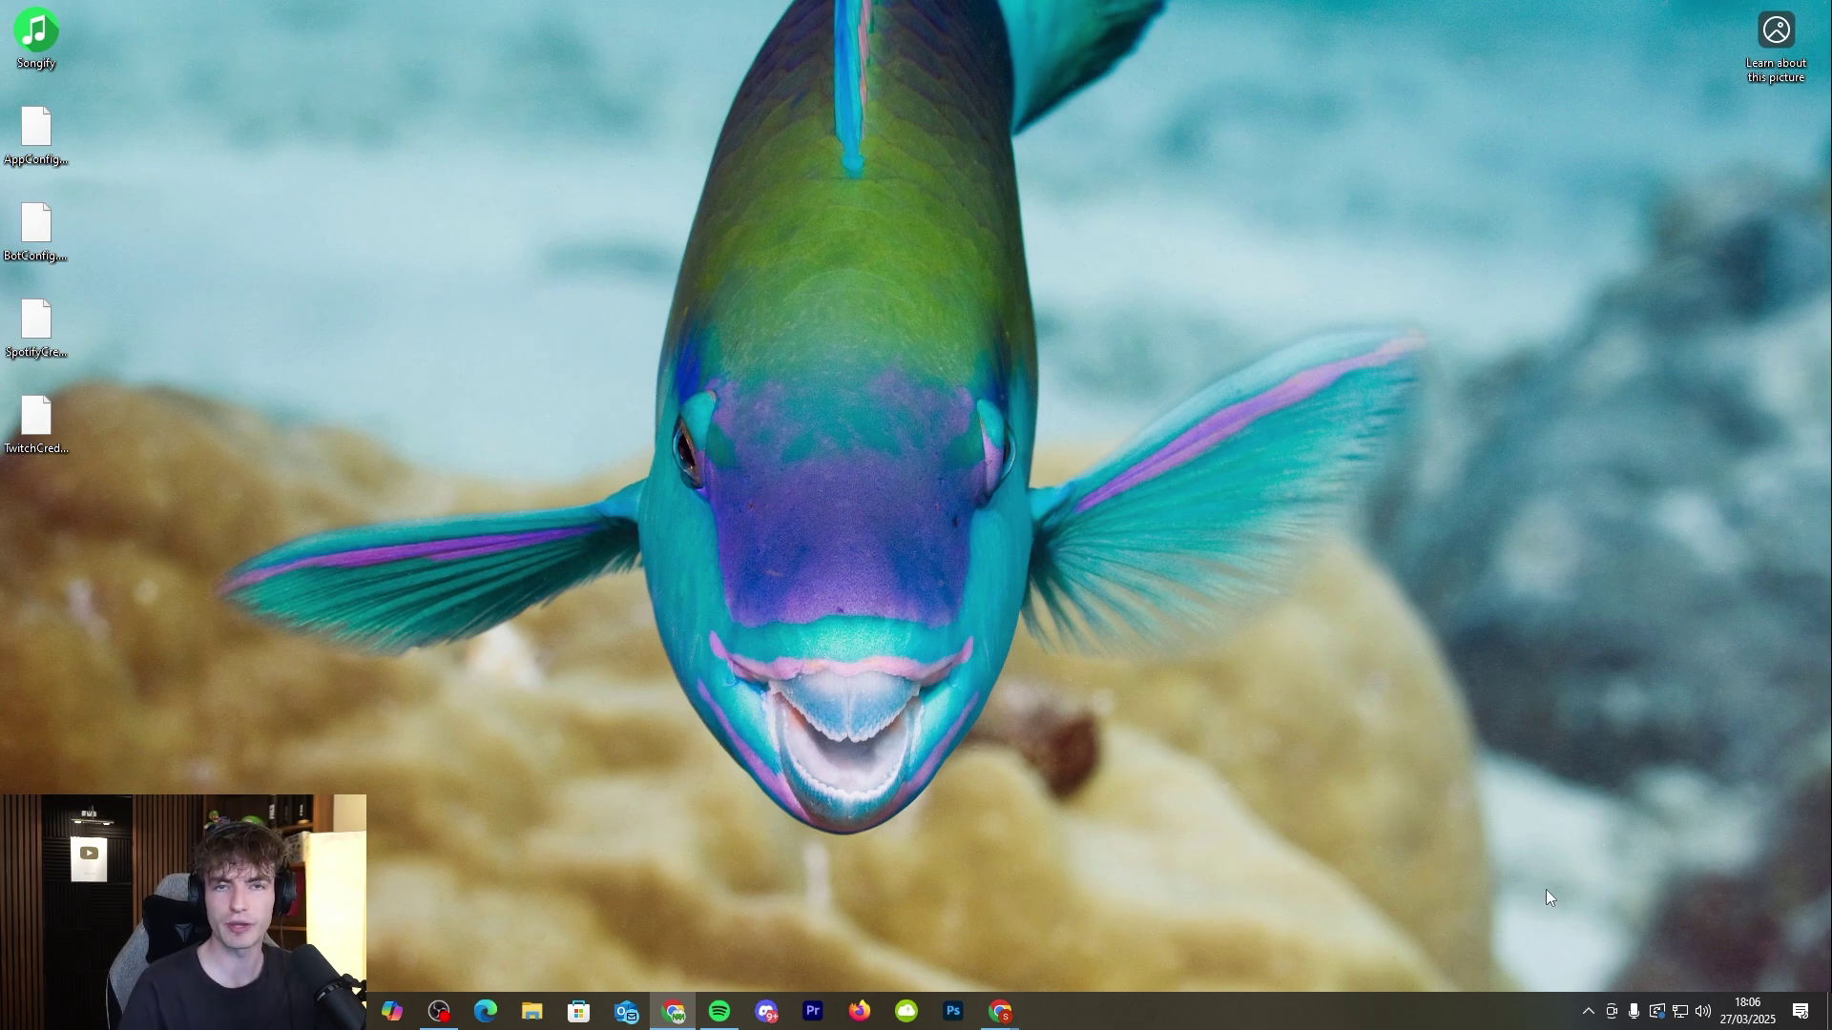
# Step: Show the Songify main window from its hidden system tray entry
pyautogui.click(1589, 1014)
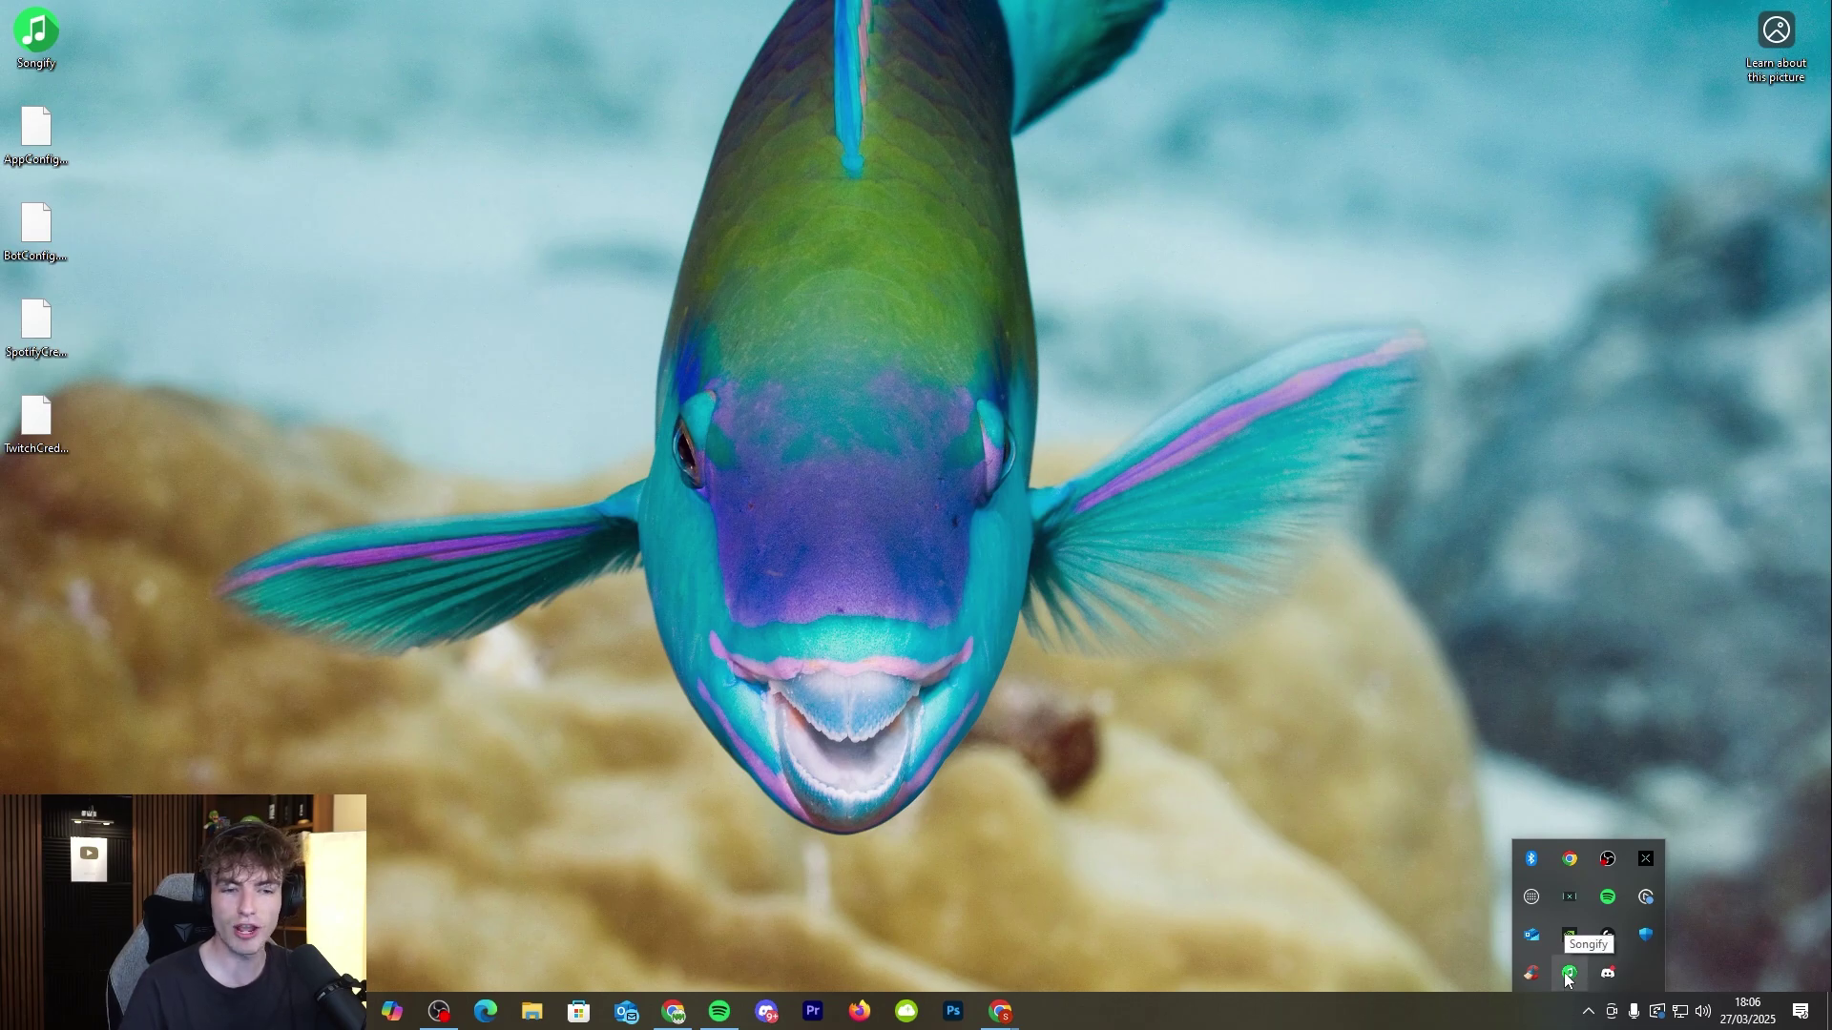
pyautogui.rightClick(1570, 977)
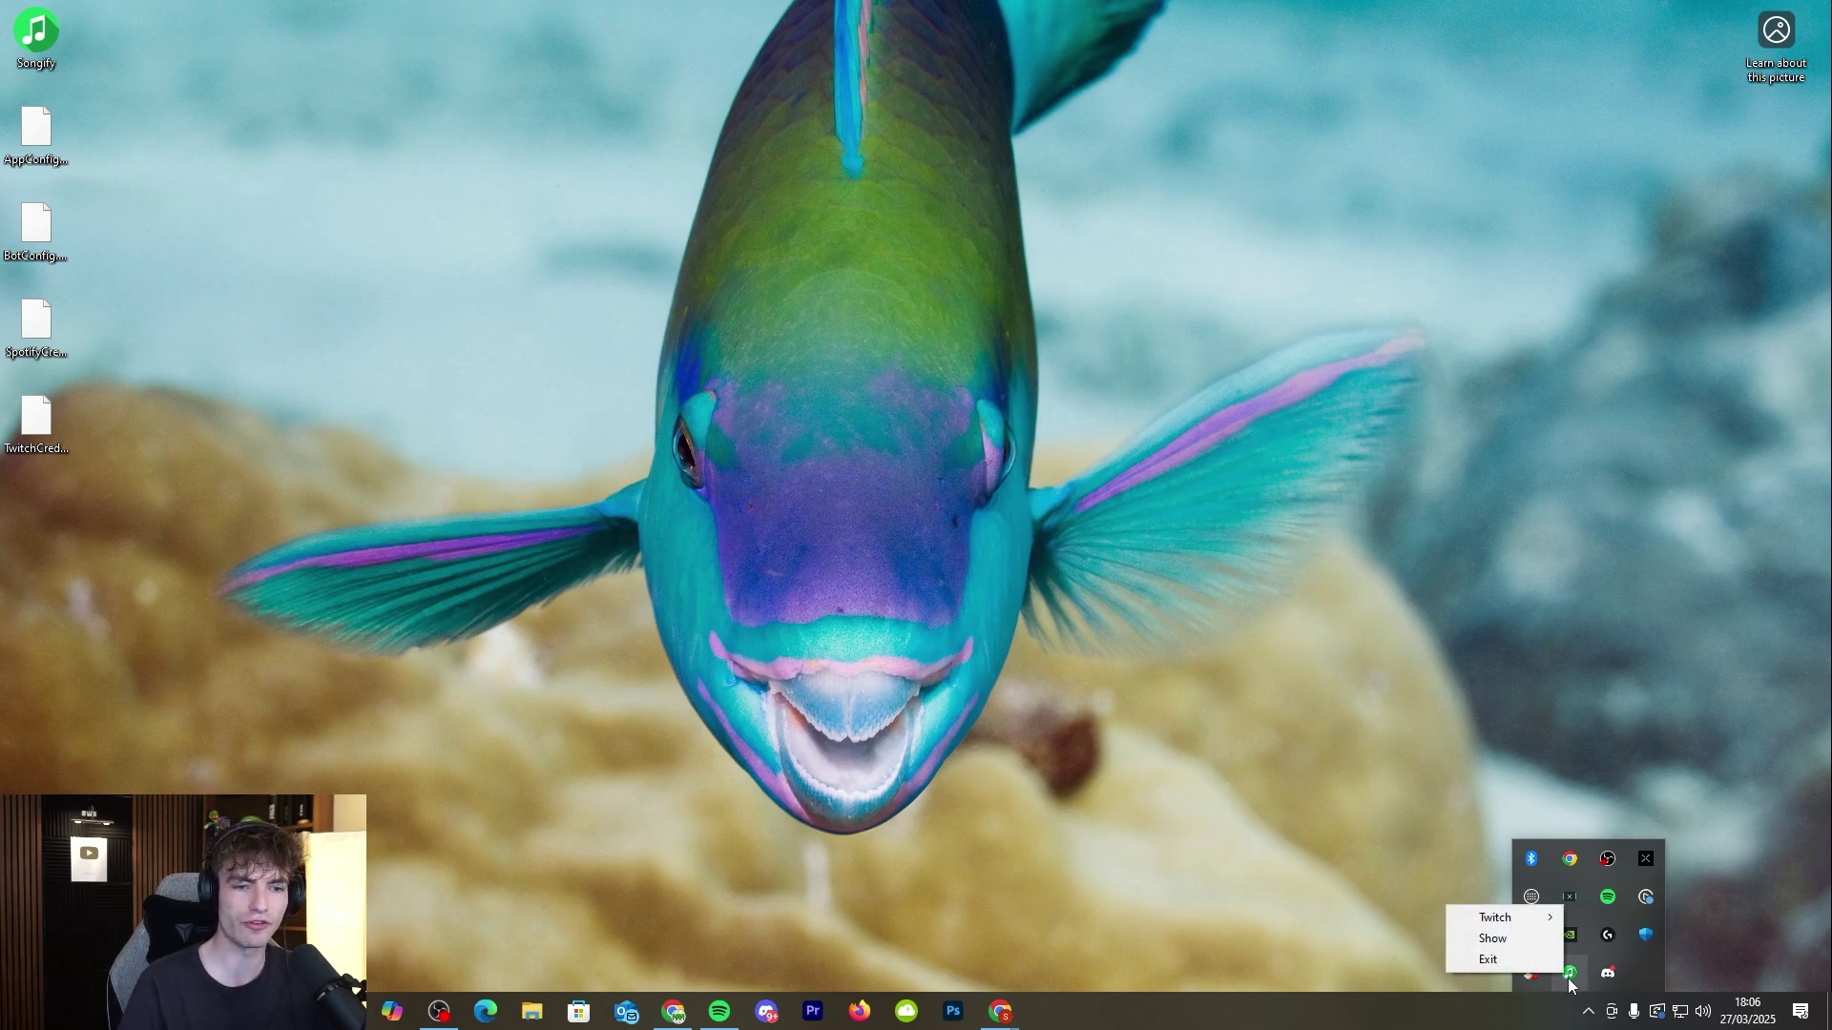
pyautogui.click(1527, 945)
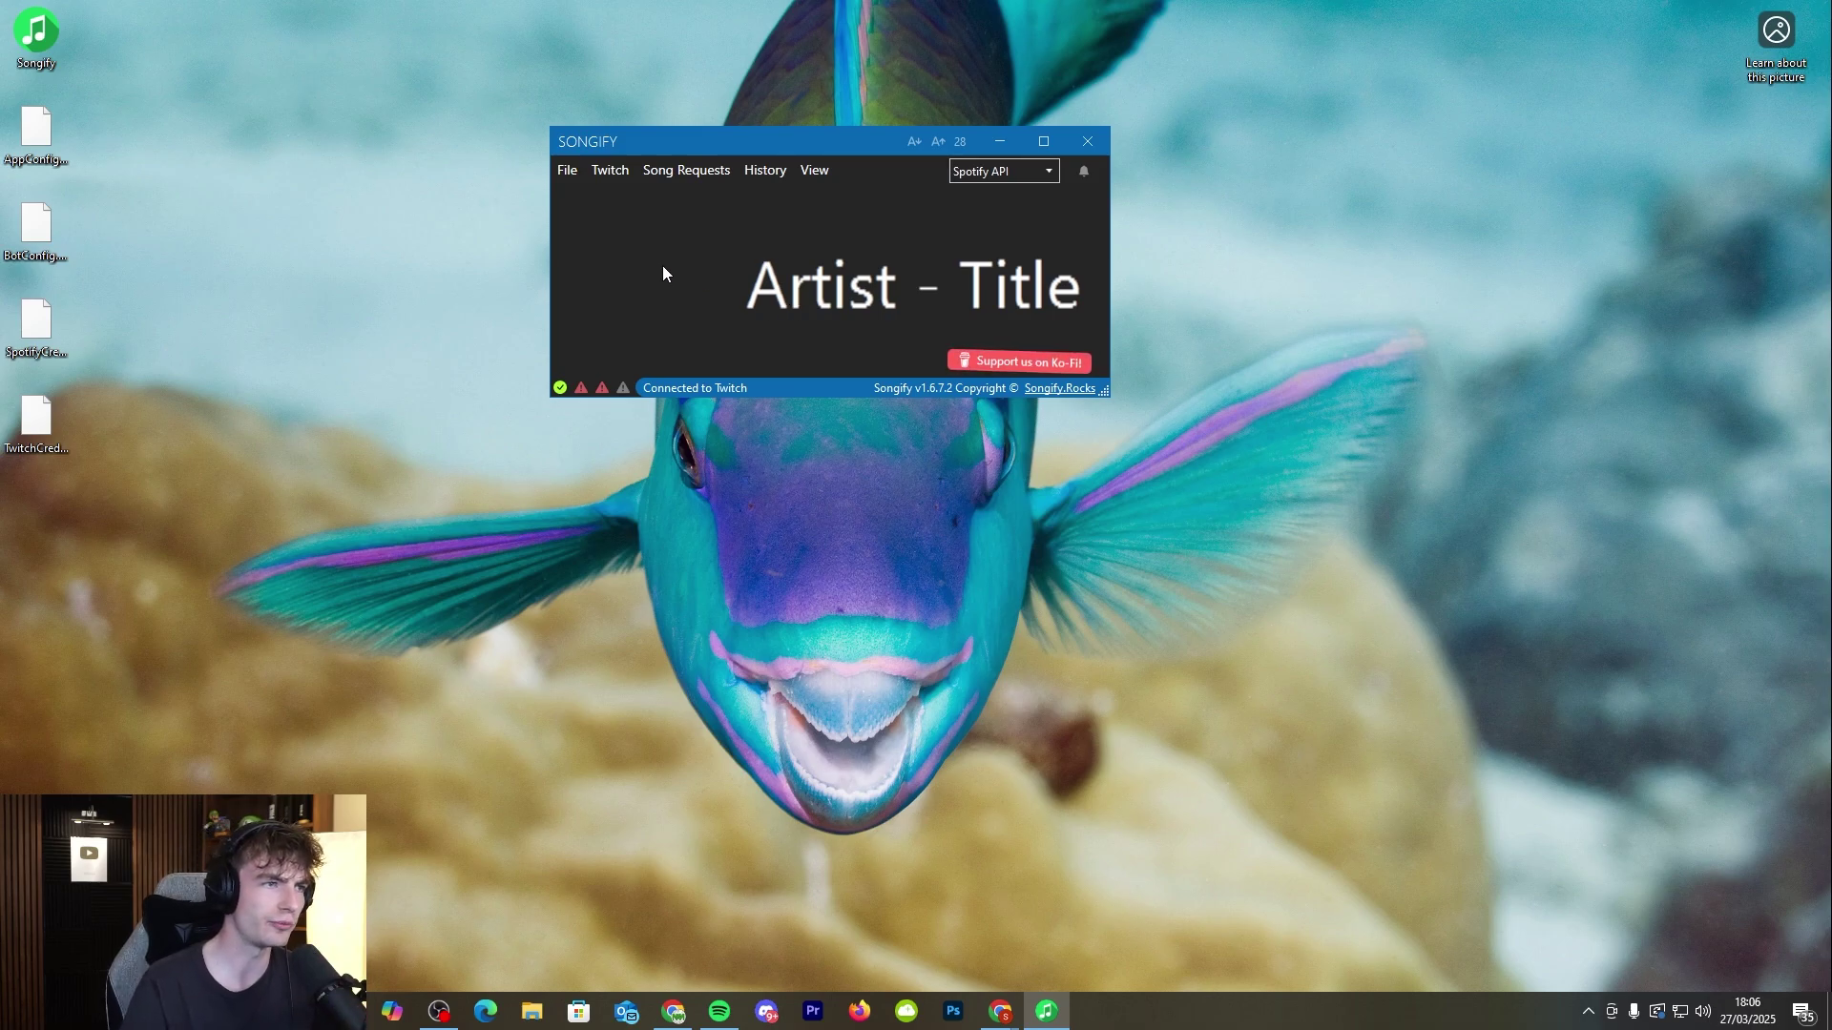
# Step: In Songify's Twitch settings, log in with the Twitch account and accept using it as the chat bot too
pyautogui.click(571, 173)
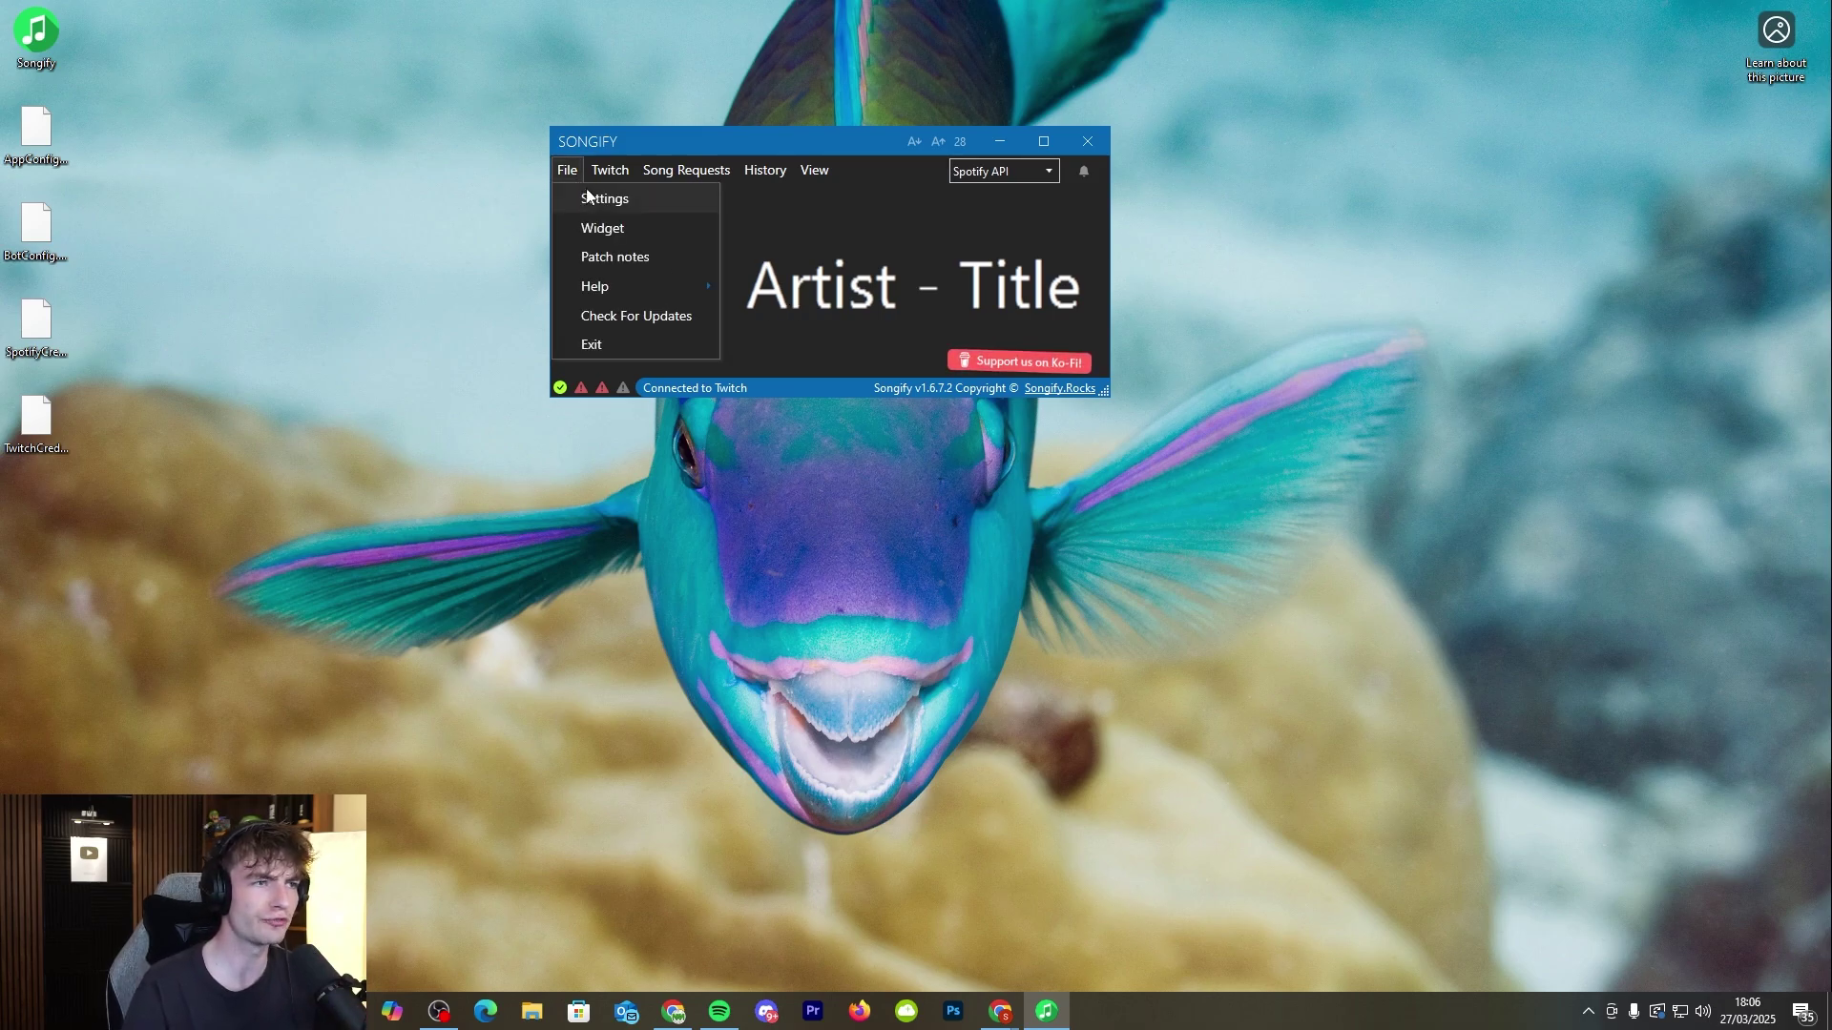
pyautogui.click(587, 197)
pyautogui.click(611, 260)
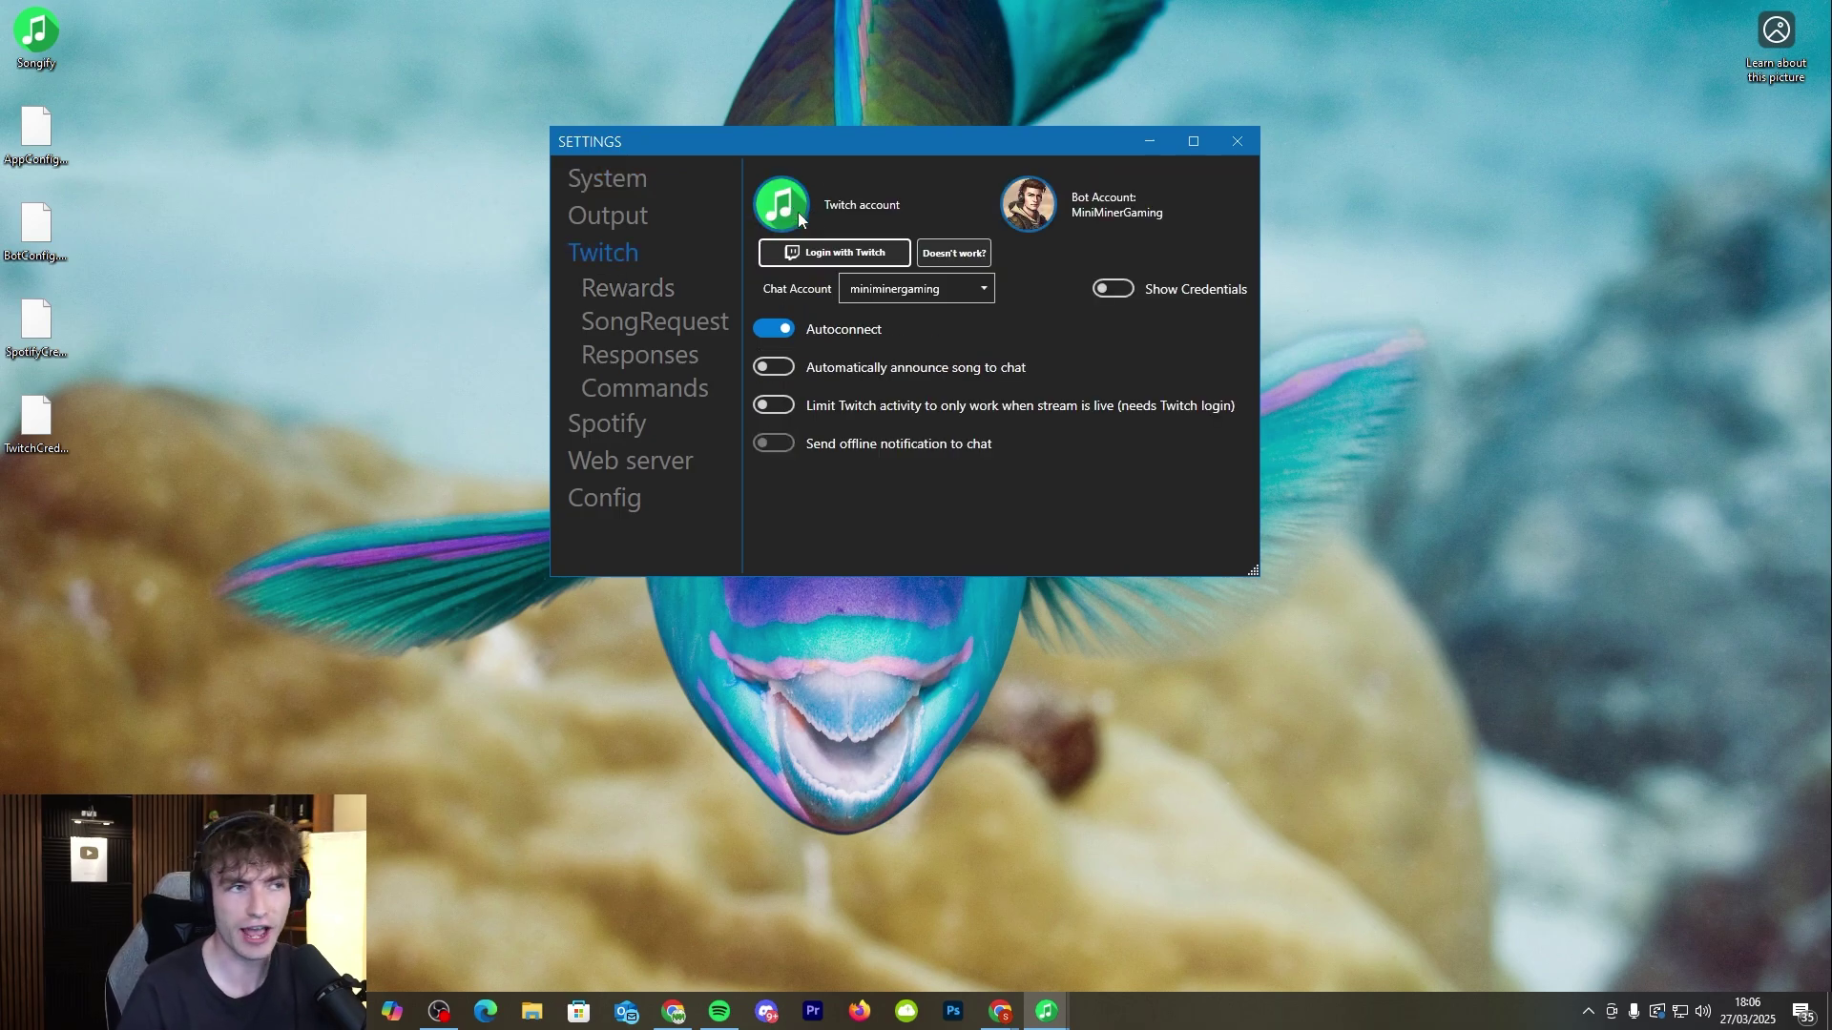
pyautogui.moveTo(872, 141); pyautogui.dragTo(864, 335)
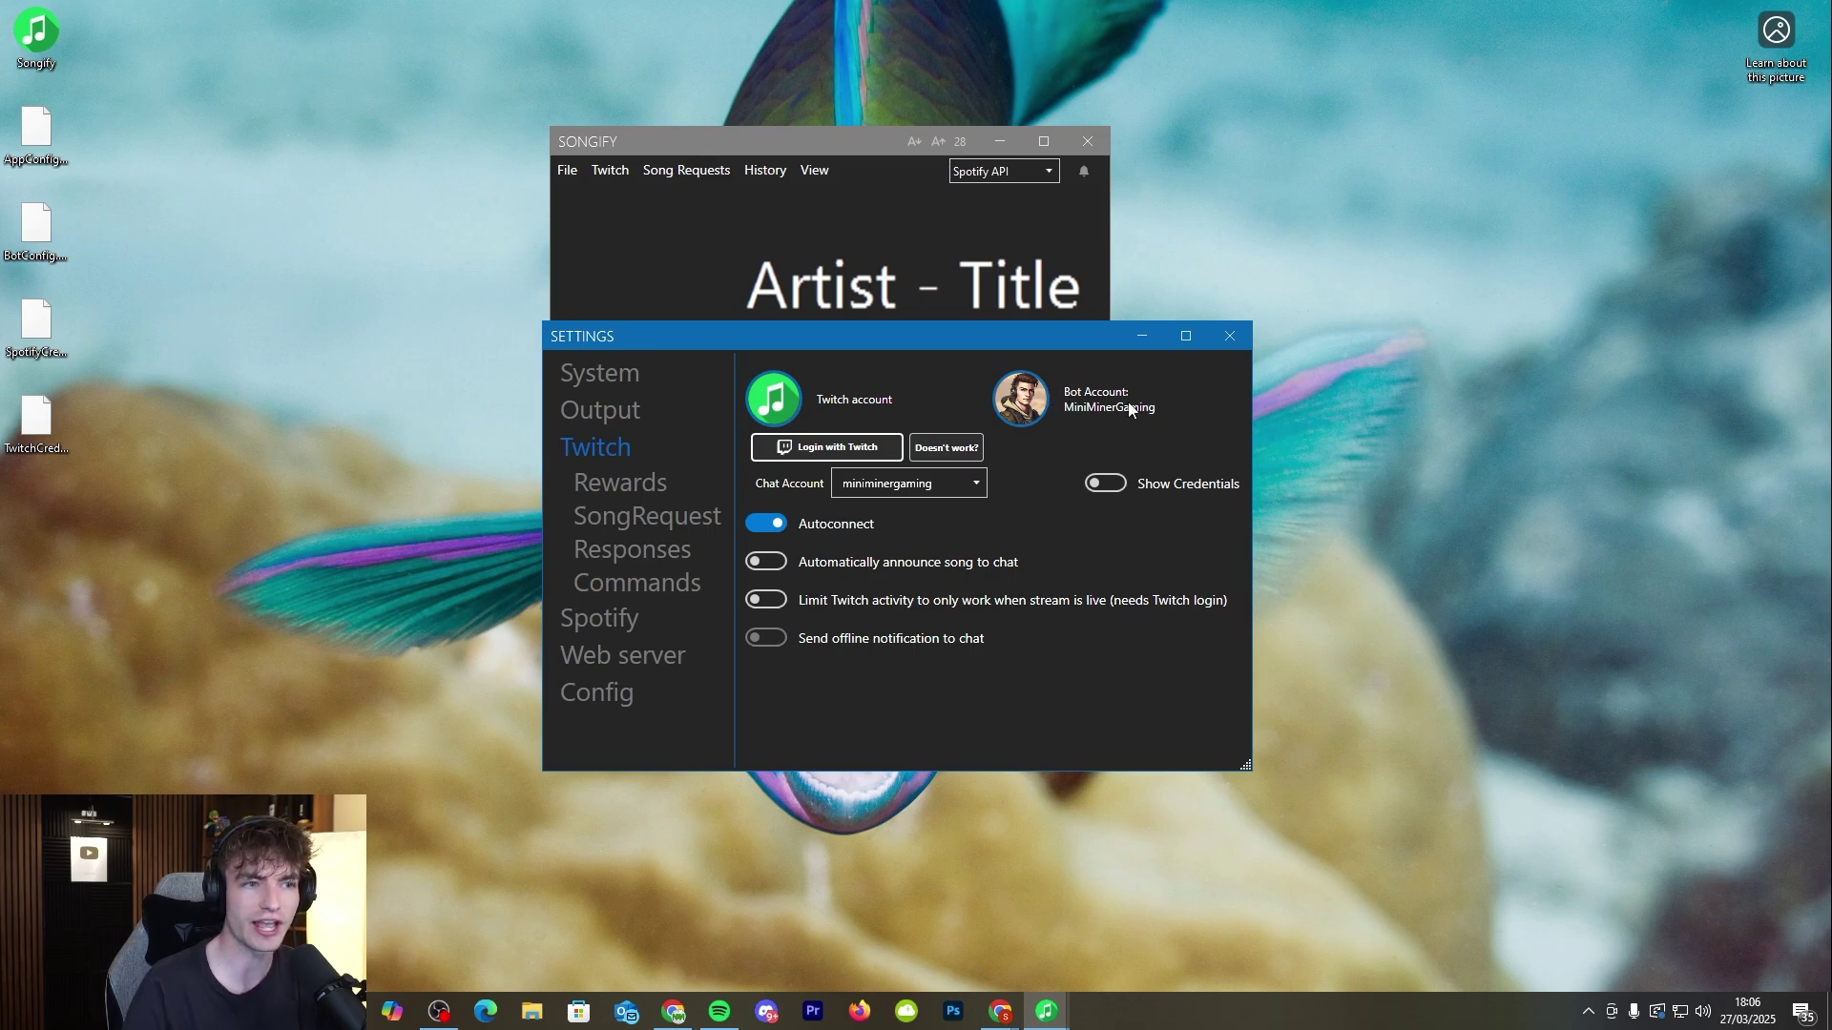
pyautogui.click(818, 450)
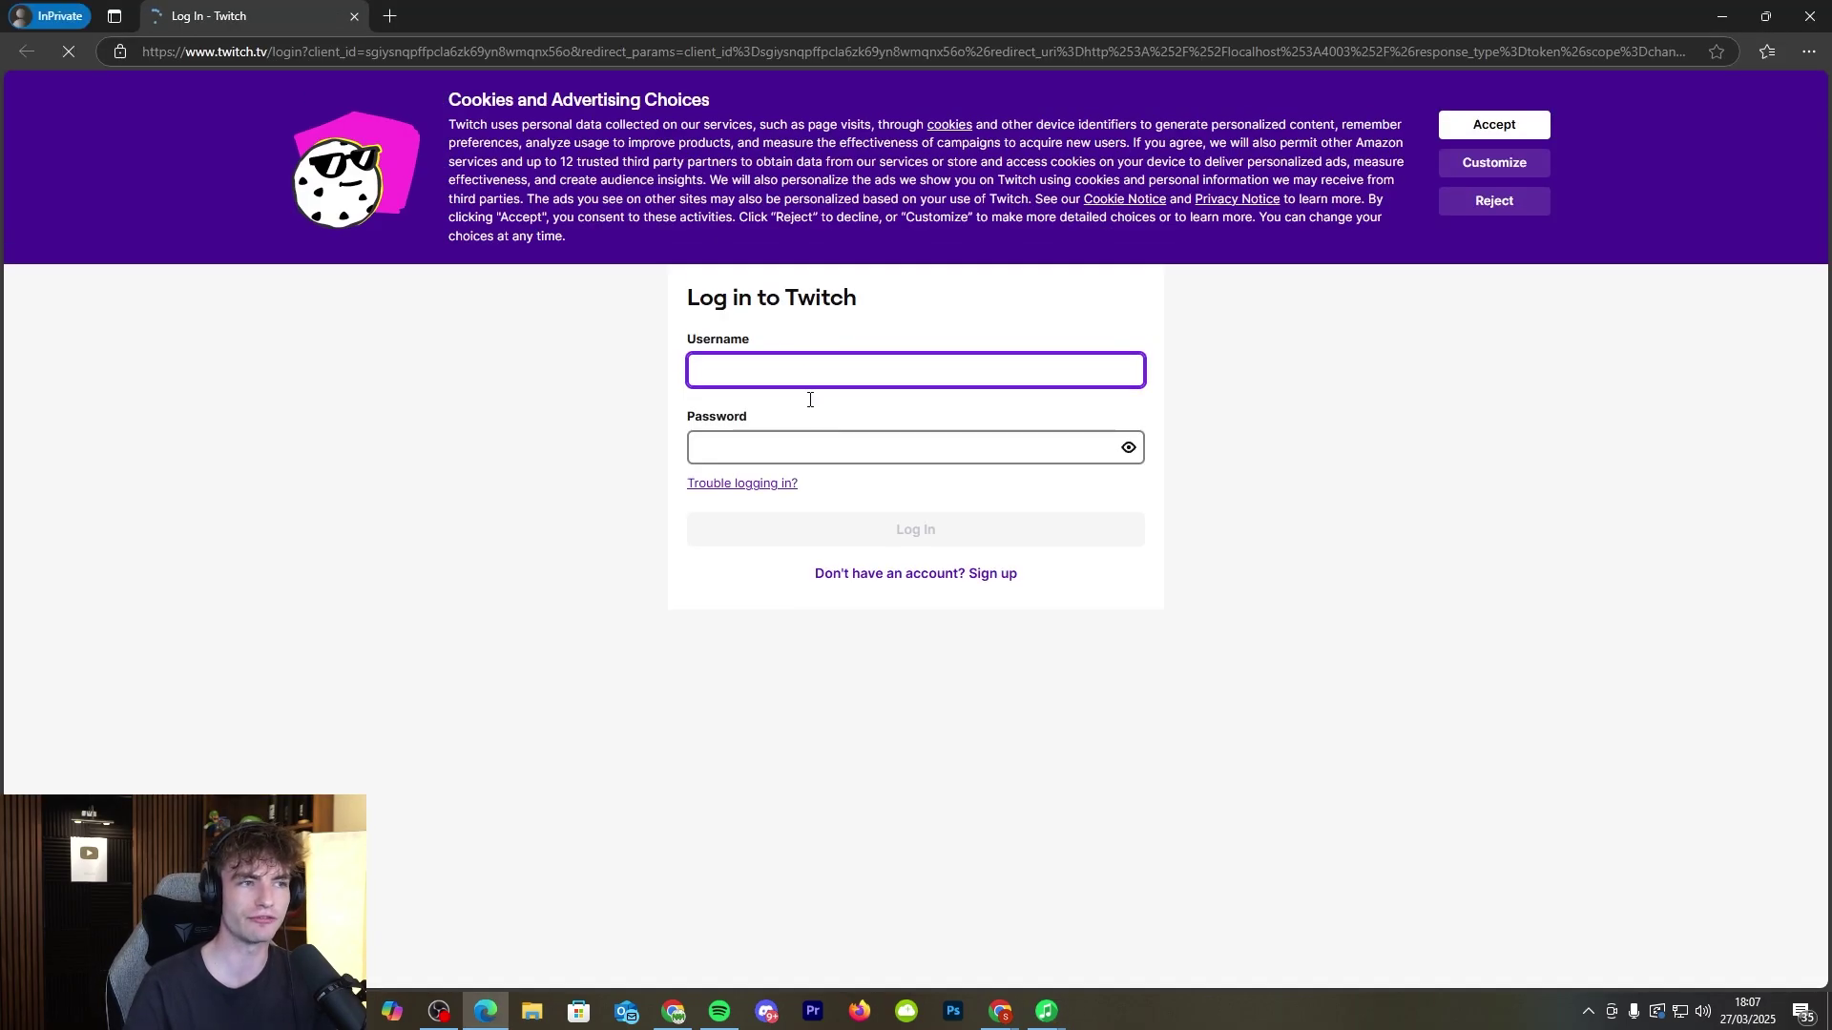
pyautogui.click(798, 370)
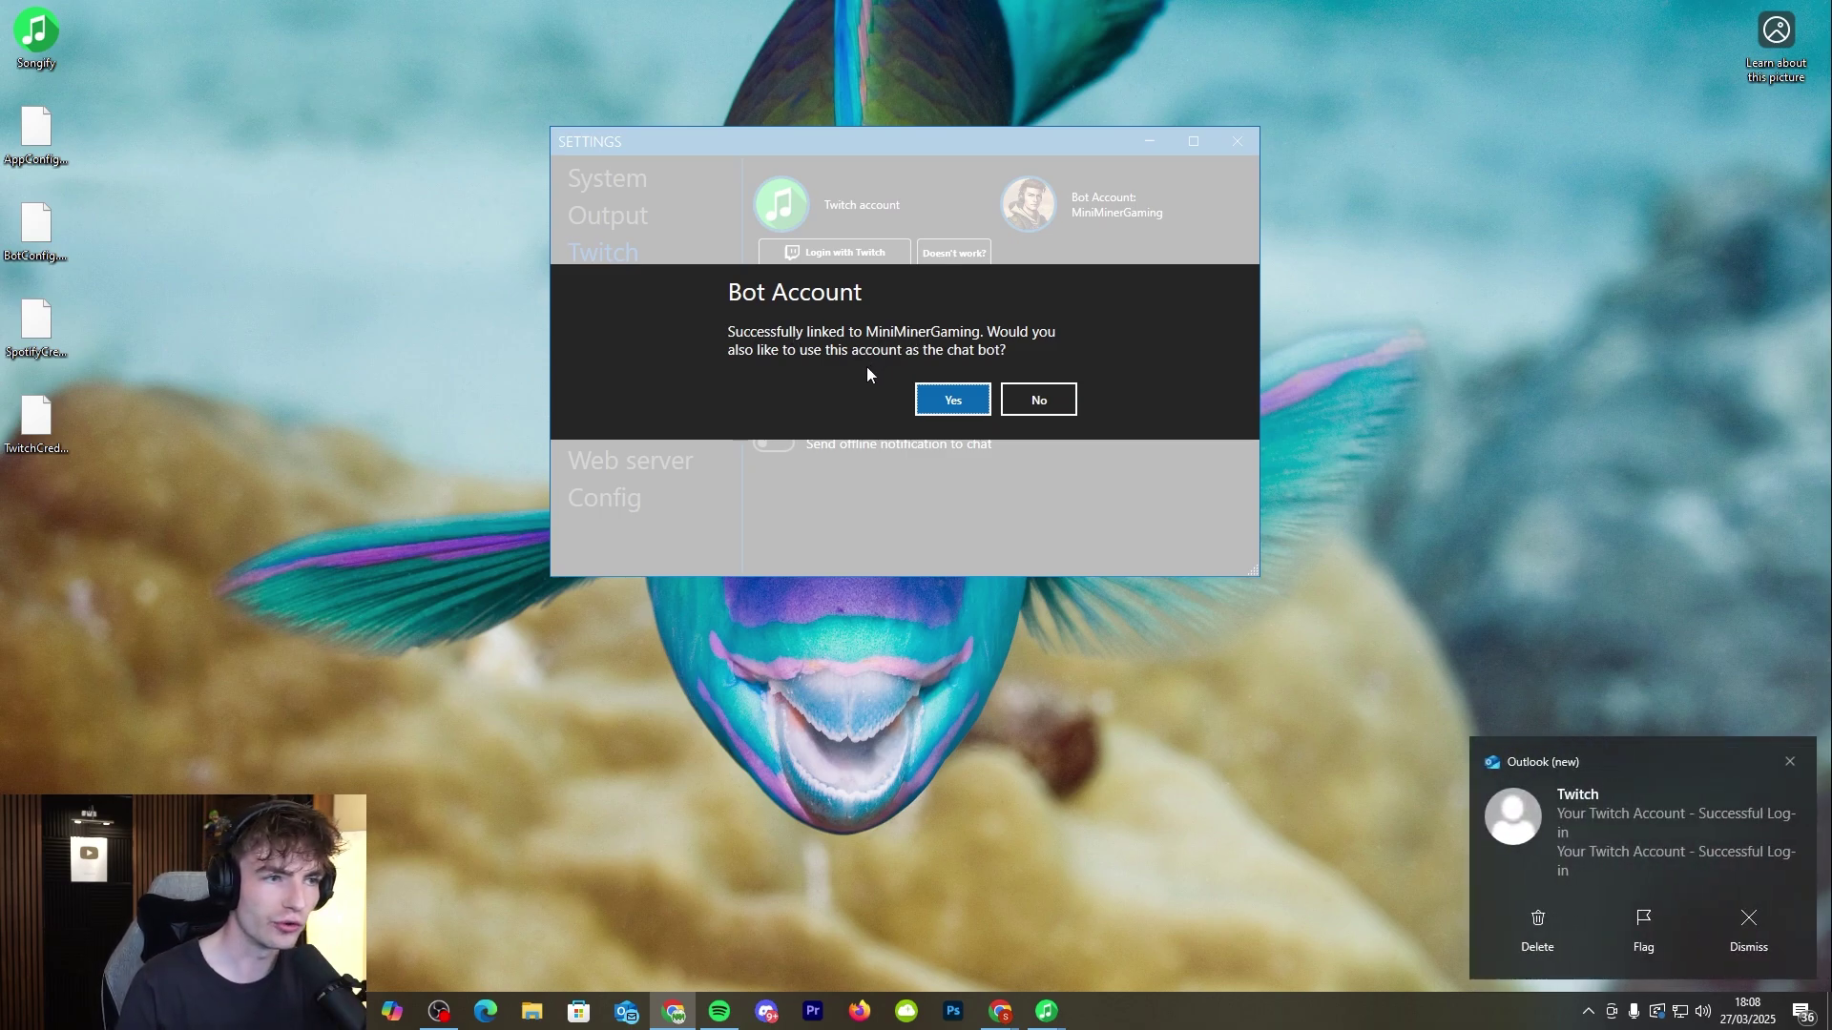
pyautogui.click(951, 399)
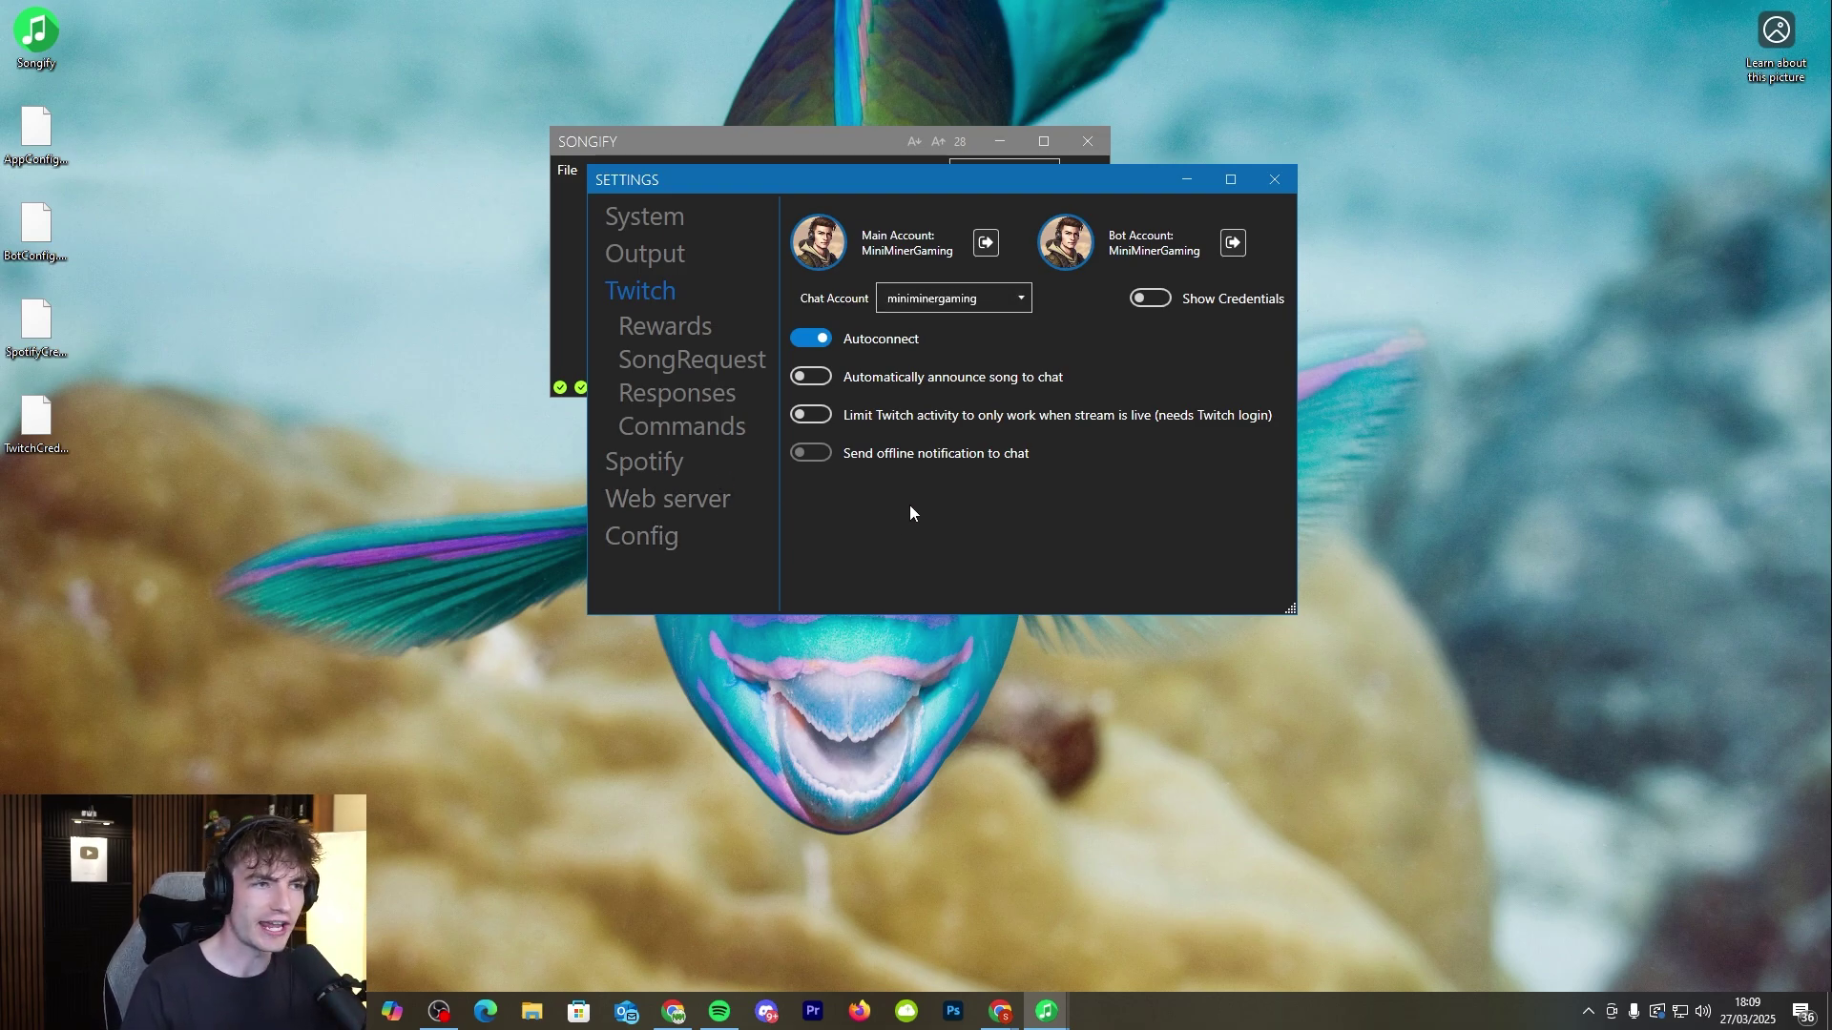
# Step: Link the Spotify account in Songify's Spotify settings and agree to the requested access
pyautogui.click(676, 462)
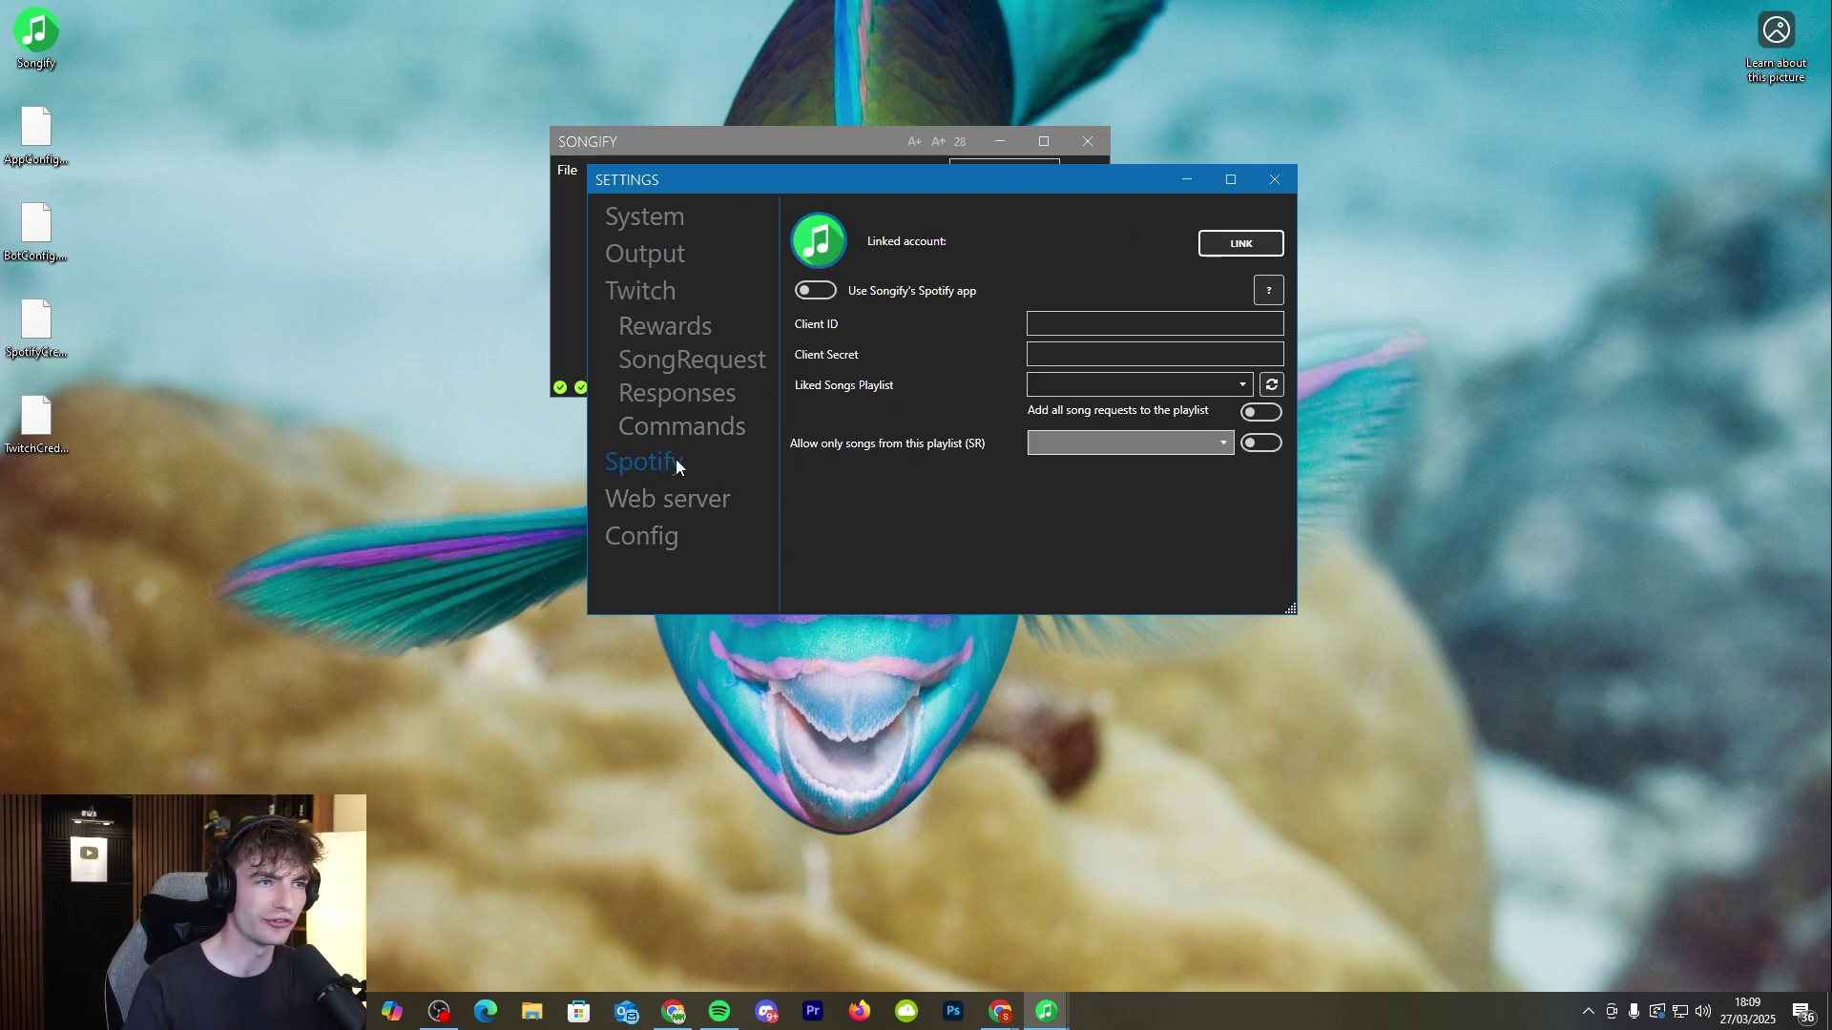
pyautogui.click(1241, 244)
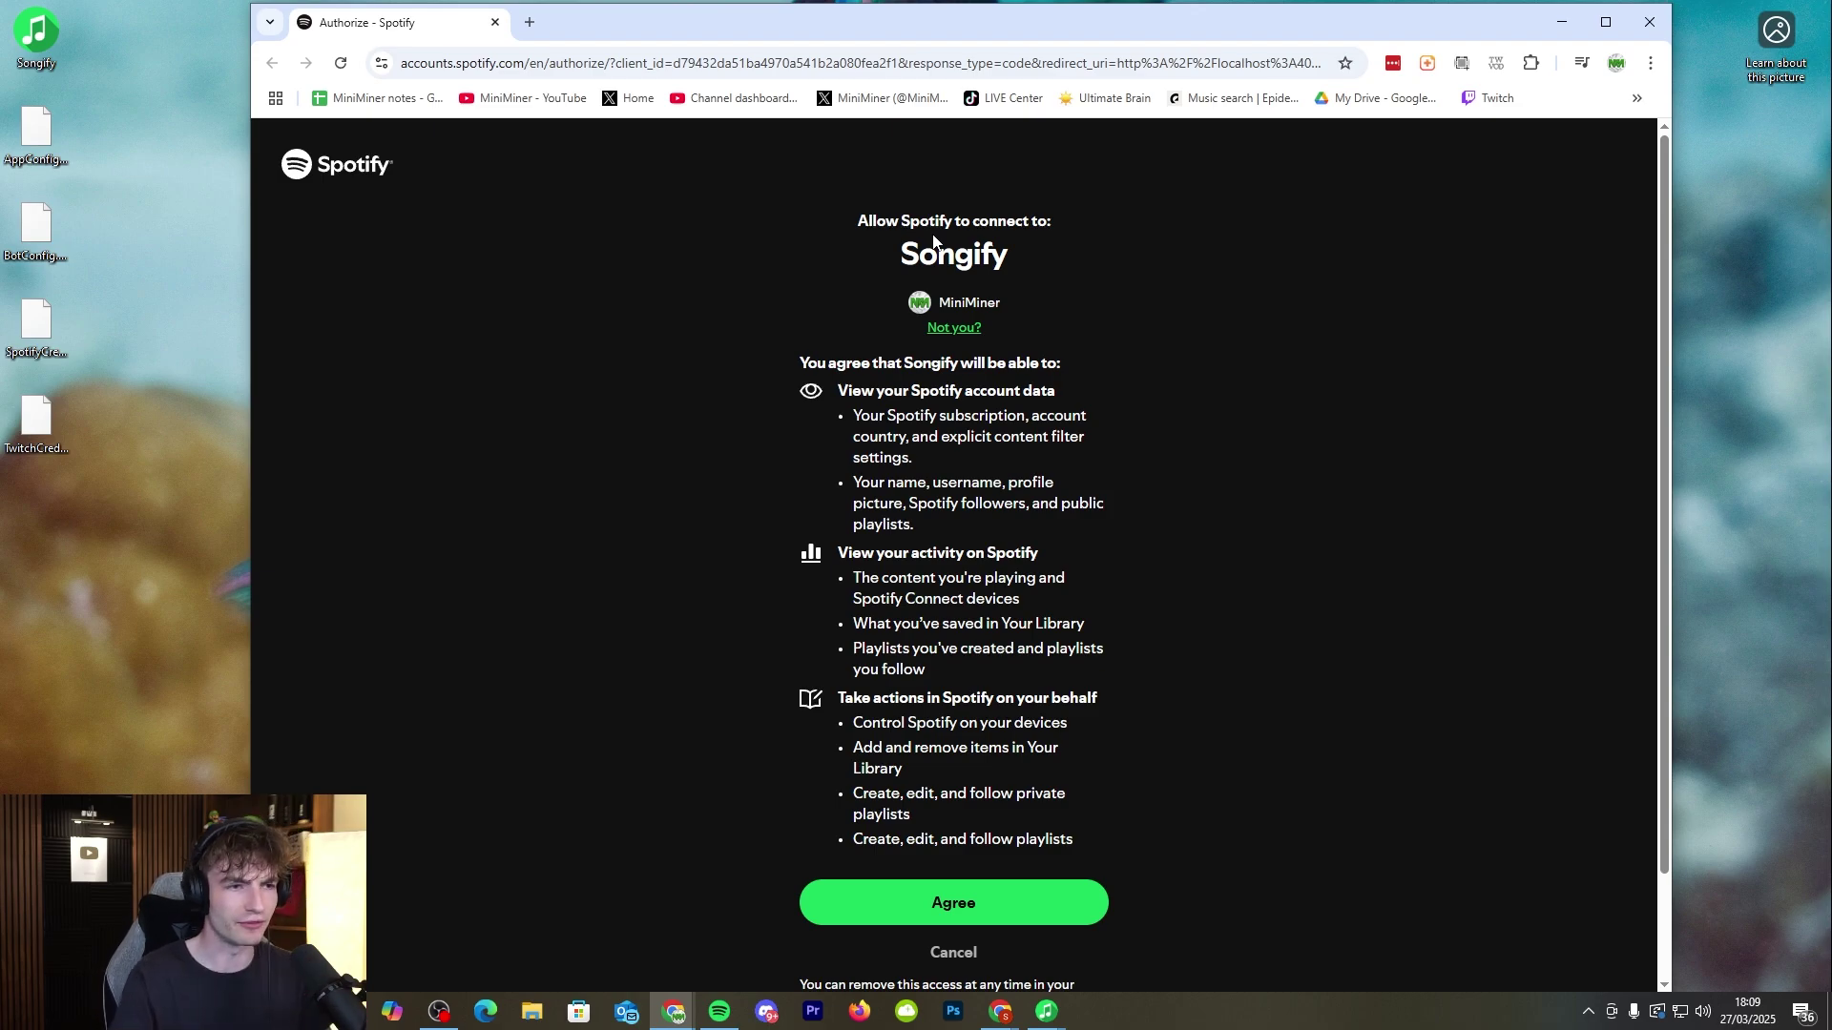
pyautogui.click(959, 902)
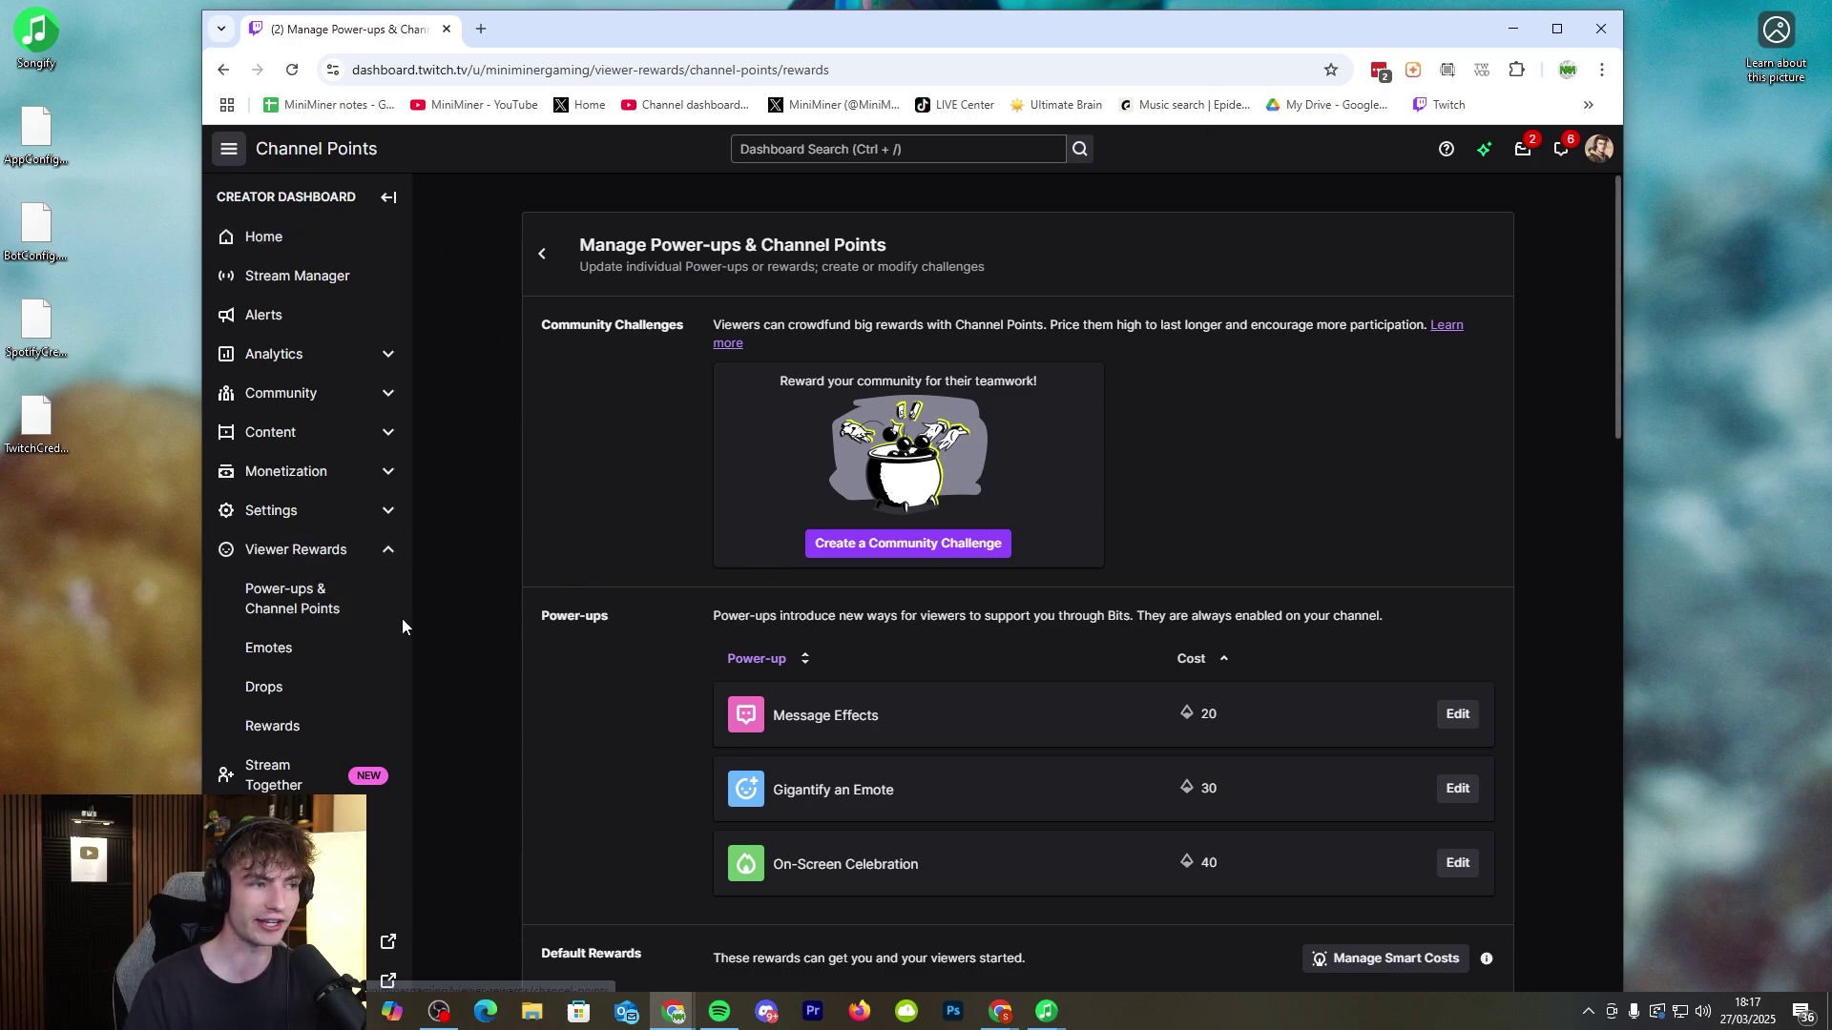
pyautogui.click(351, 602)
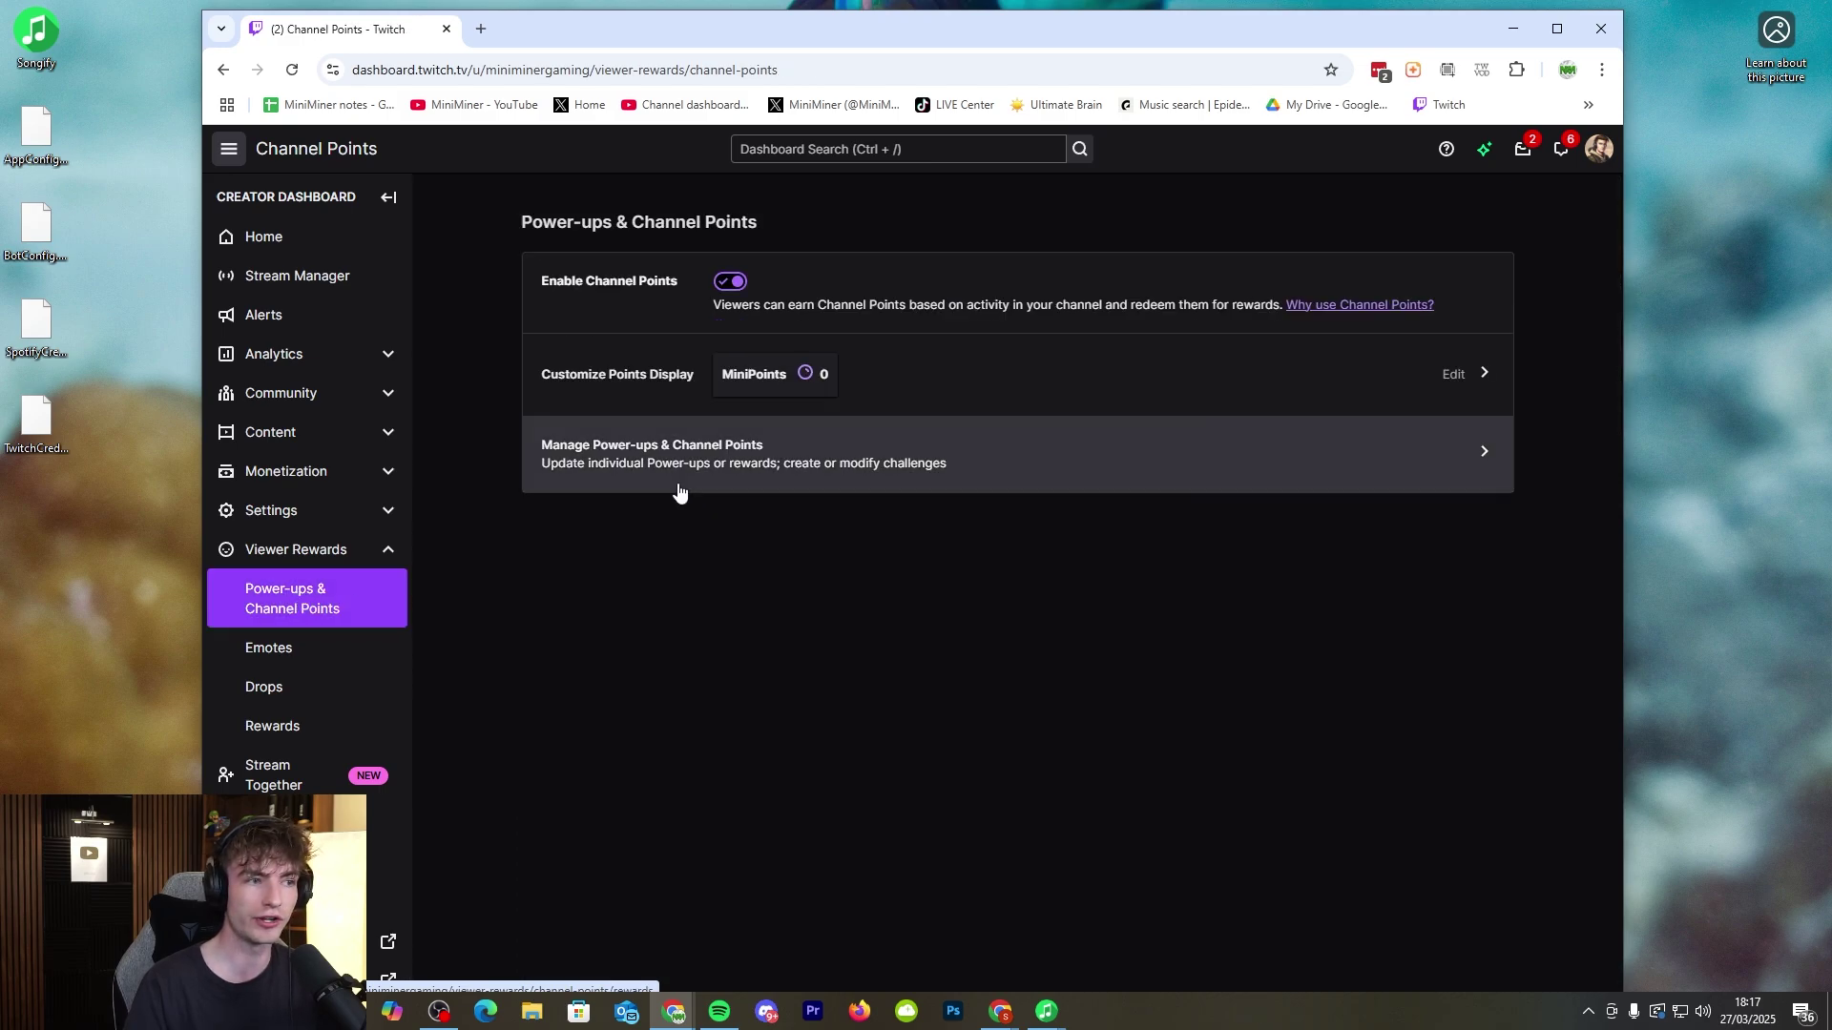
pyautogui.click(658, 458)
pyautogui.middleClick(501, 292)
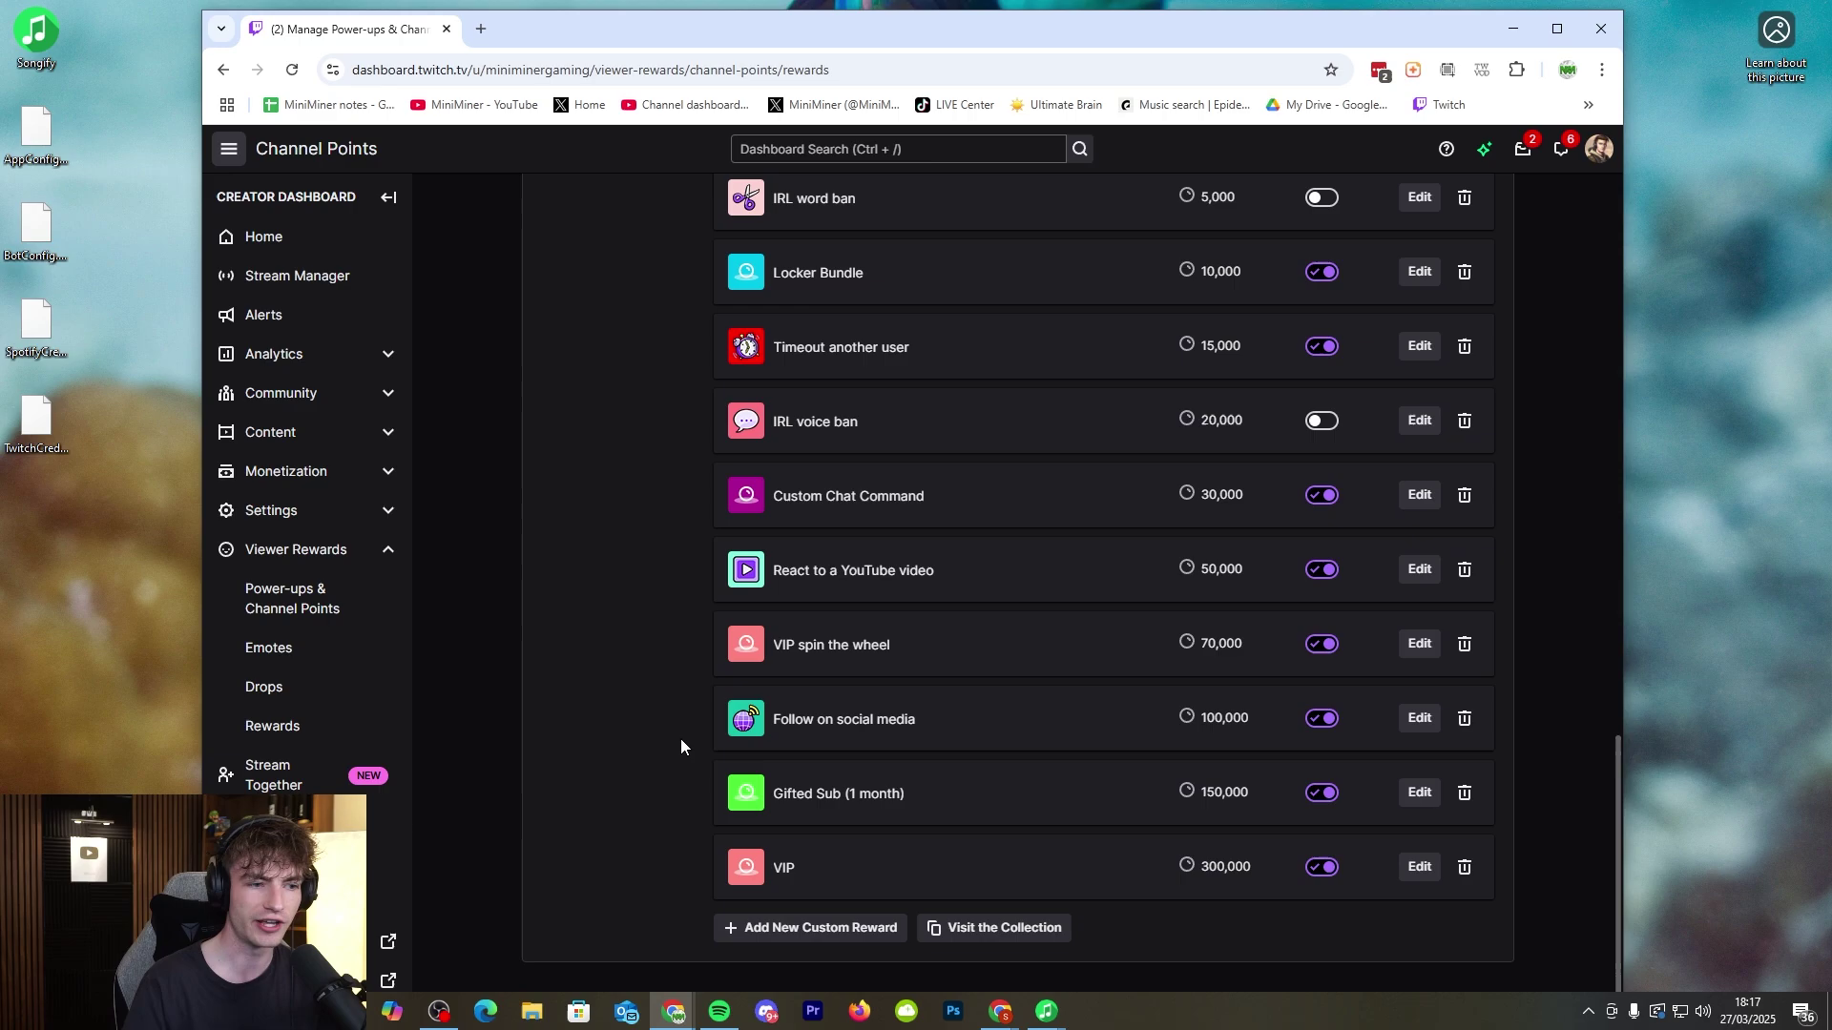
pyautogui.click(790, 927)
pyautogui.click(648, 317)
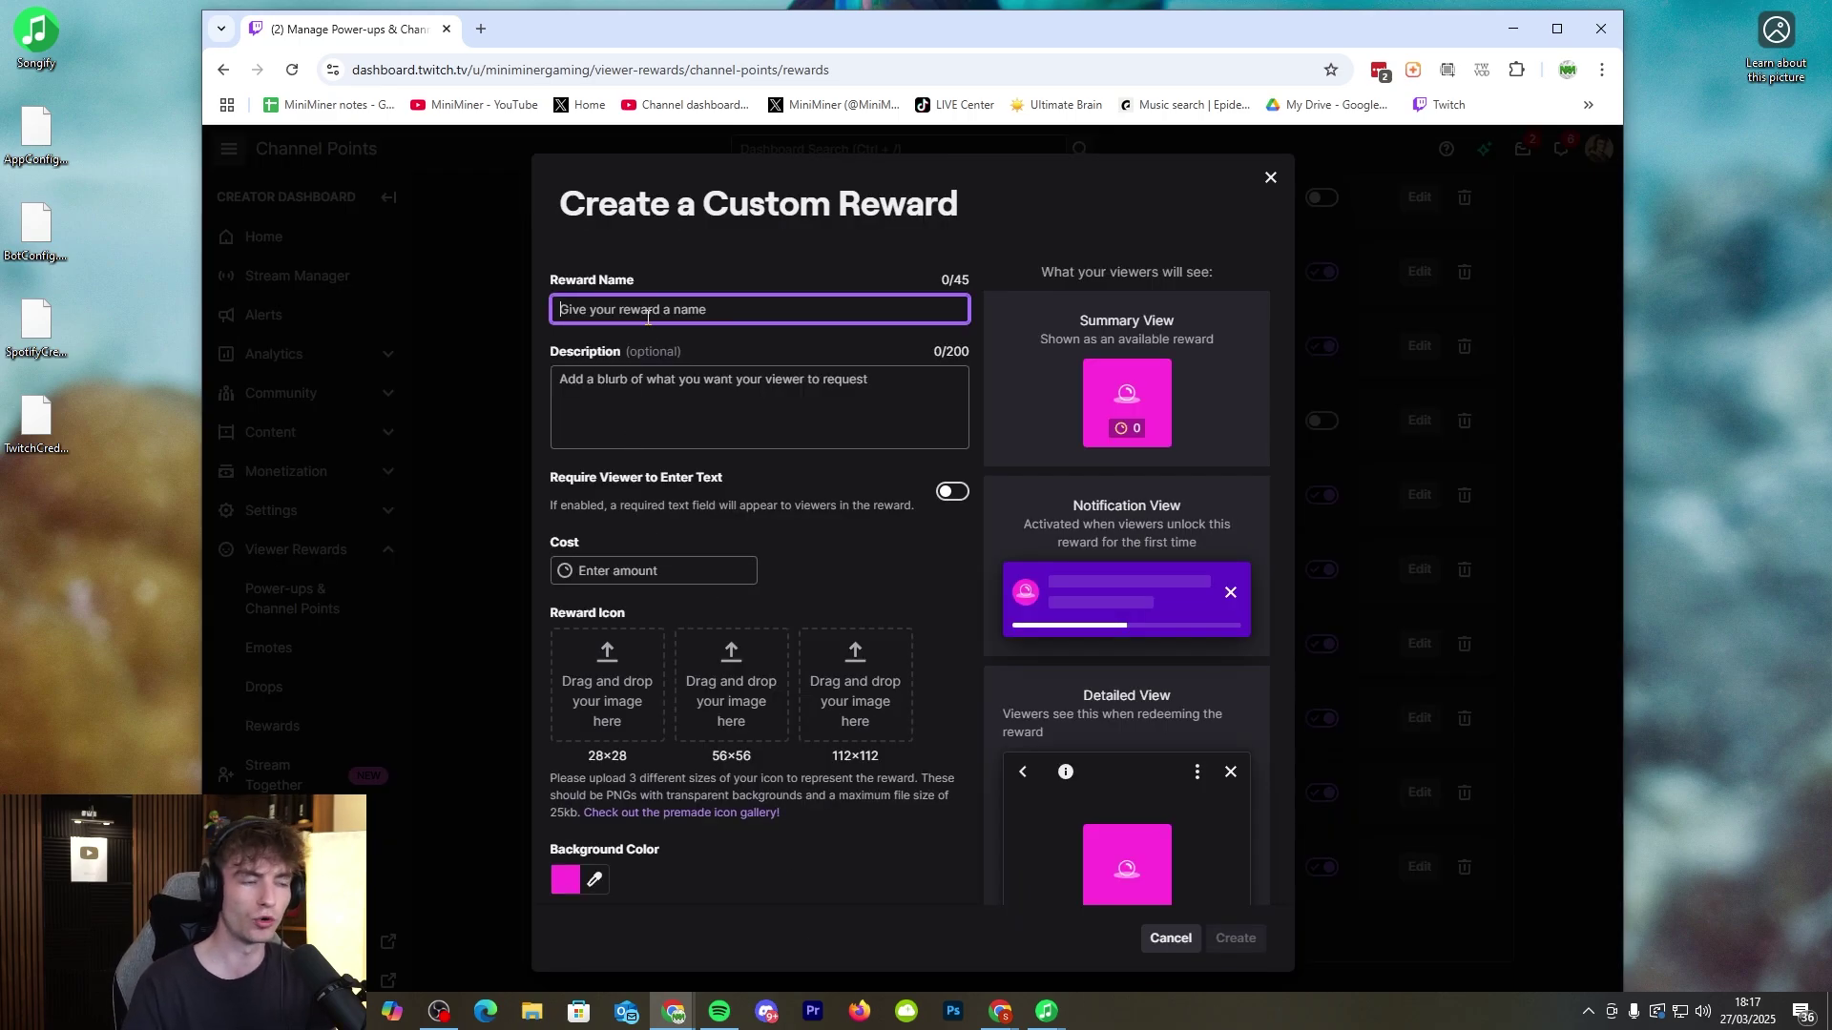
pyautogui.write('song request')
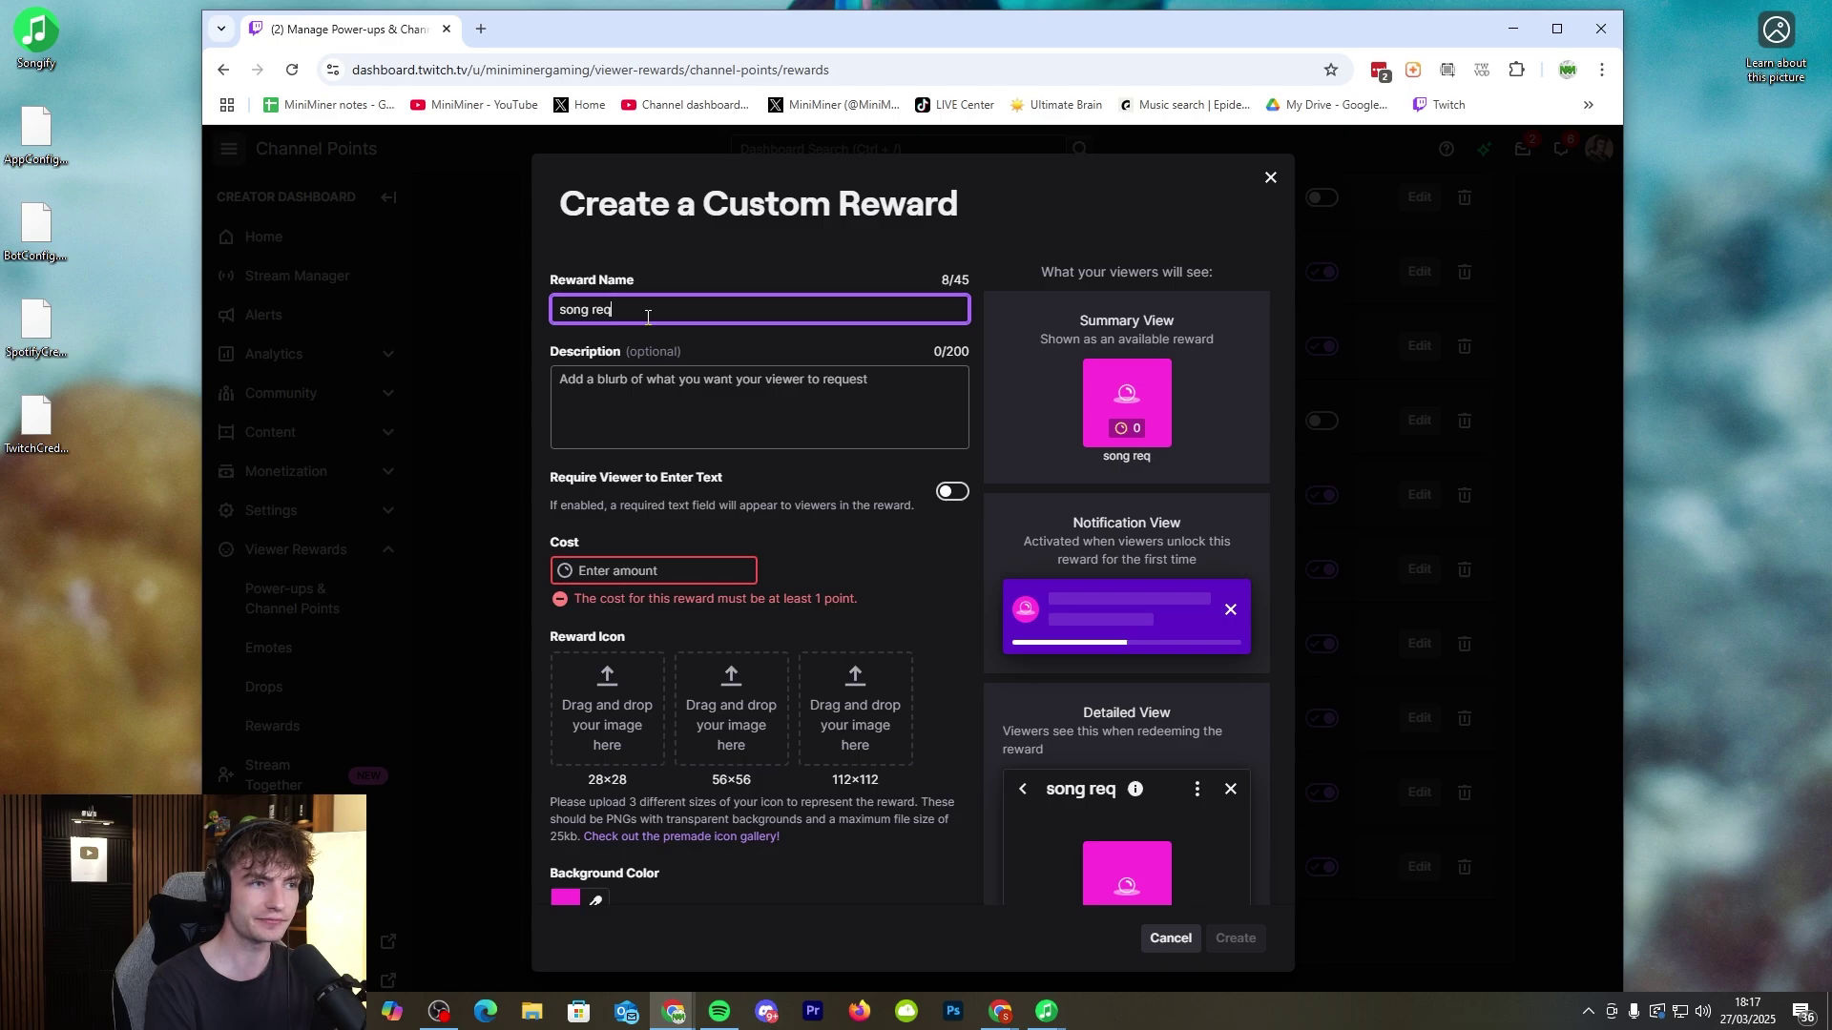
pyautogui.click(607, 405)
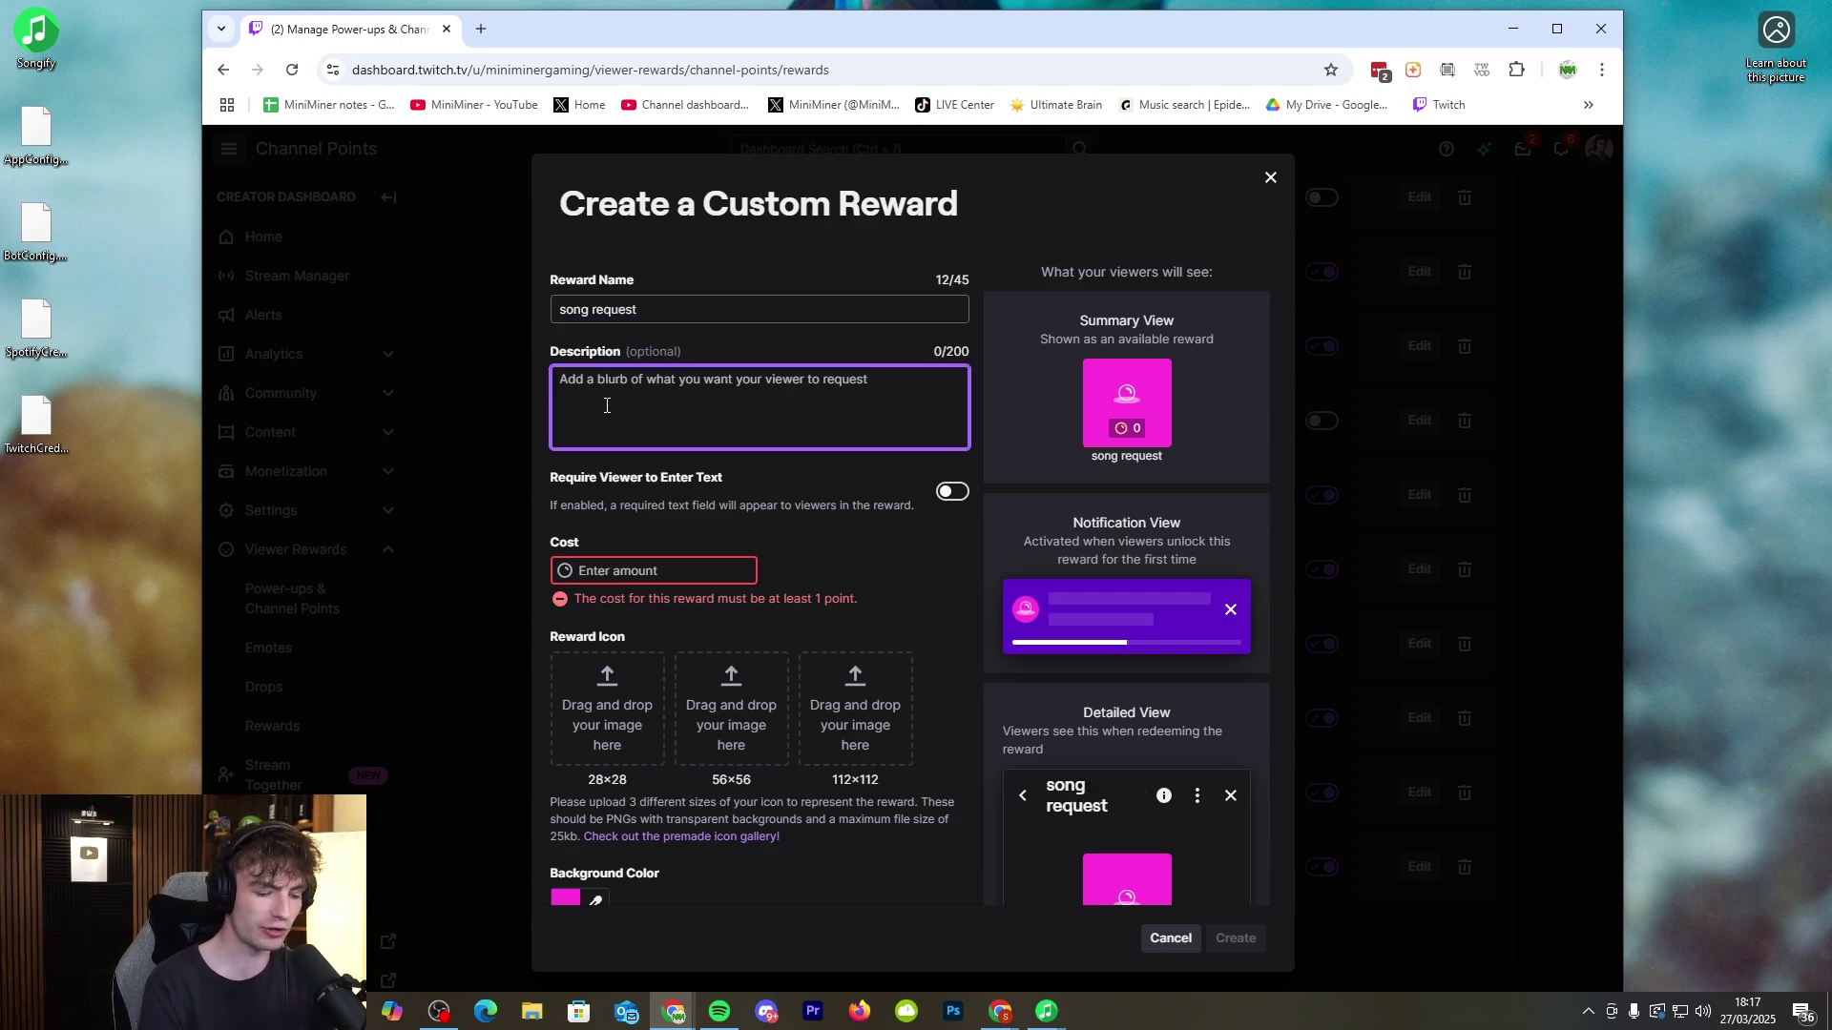
pyautogui.write('request a song')
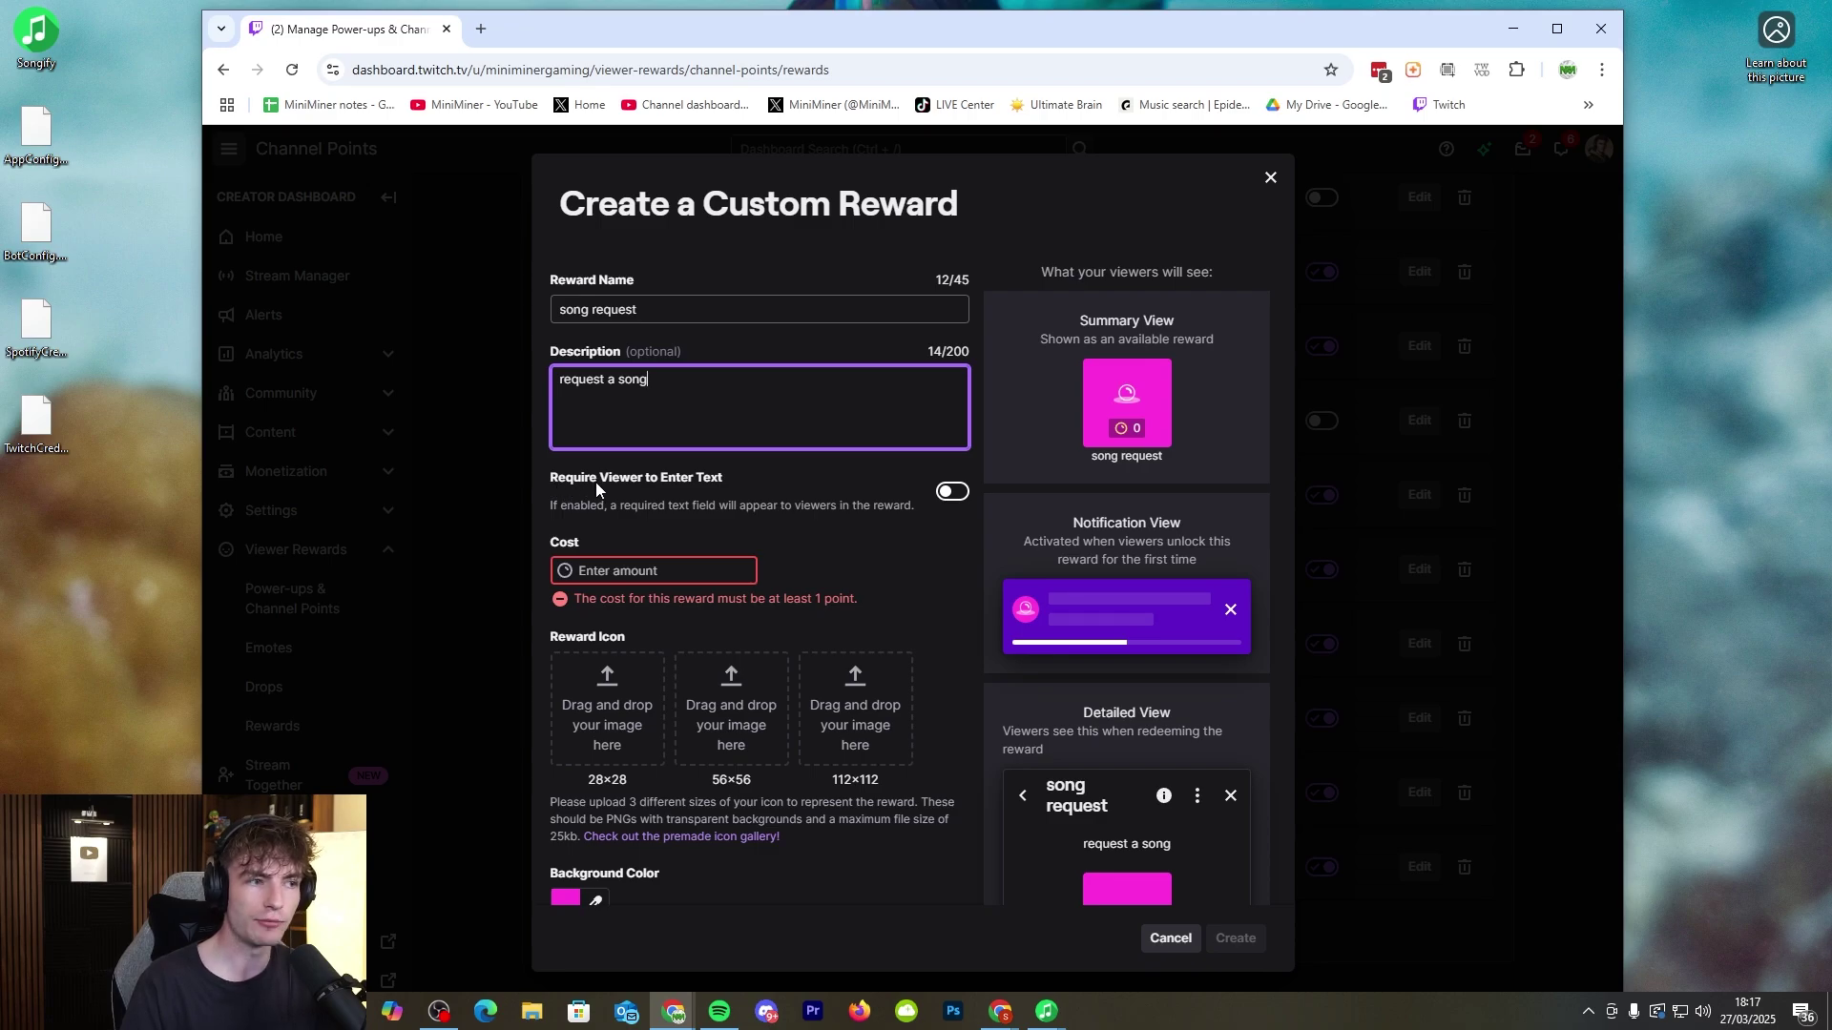
# Step: Require viewers to enter text for the reward and set its cost to 2000 points
pyautogui.click(951, 491)
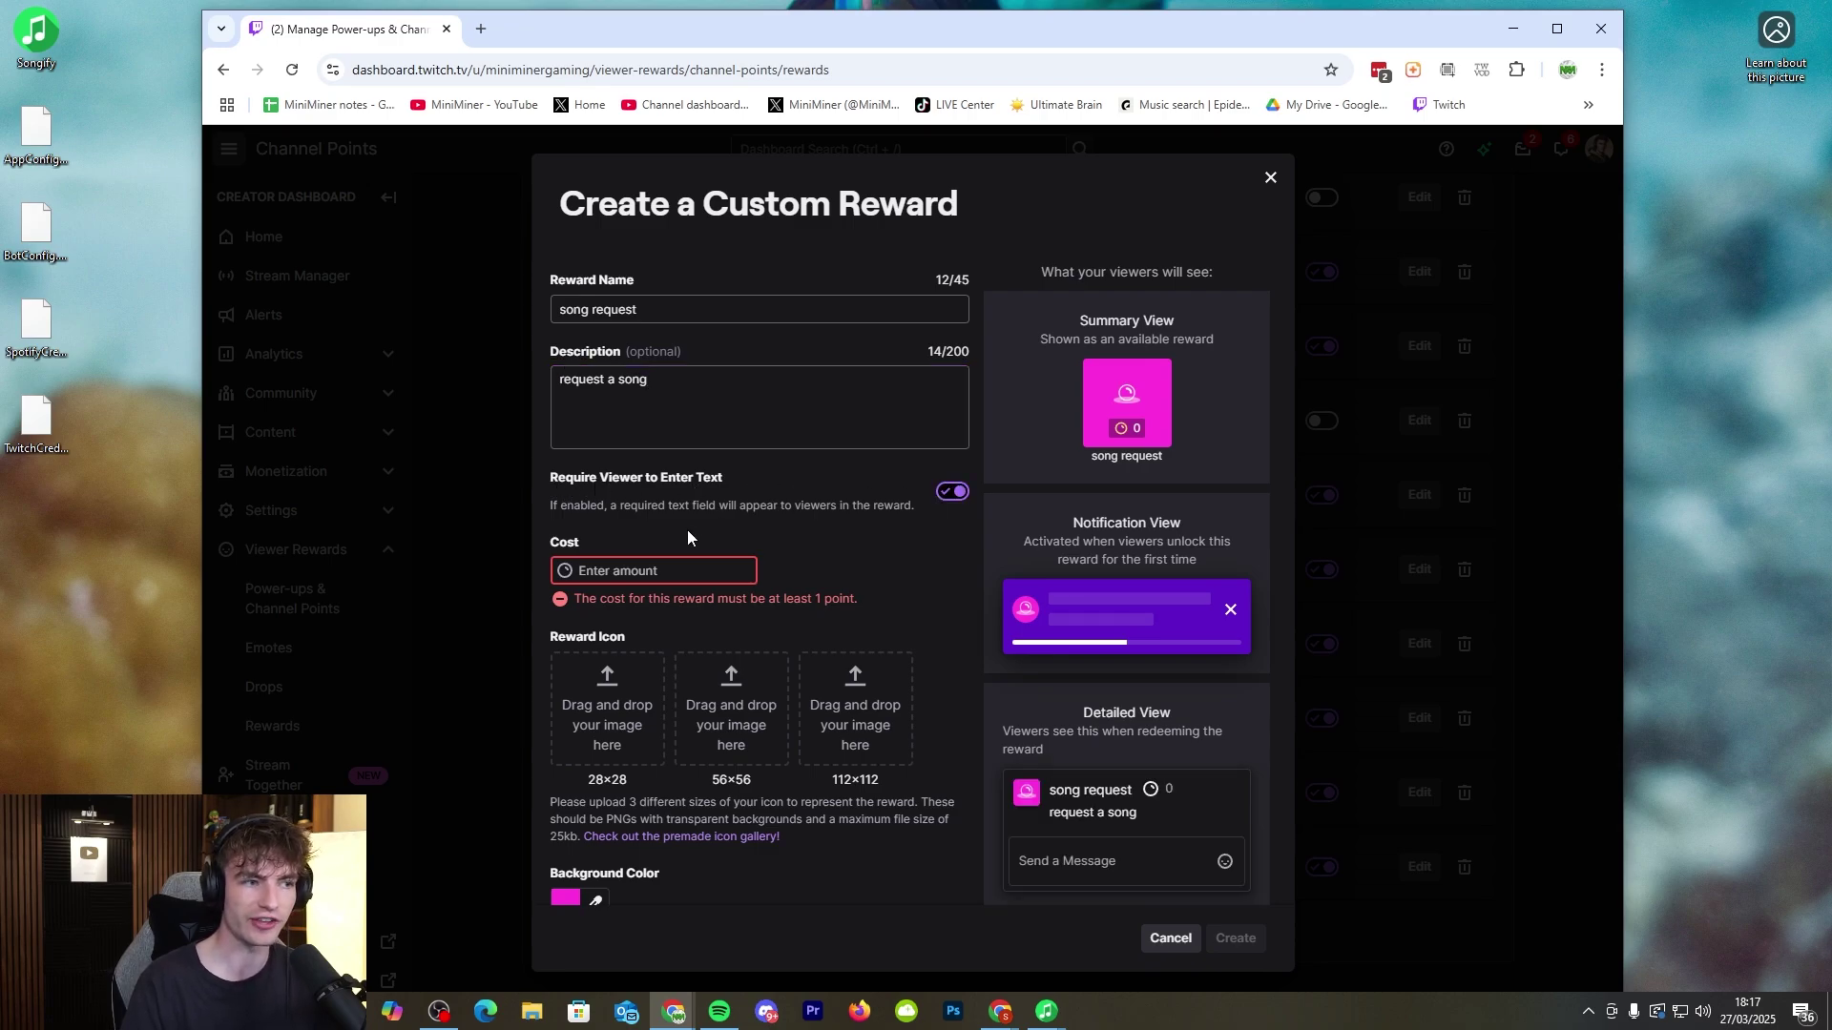
pyautogui.scroll(-1, 707, 508)
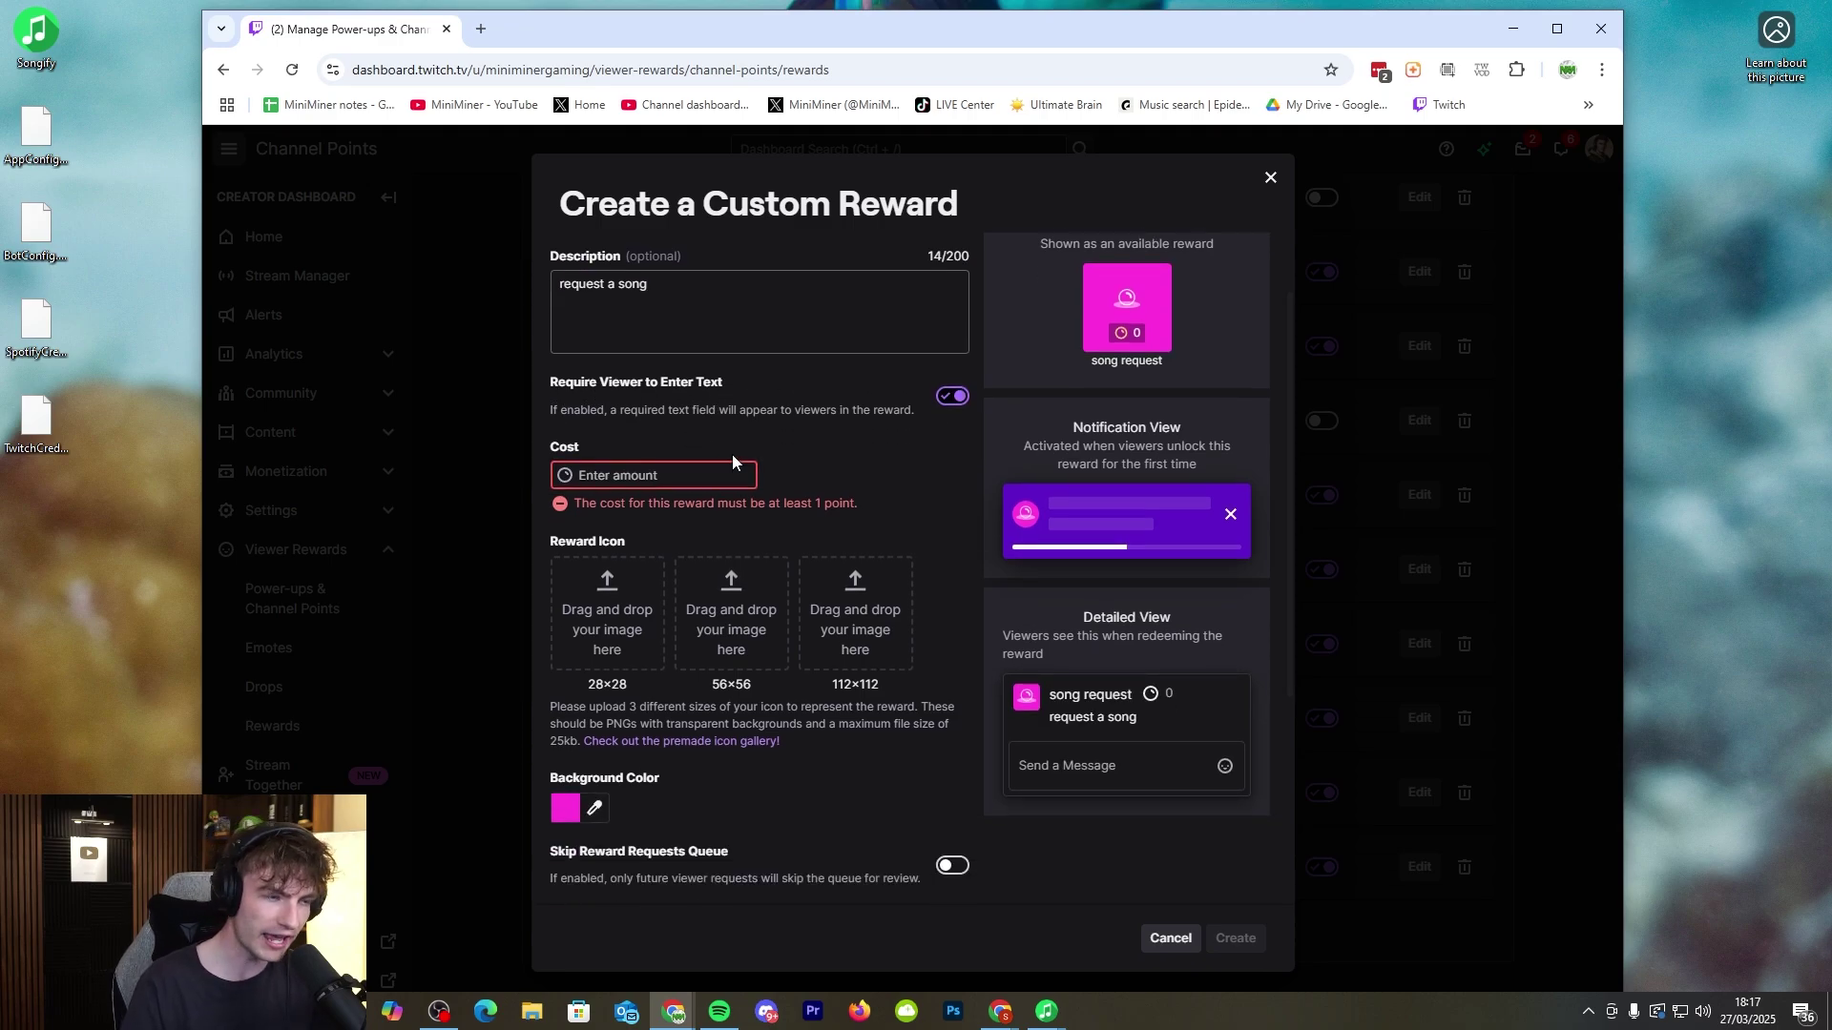
pyautogui.click(621, 476)
pyautogui.write('2000')
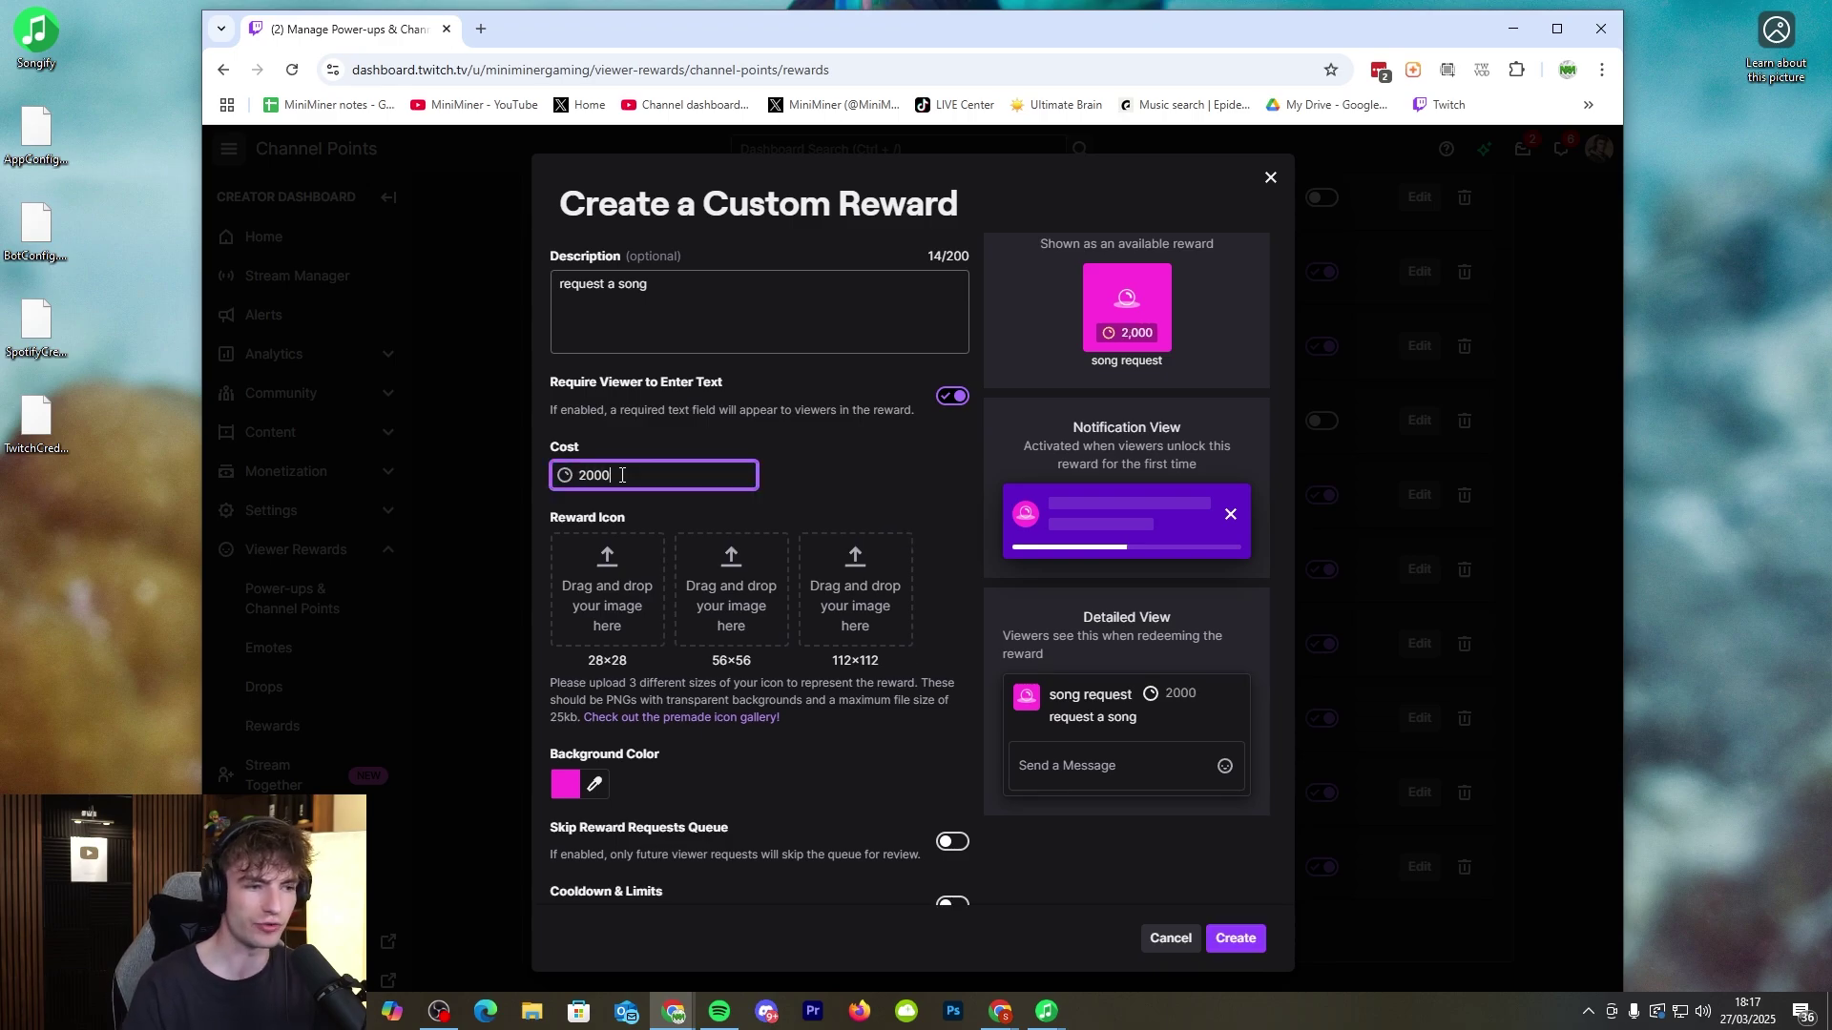
pyautogui.scroll(-1, 828, 530)
pyautogui.scroll(-3, 828, 530)
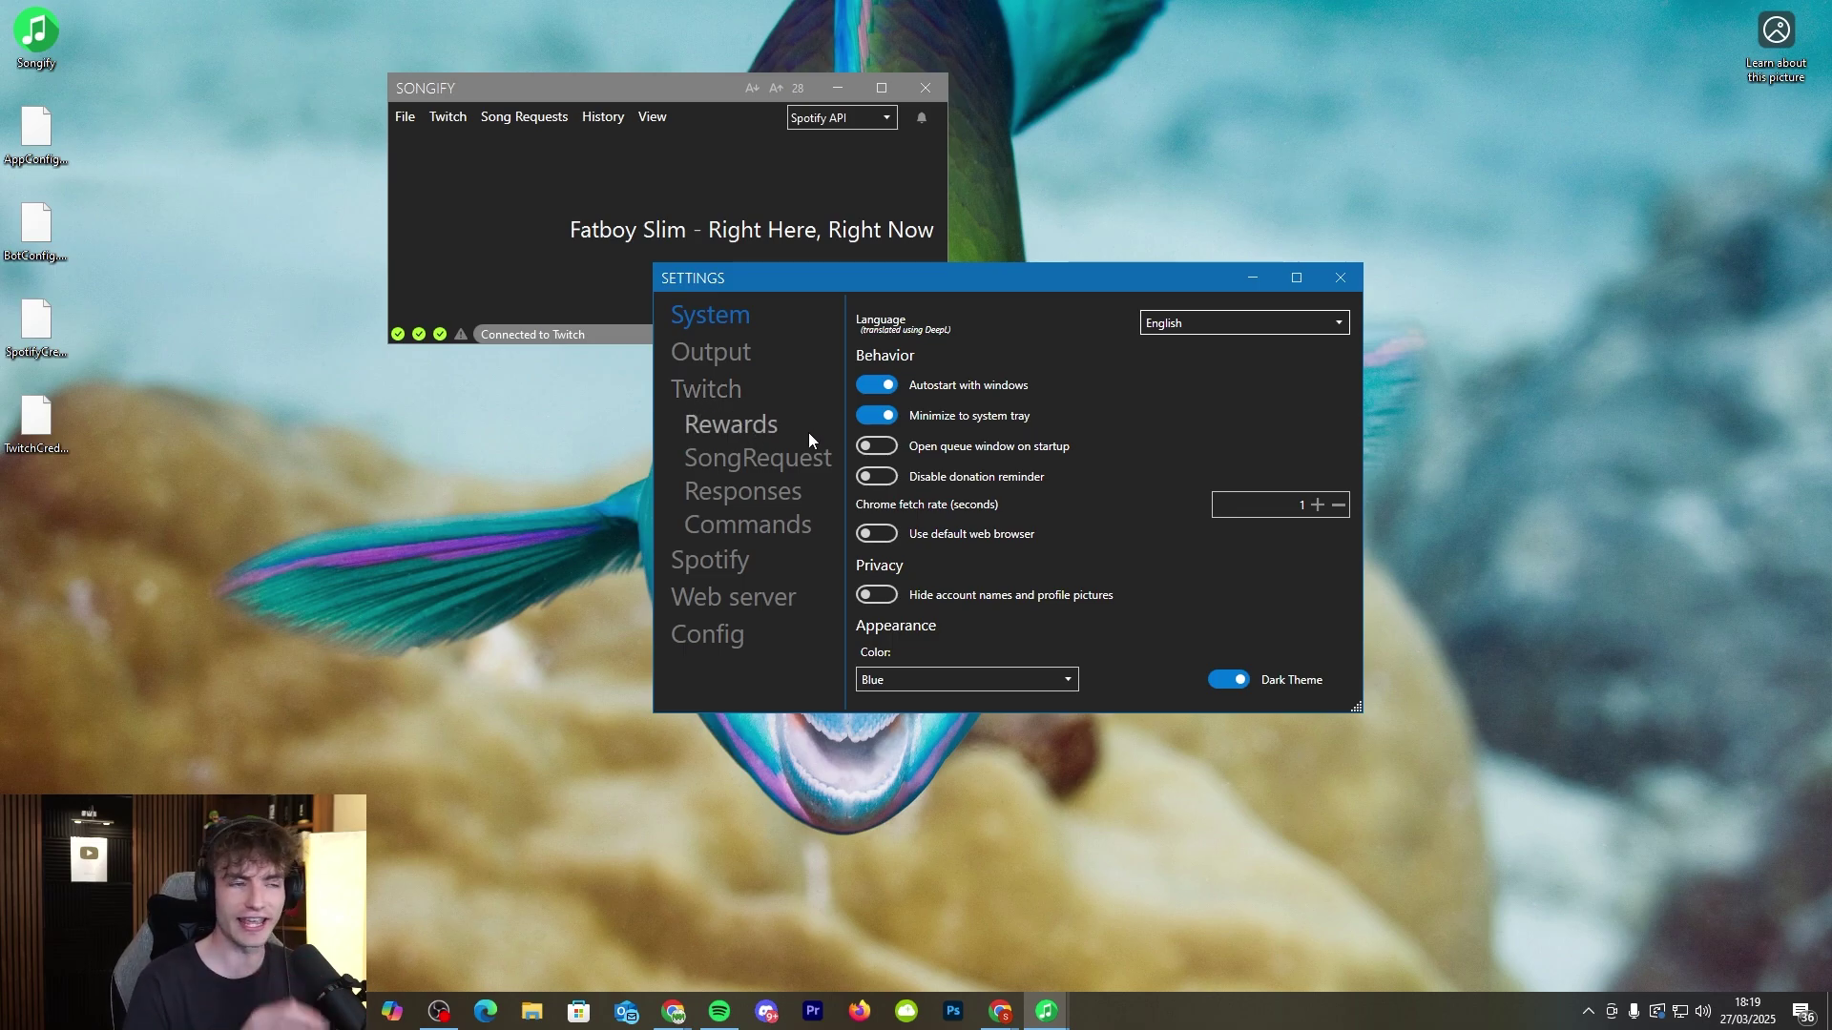
# Step: In Songify's song request settings, manage the rewards and add the 2000-point "Song request" reward to the enabled song request rewards
pyautogui.click(746, 455)
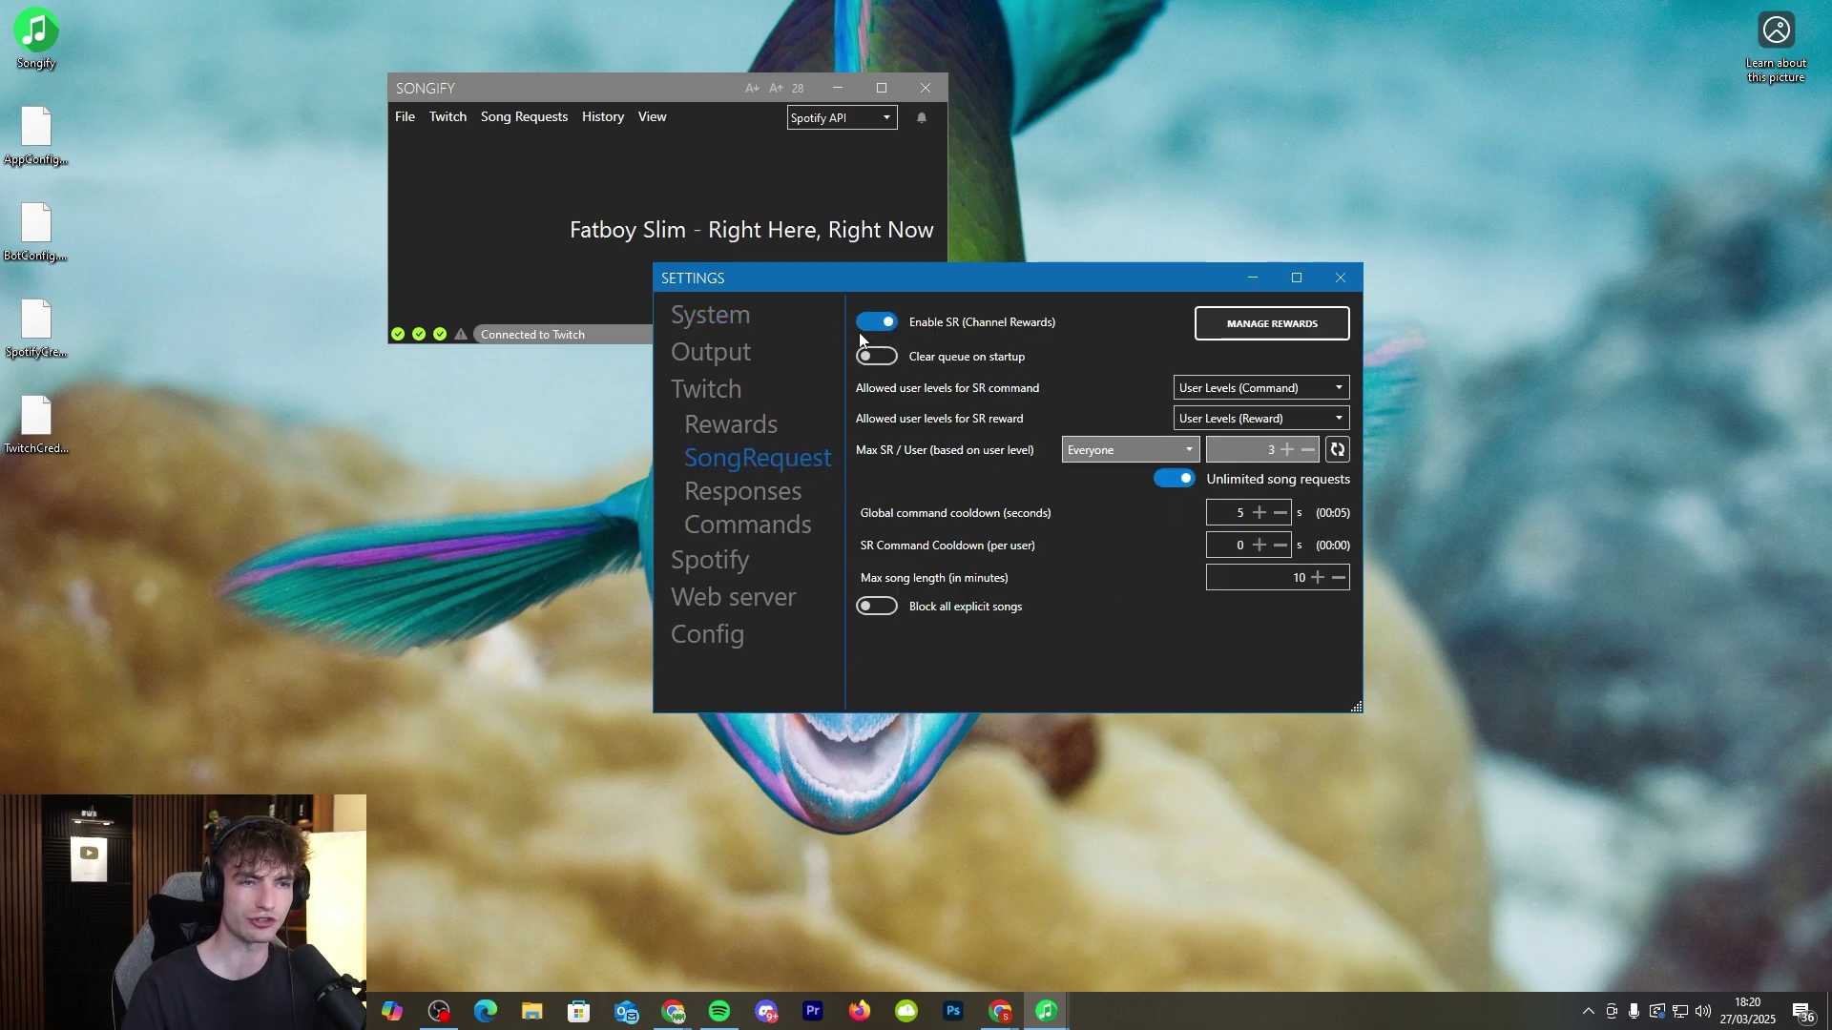
pyautogui.click(1228, 334)
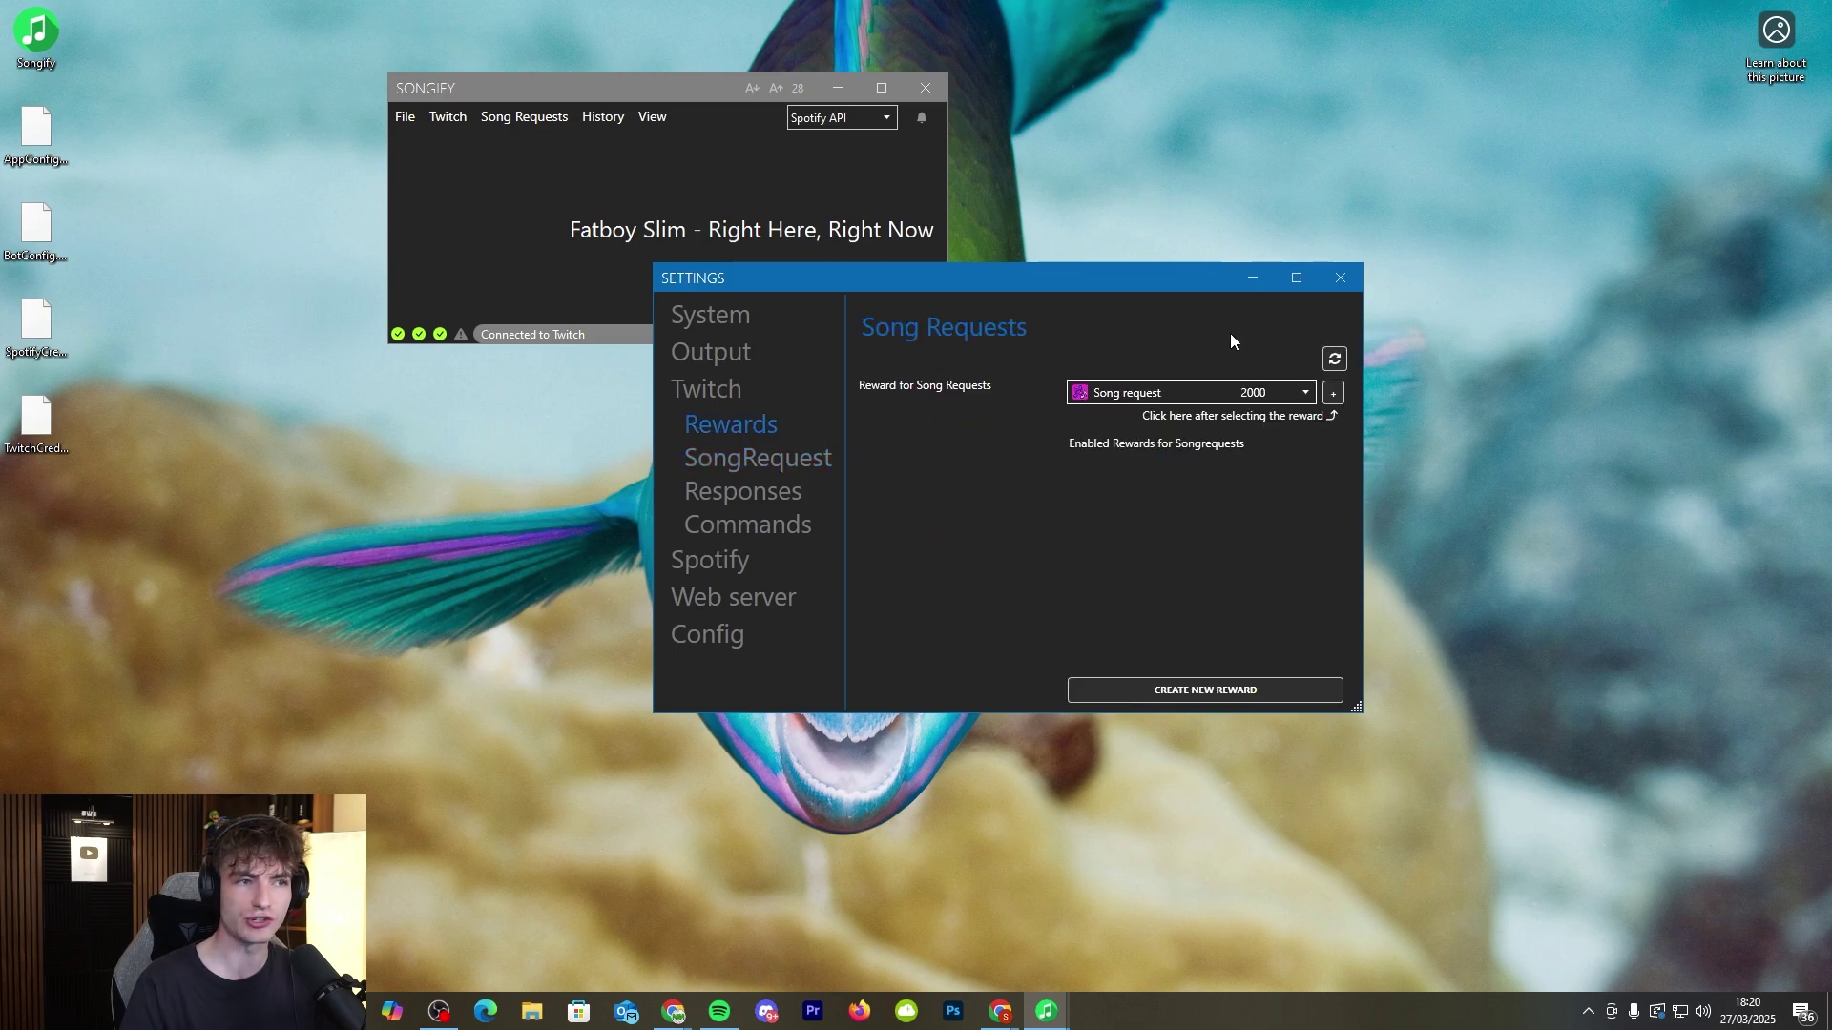
pyautogui.click(1143, 393)
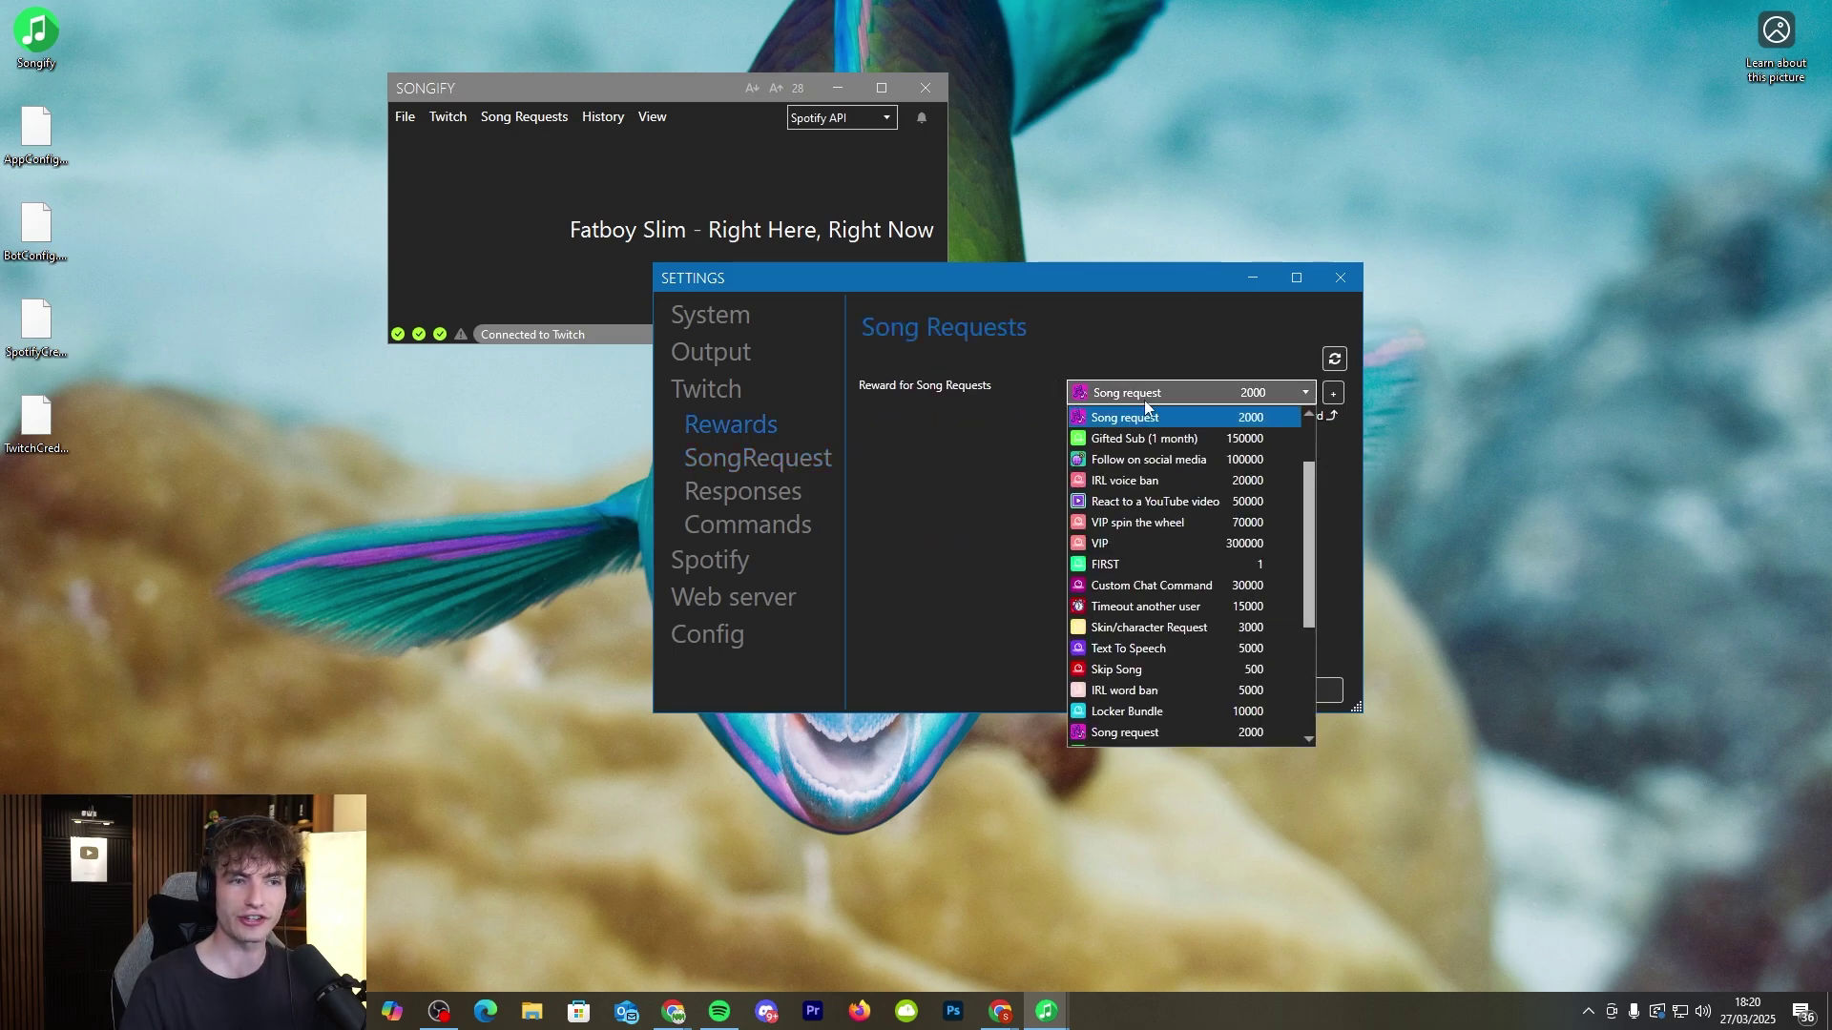
pyautogui.moveTo(1315, 493); pyautogui.dragTo(1318, 433)
pyautogui.click(1147, 505)
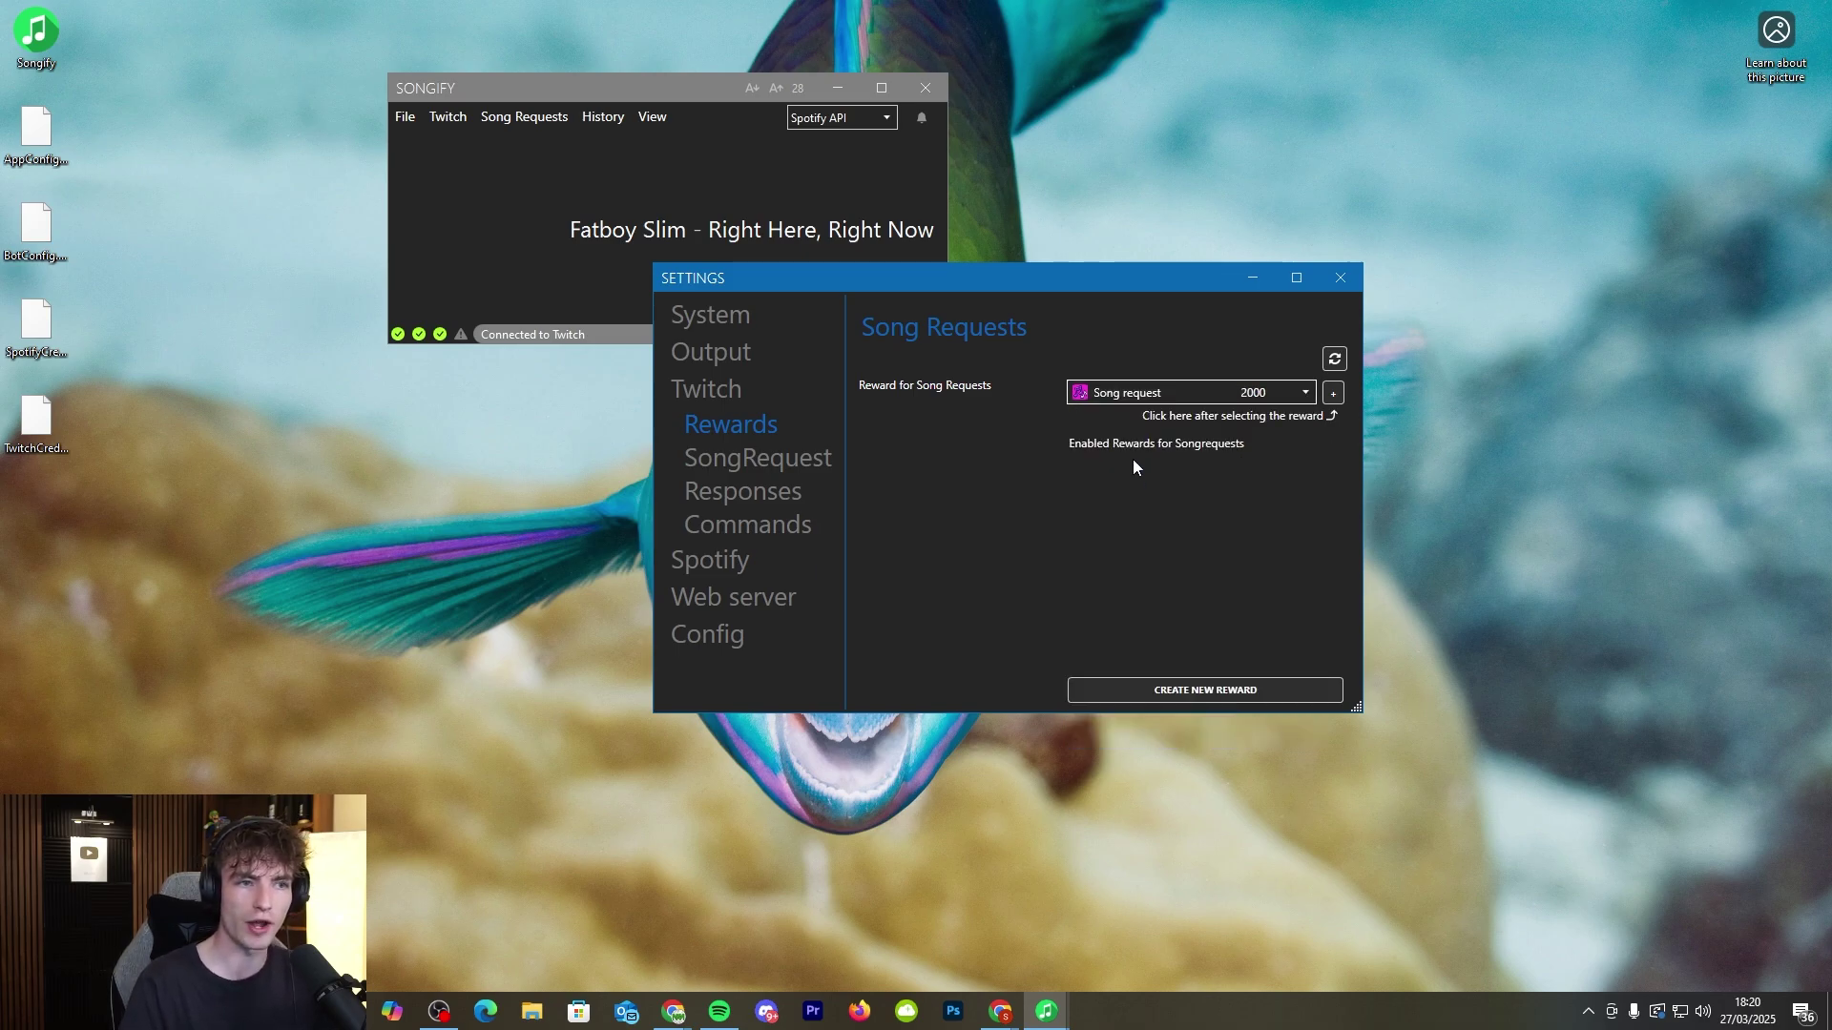
pyautogui.click(1333, 393)
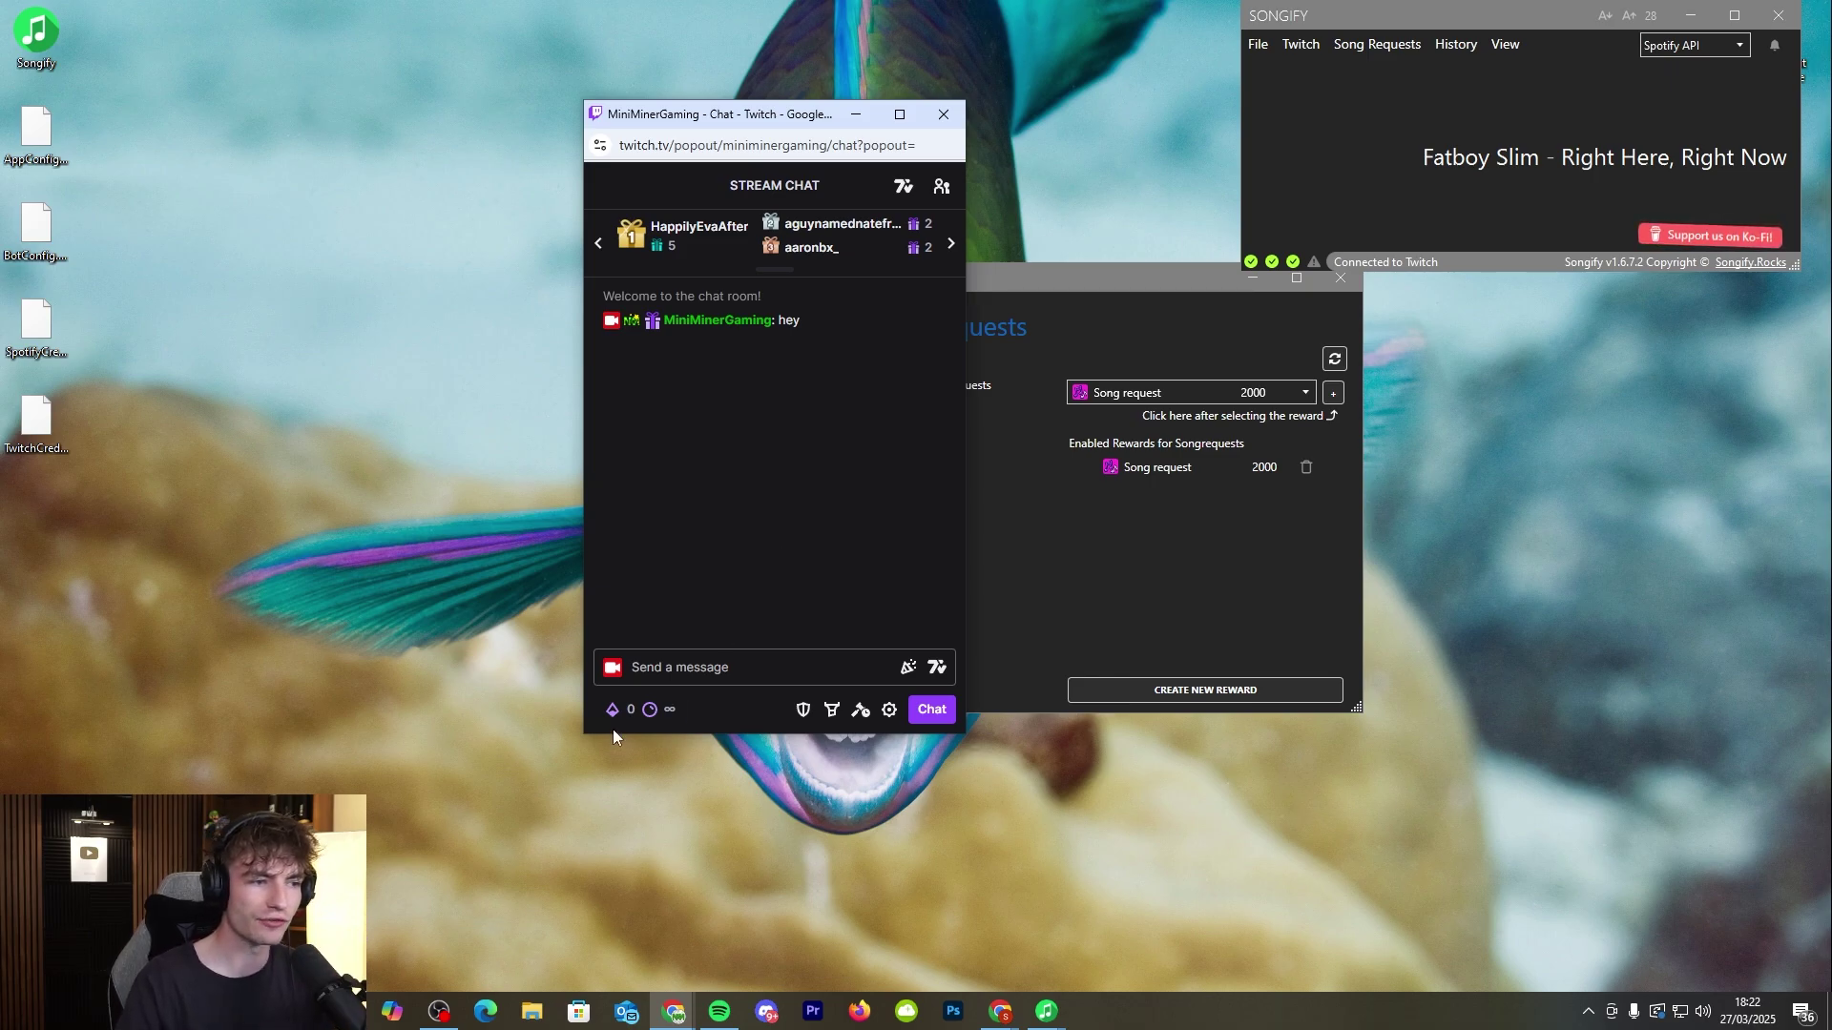
# Step: Switch to the Twitch chat popout and choose the 2,000-point "Song request" reward from the channel's rewards
pyautogui.click(654, 711)
pyautogui.scroll(-2, 713, 560)
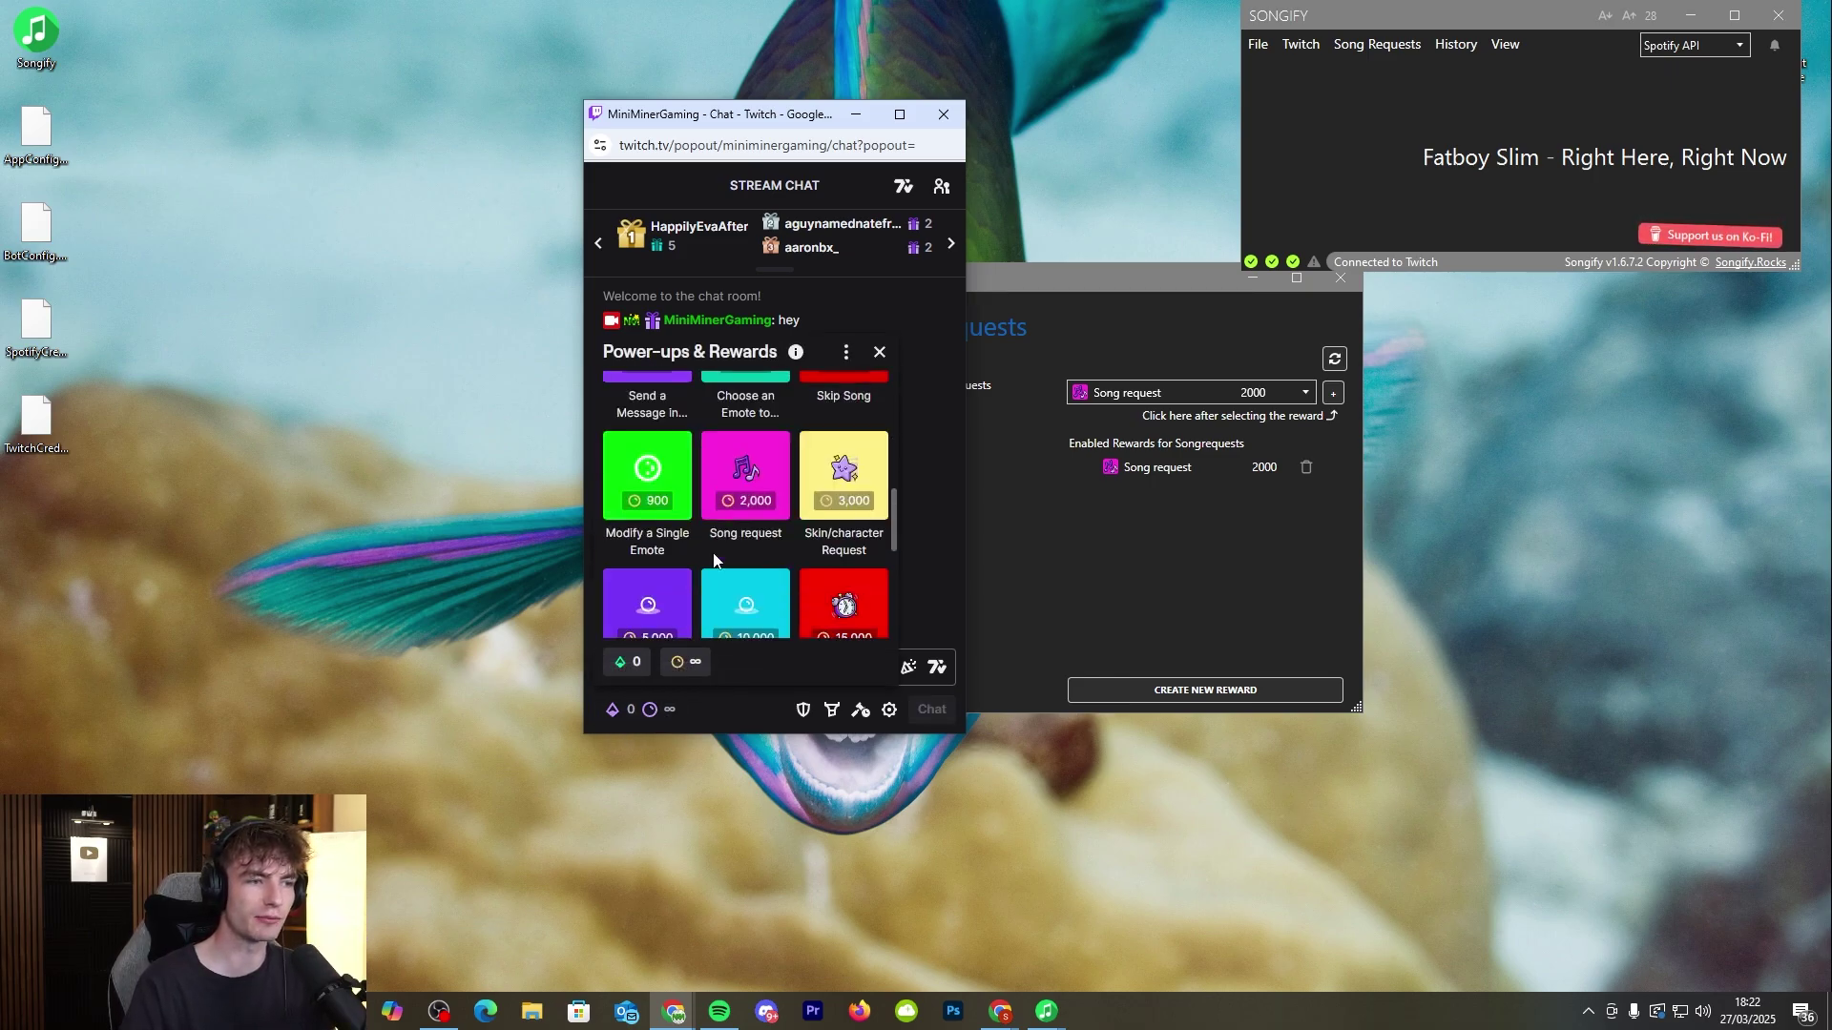
pyautogui.scroll(-2, 714, 559)
pyautogui.scroll(2, 717, 541)
pyautogui.scroll(-1, 717, 541)
pyautogui.click(725, 573)
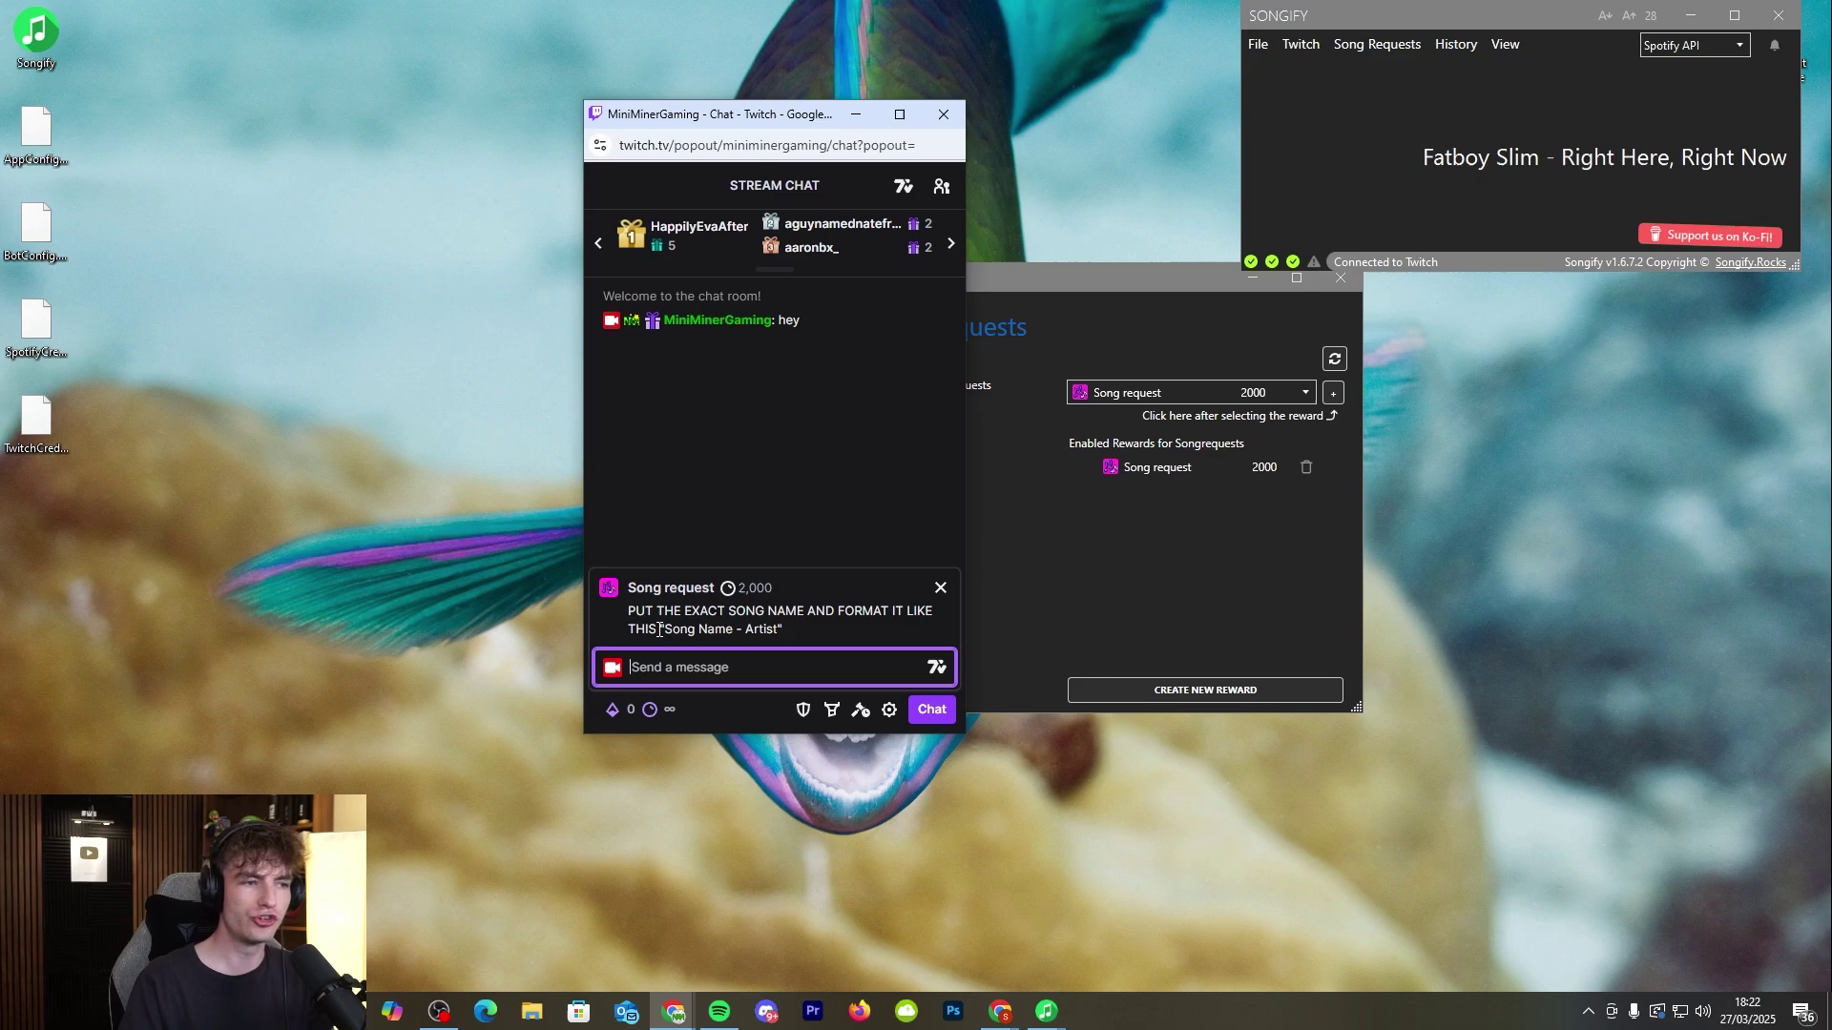
# Step: Redeem the selected song request with the message "RIGHT HERE RIGHT NOW - FATBOY SLIM"
pyautogui.moveTo(663, 631)
pyautogui.mouseDown()
pyautogui.moveTo(725, 632)
pyautogui.moveTo(668, 632)
pyautogui.mouseUp()
pyautogui.click(730, 635)
pyautogui.click(656, 671)
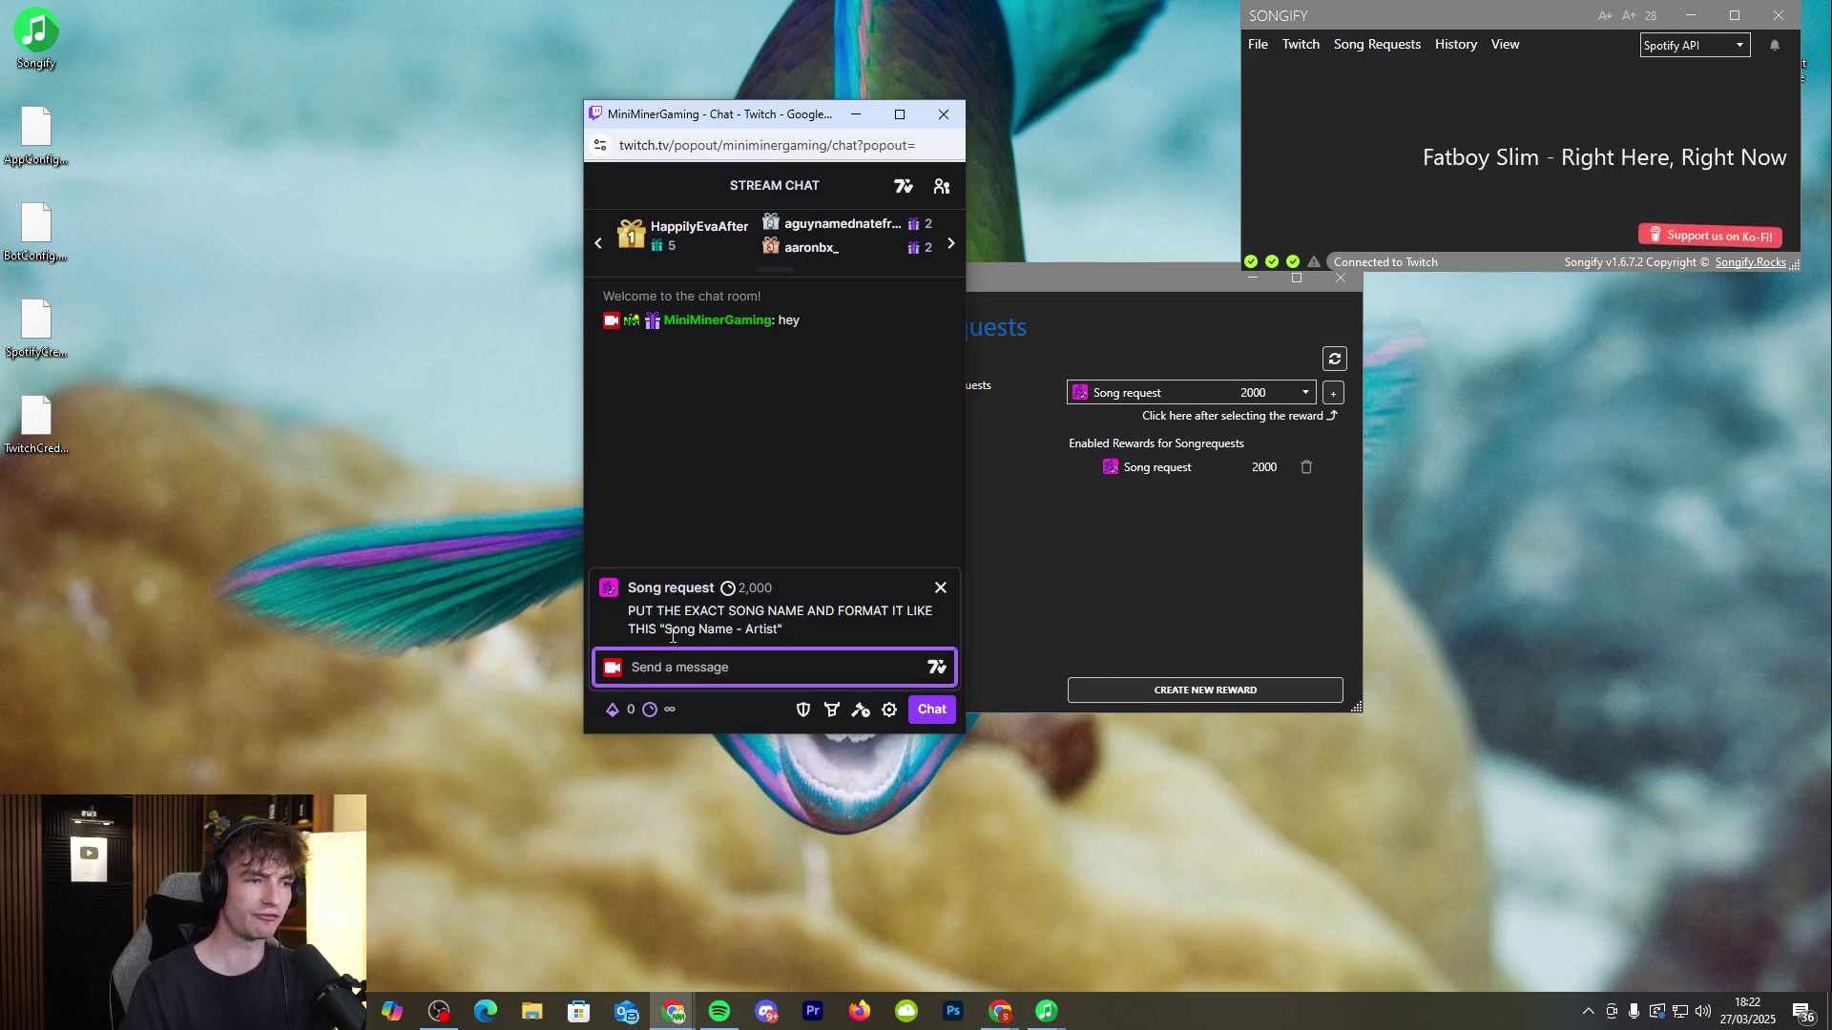
pyautogui.write('RIGHT H')
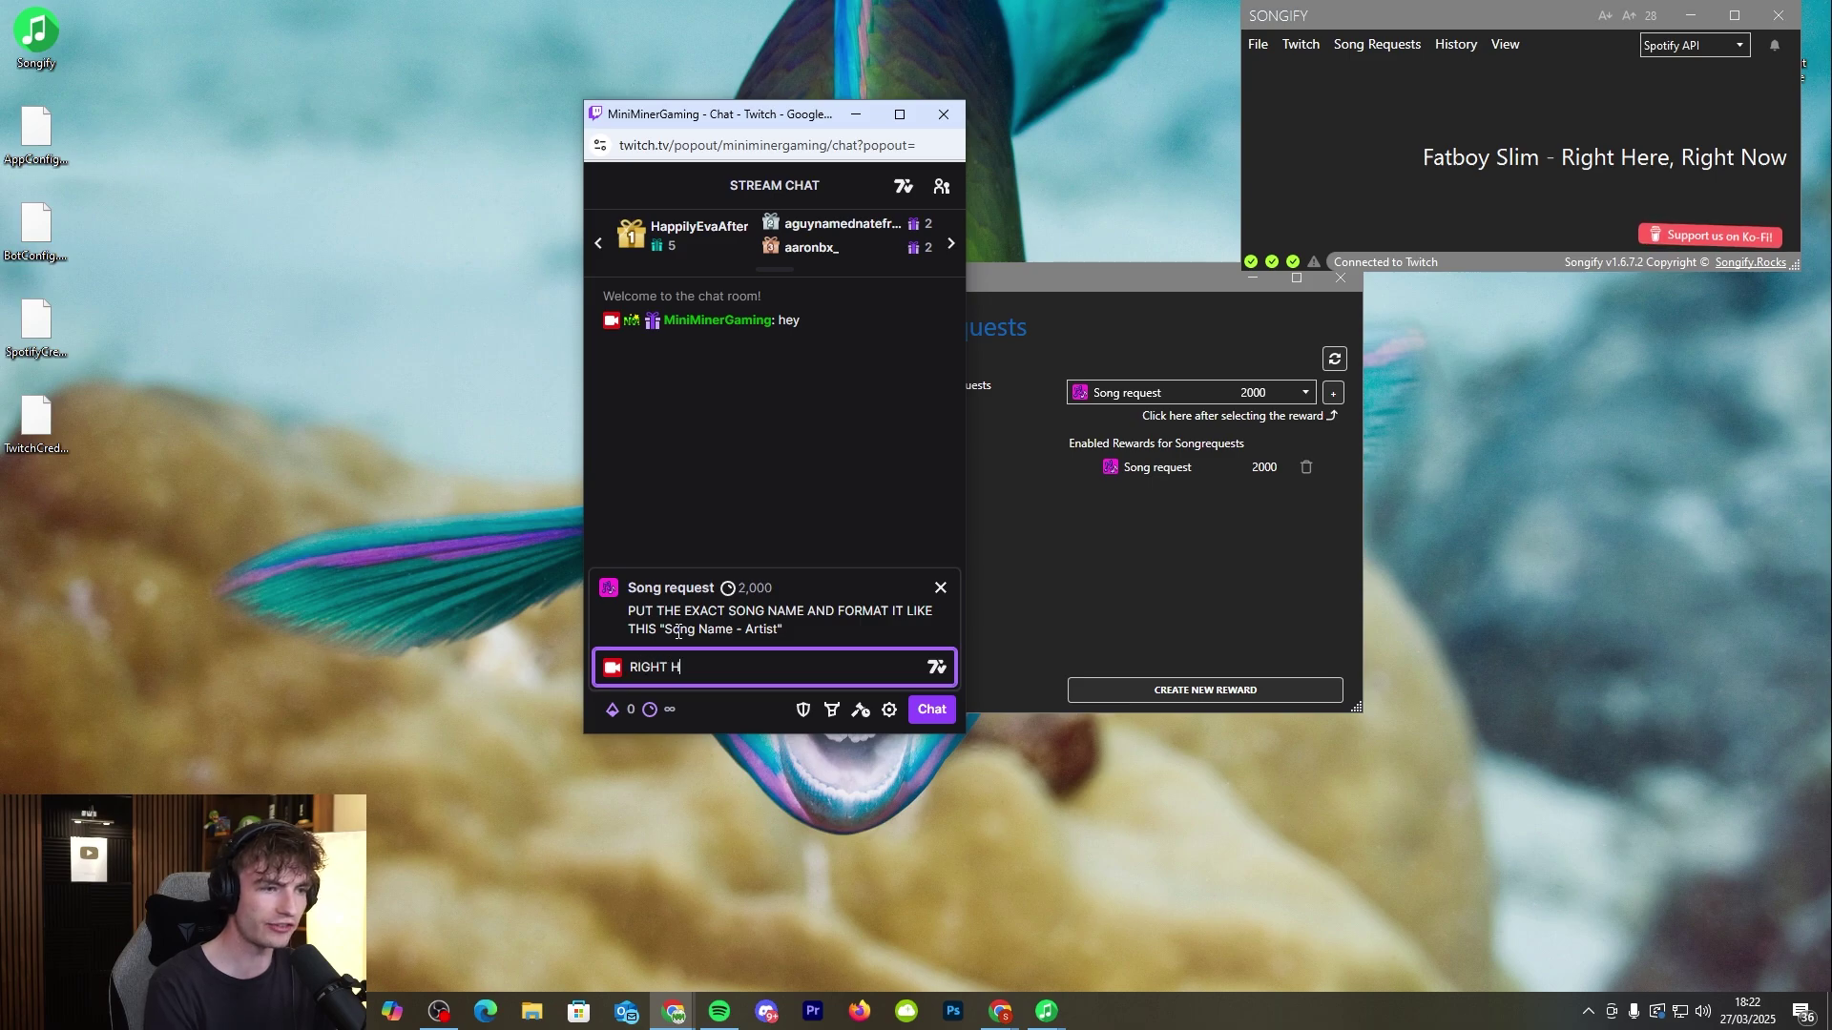
pyautogui.write('ERE RIGHT NOW -')
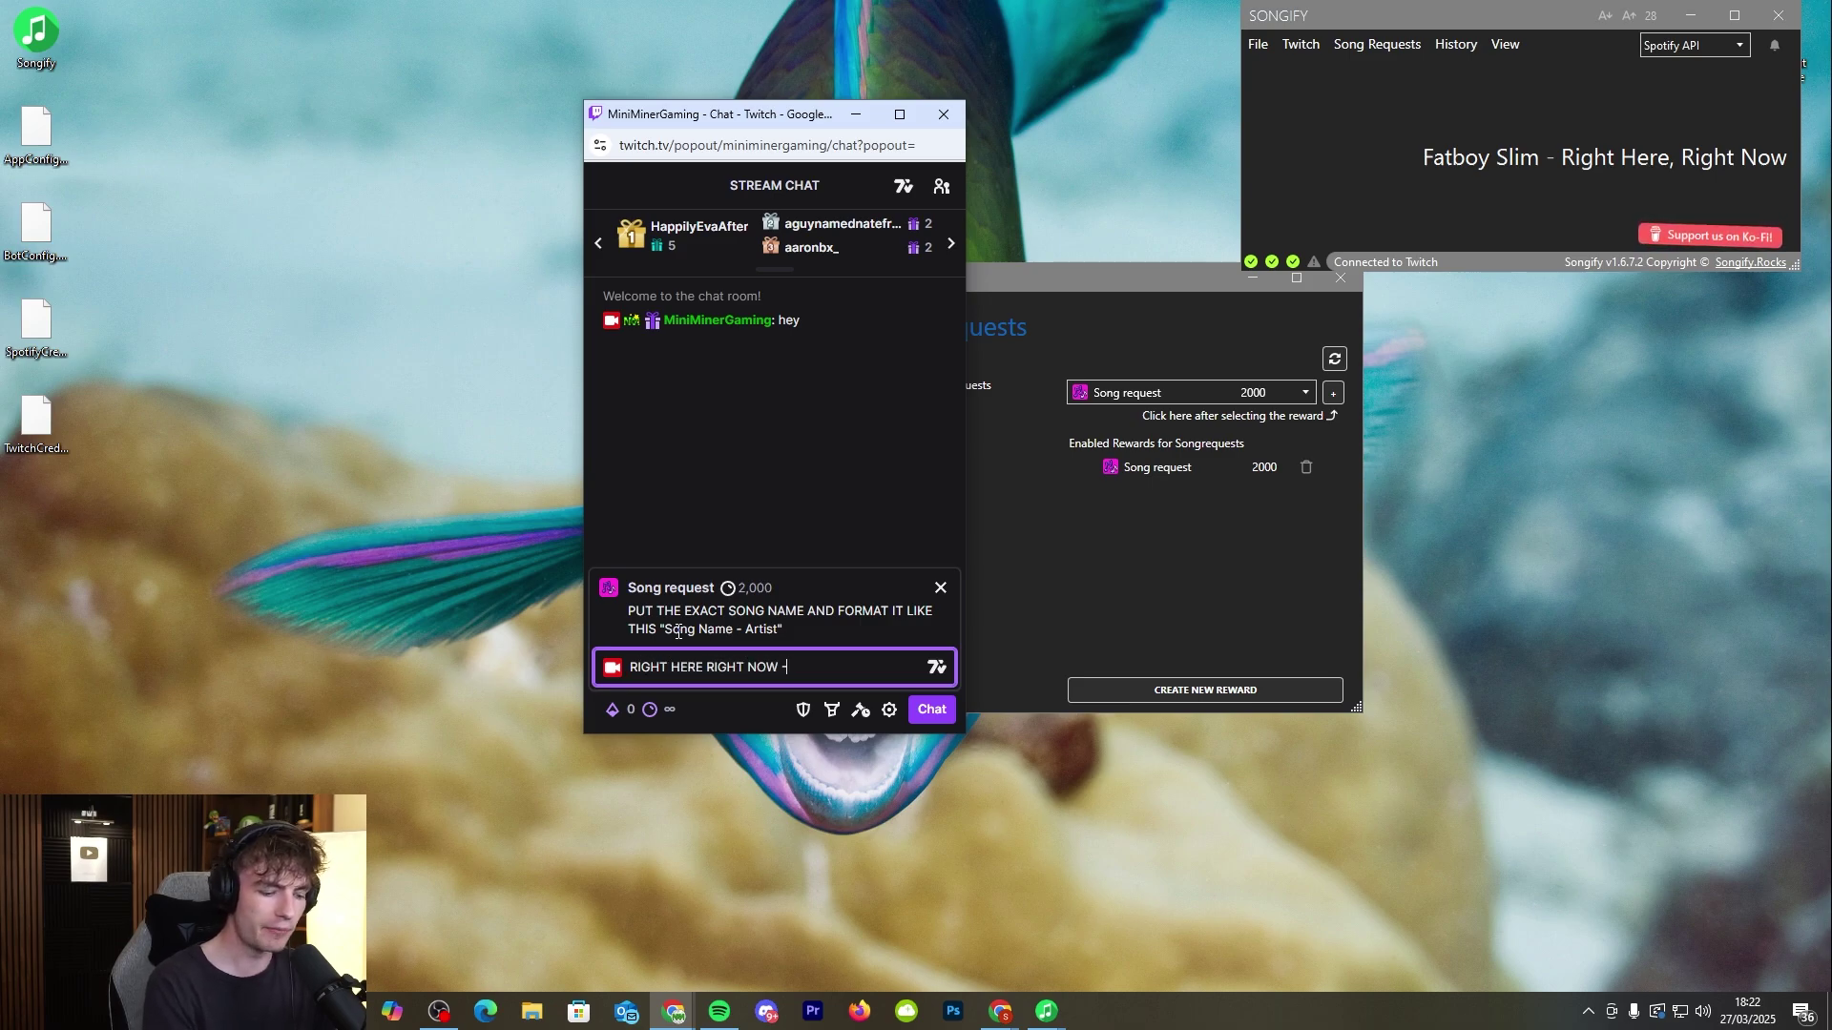
pyautogui.write(' FATBOY SLIM')
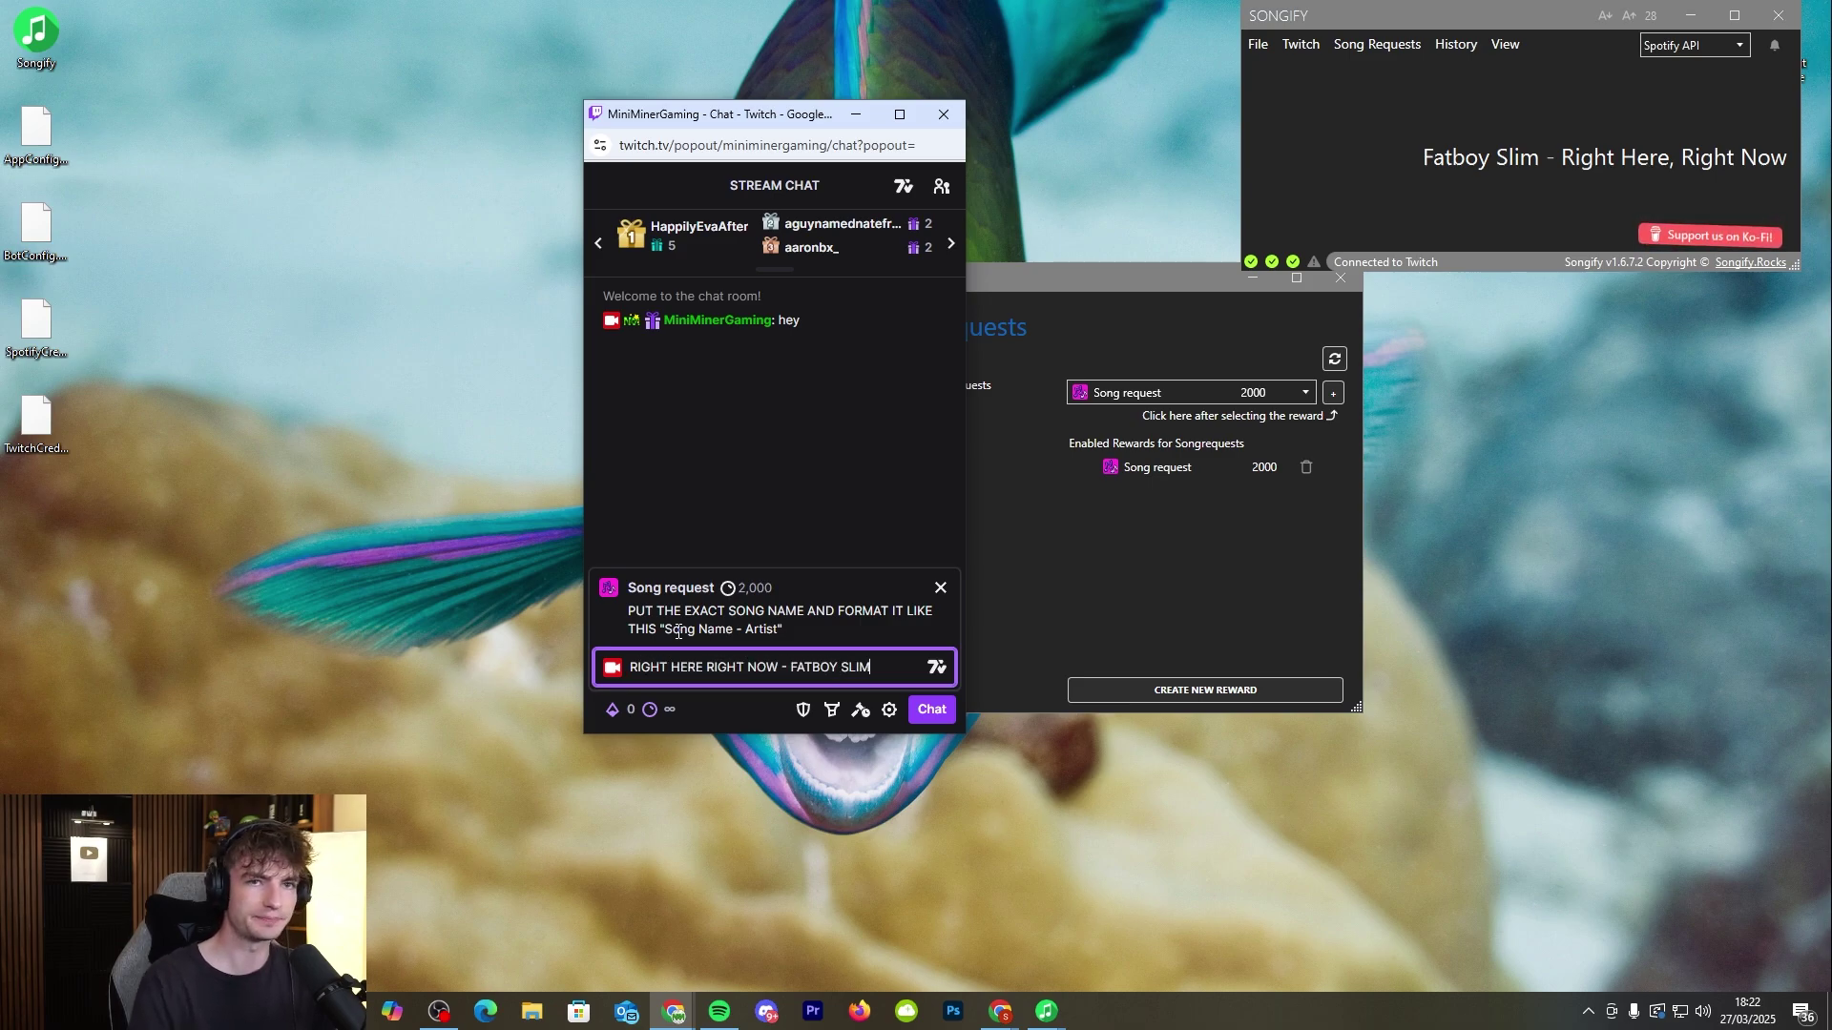
pyautogui.click(947, 723)
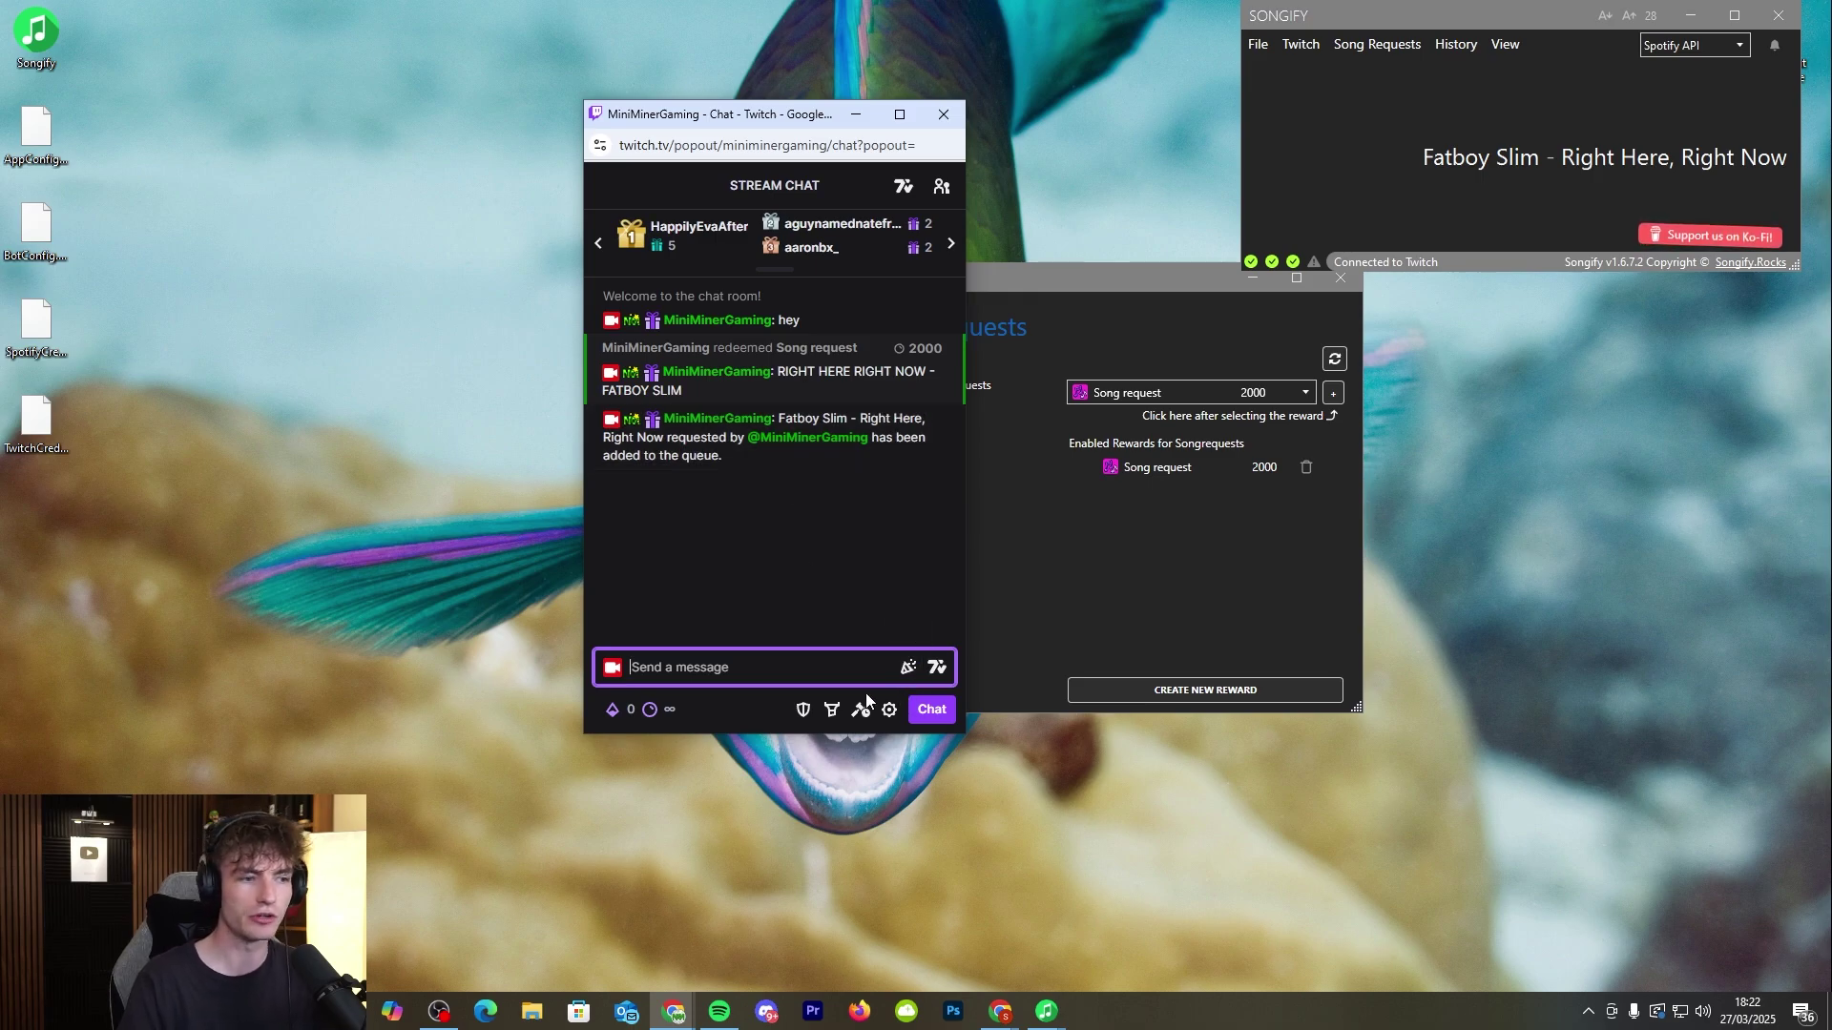
# Step: Redeem the "Song request" reward once more in chat with the message "ESPRESSO - SABRINA CARPENTER"
pyautogui.click(665, 708)
pyautogui.scroll(-5, 758, 487)
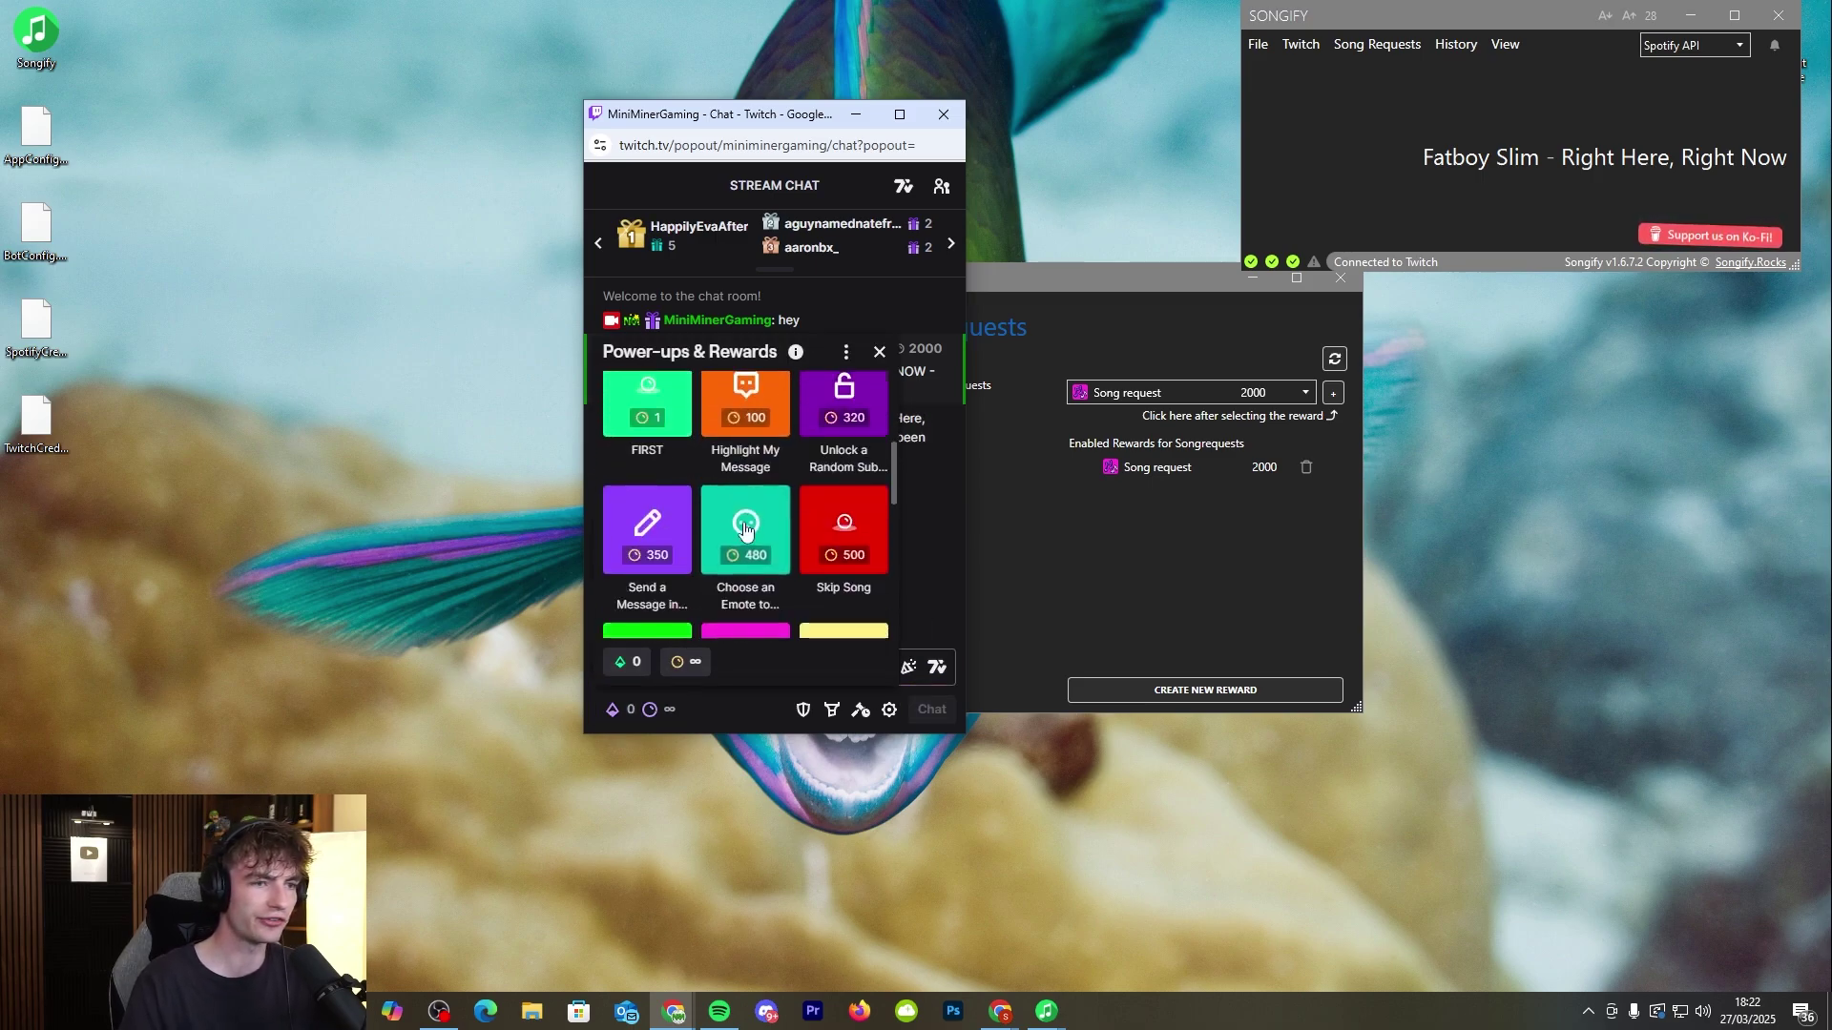
pyautogui.click(759, 487)
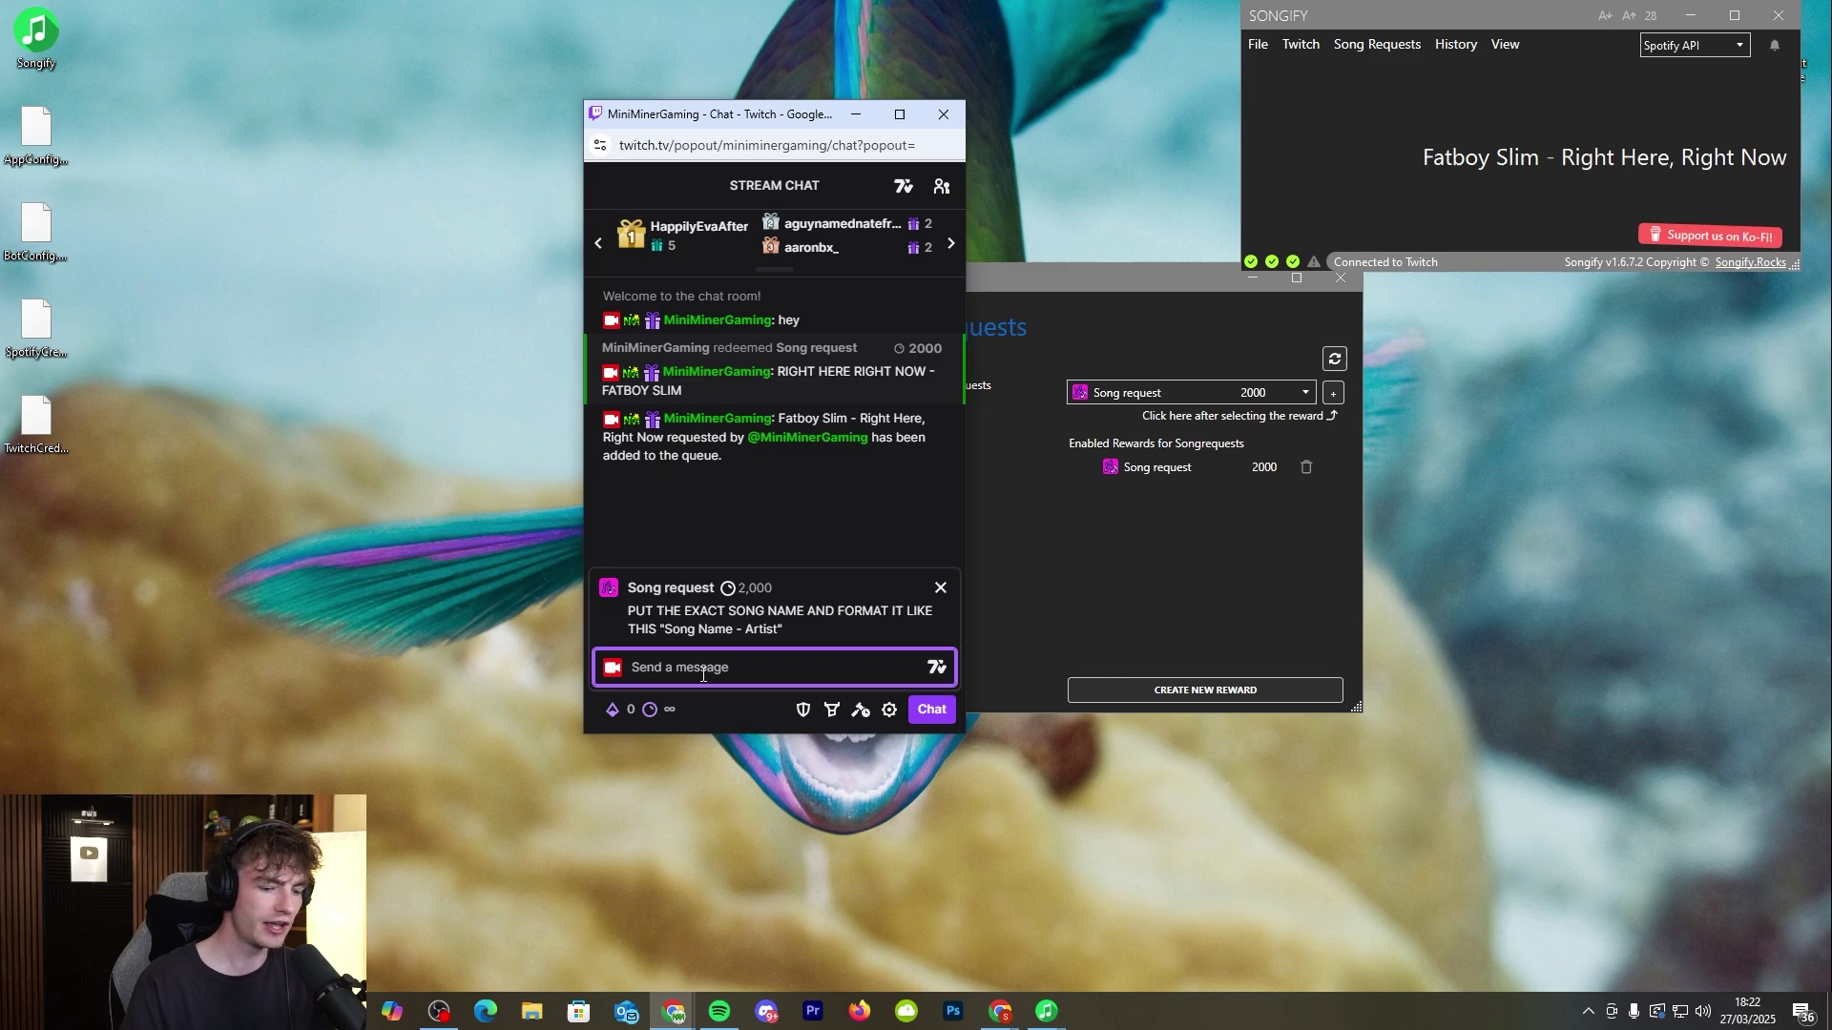
pyautogui.write('ESPRESSO ')
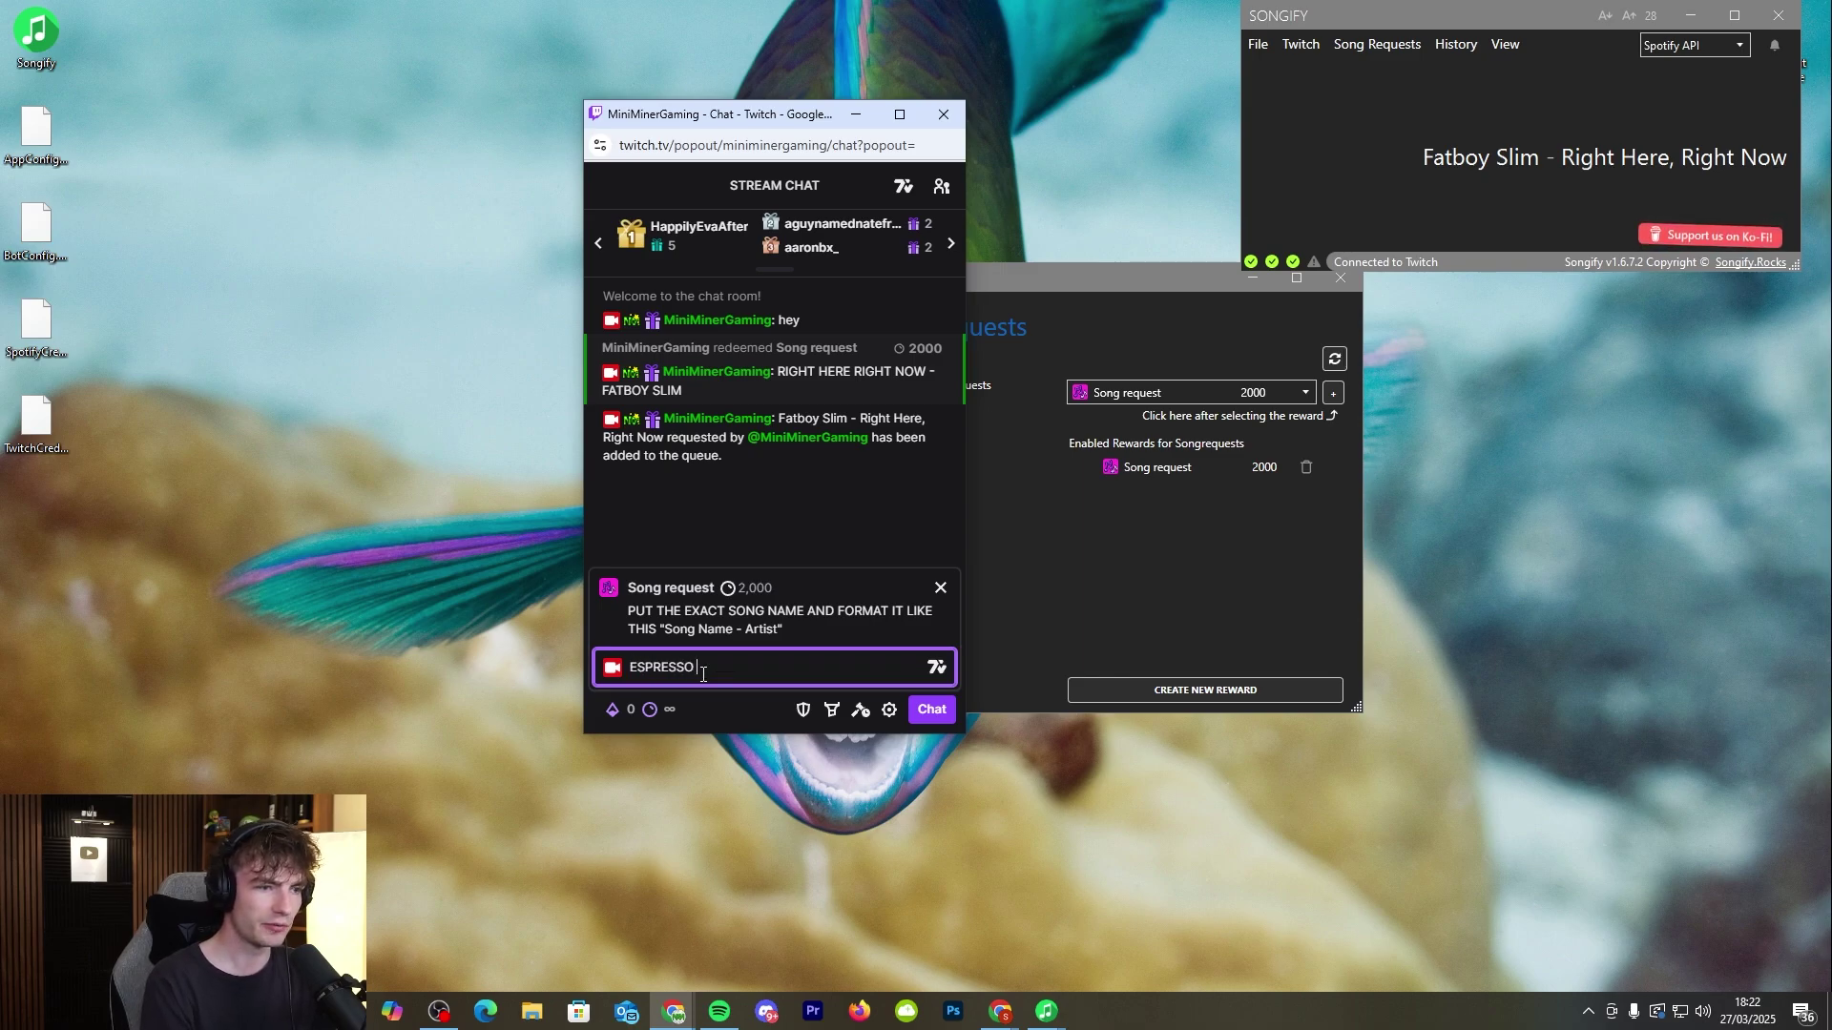
pyautogui.write('- SABRI')
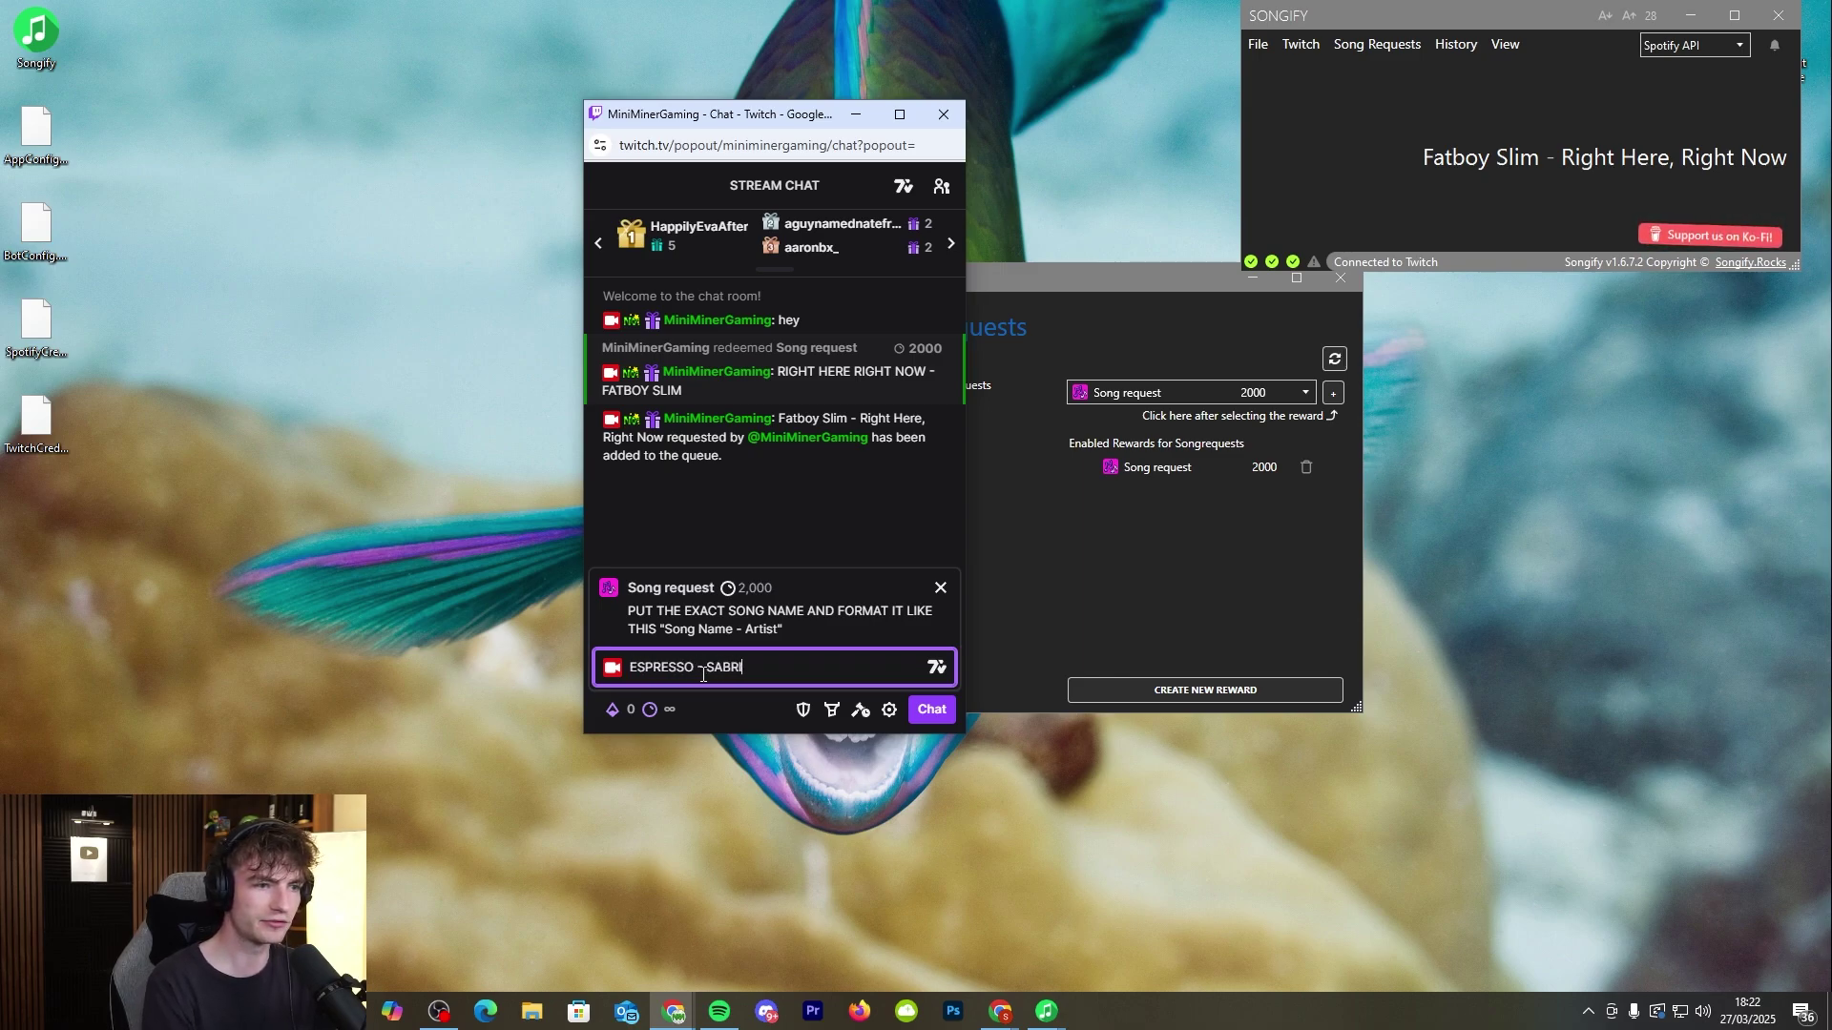
pyautogui.write('NA CARPENTER')
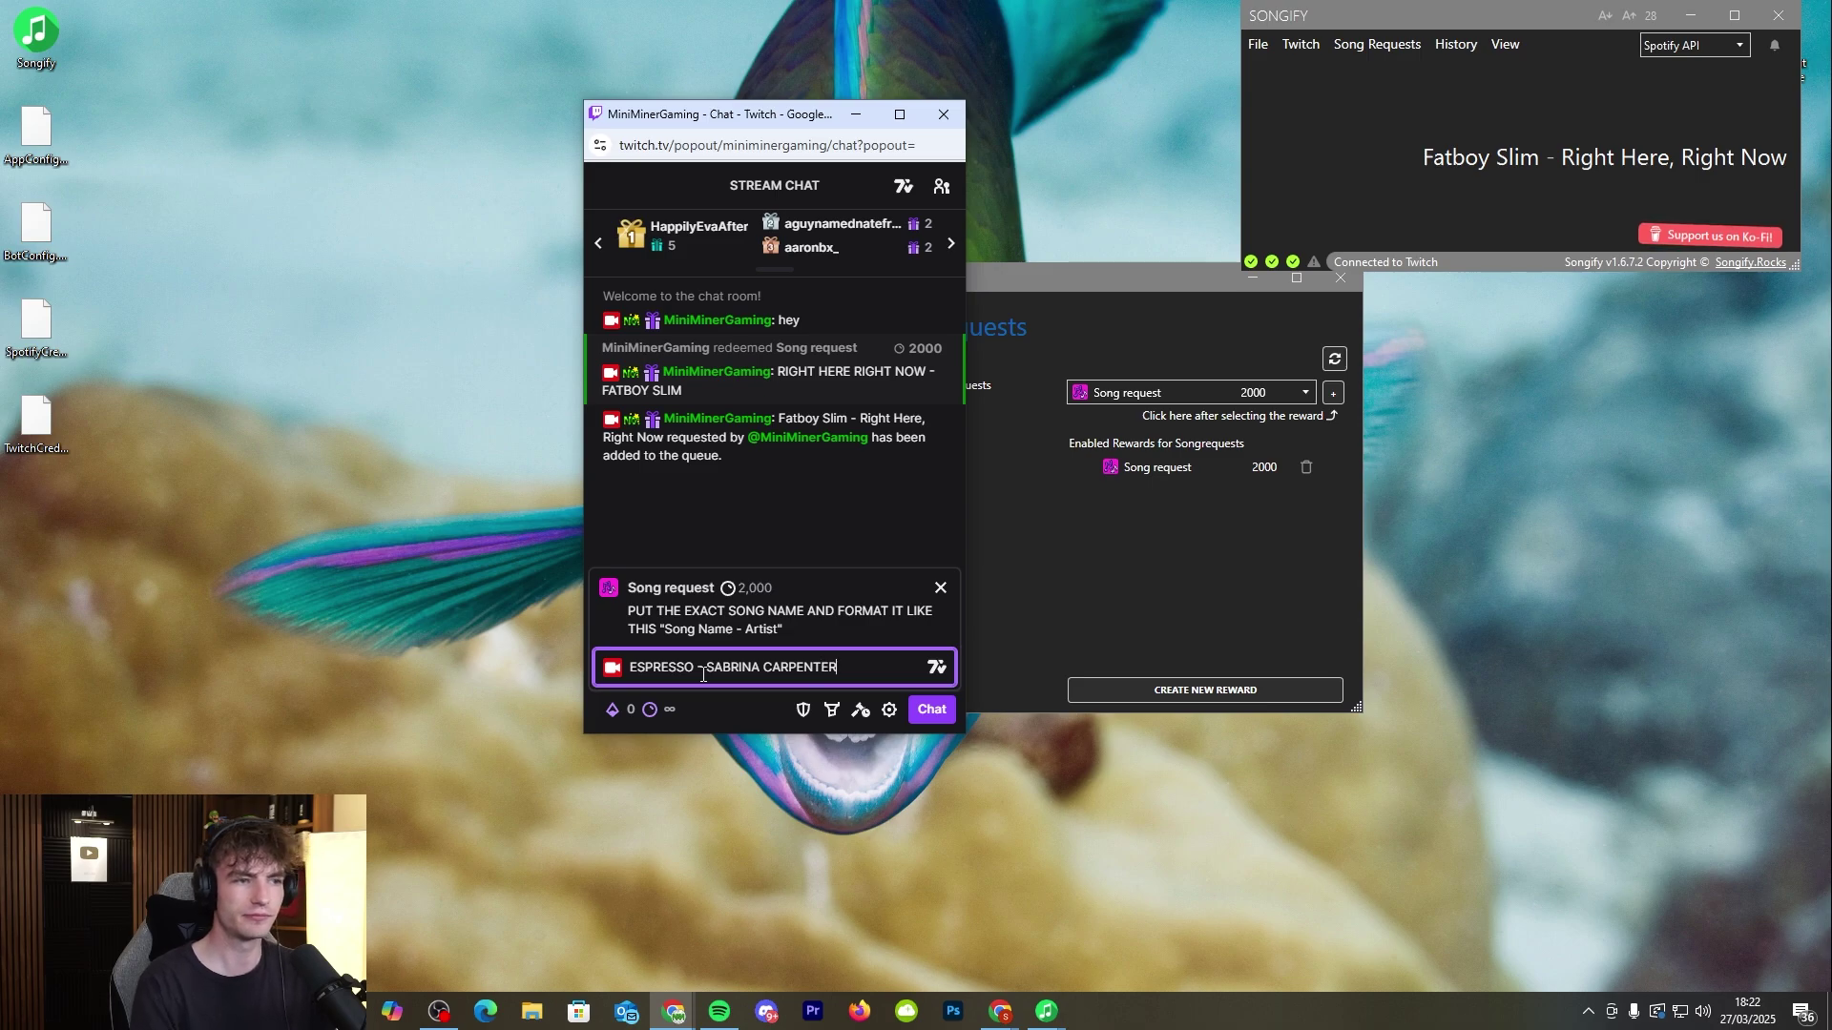
pyautogui.press('Return')
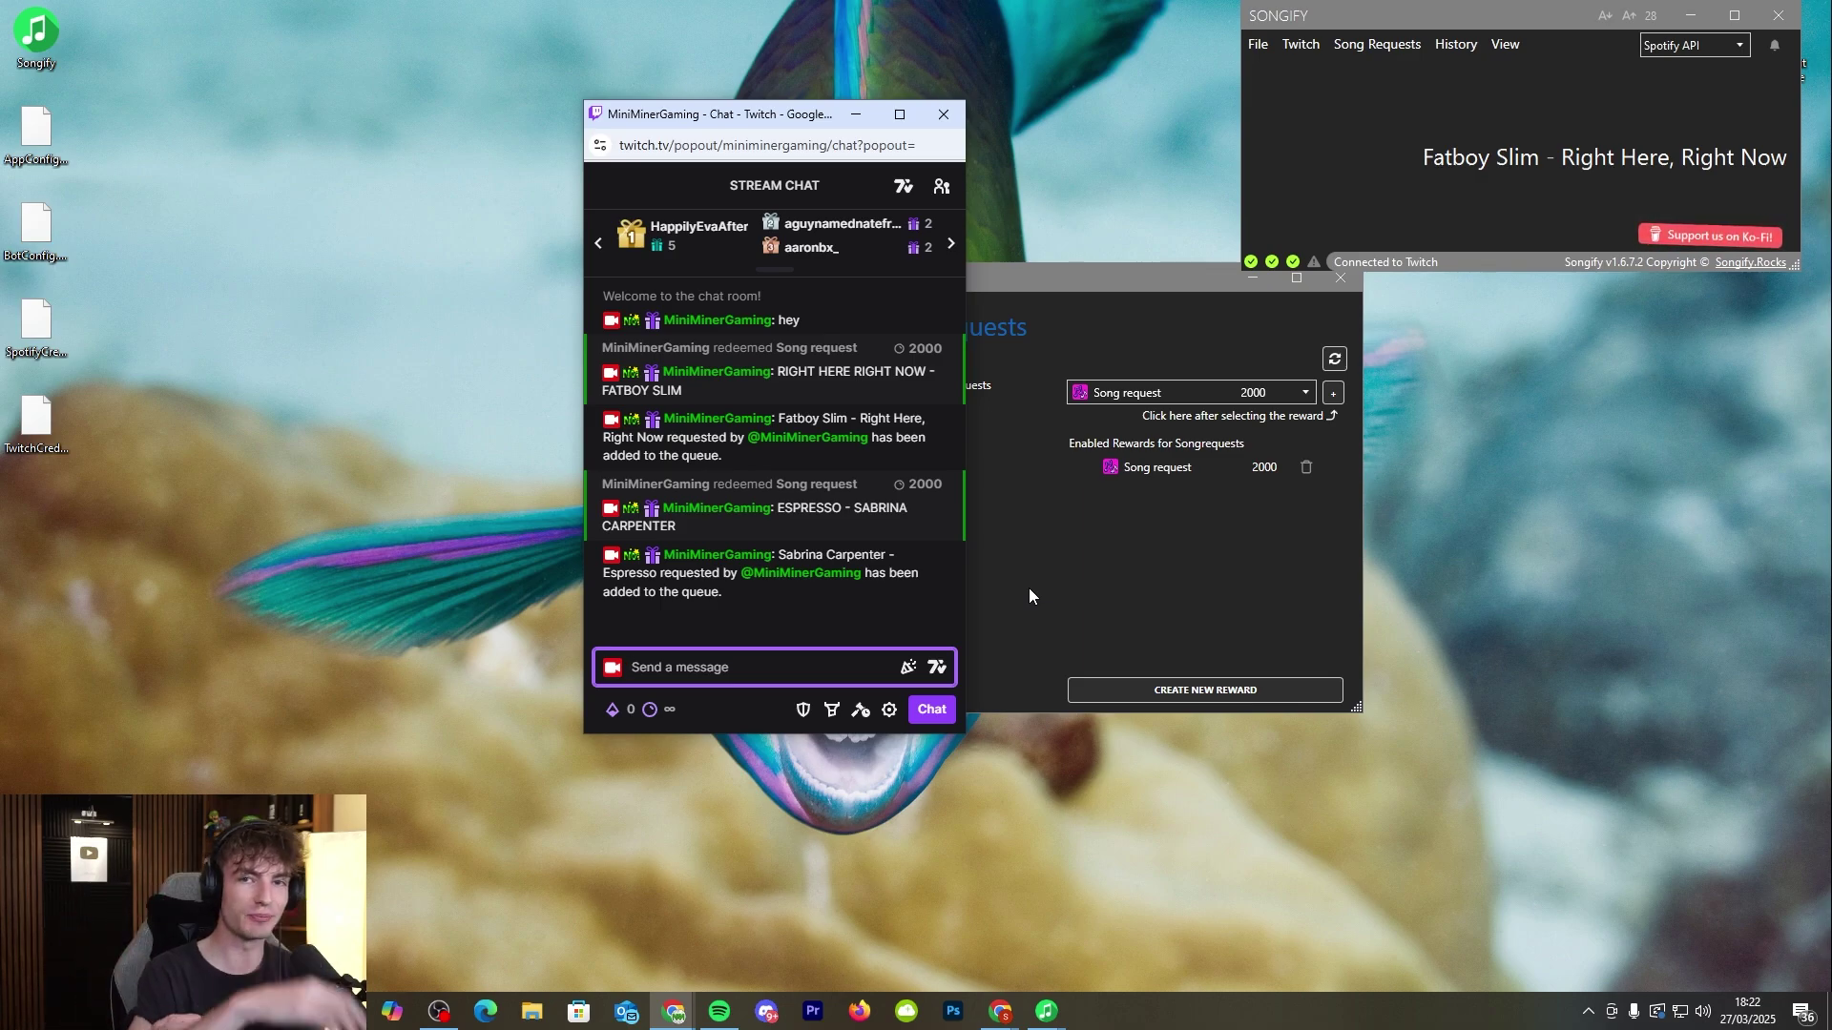
pyautogui.hotkey('alt', 'Tab')
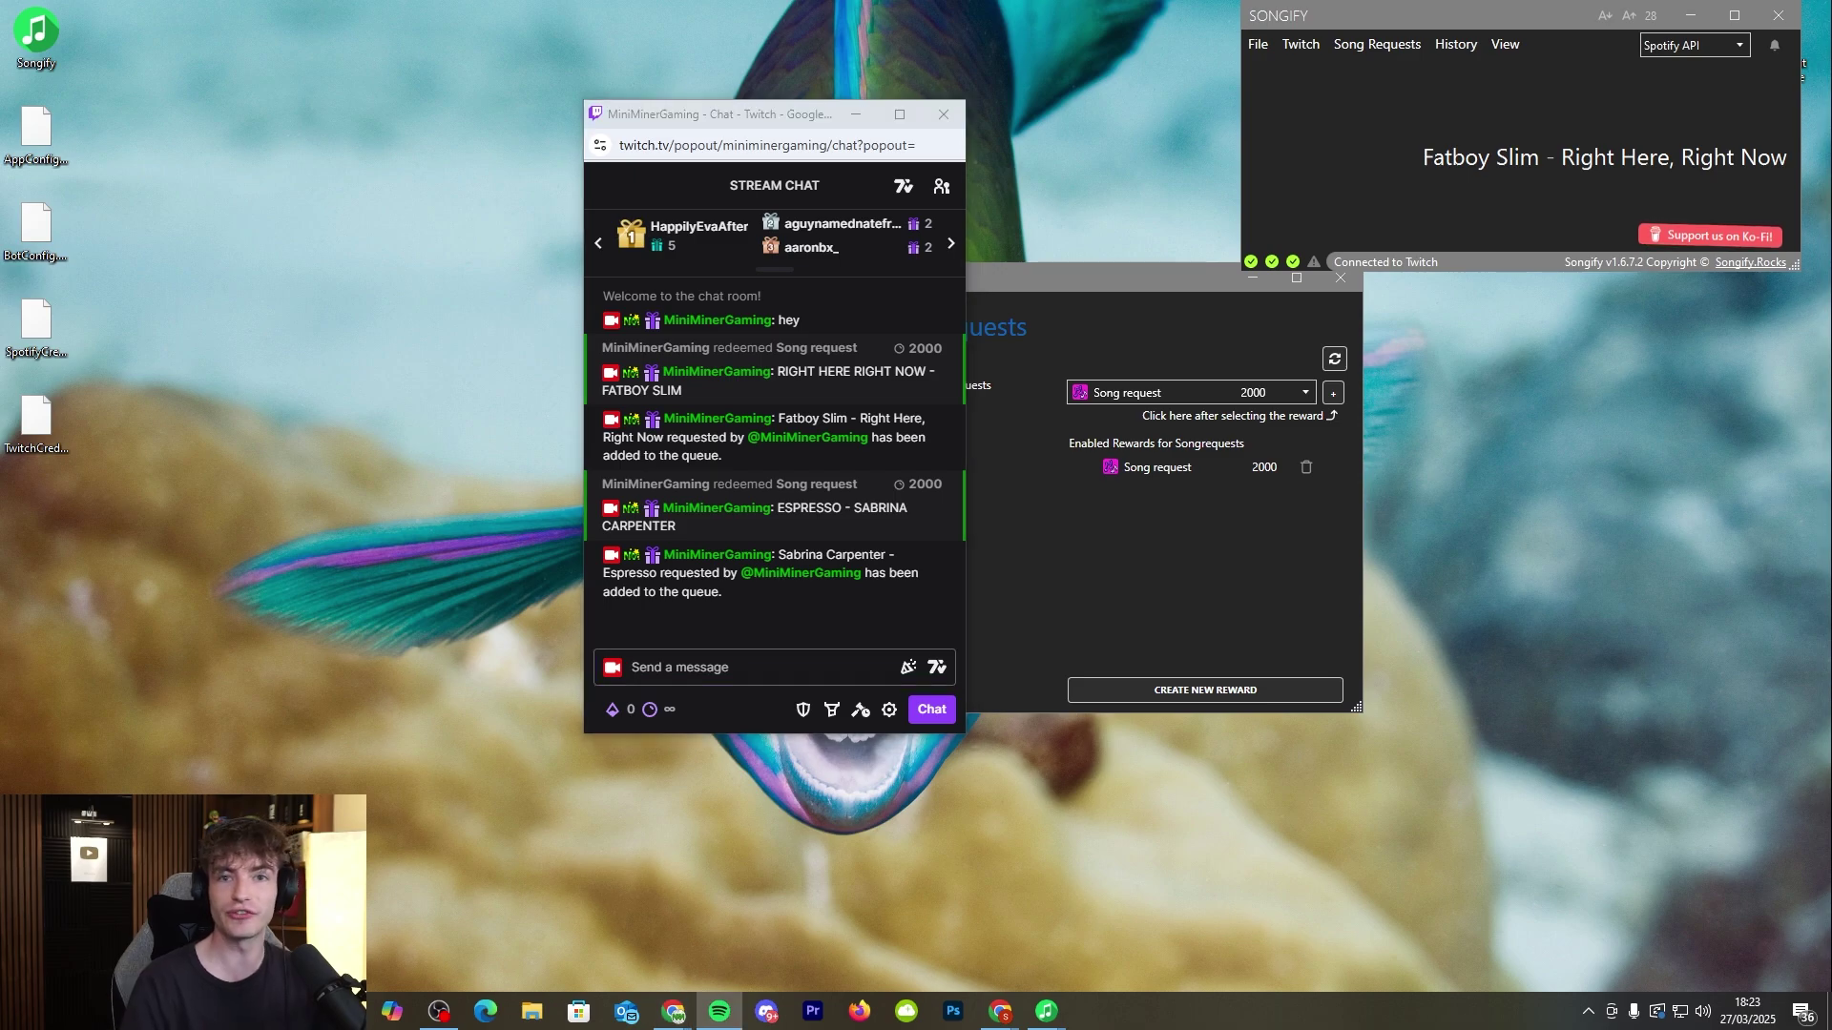